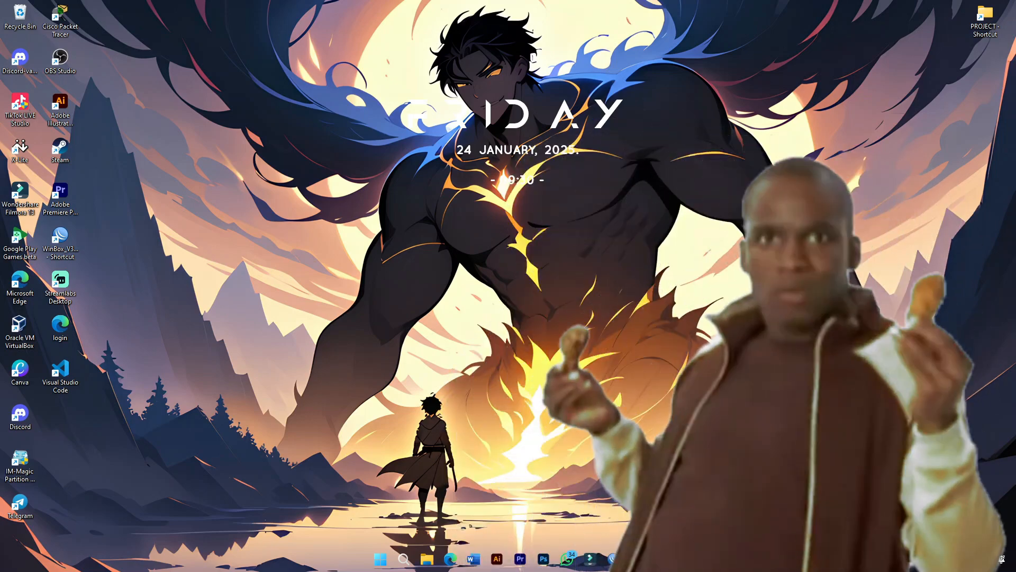
Open Network Connections, then connect WinBox to the router at 192.168.20.1 in a maximized session.
{"action": "key", "text": "super+r"}
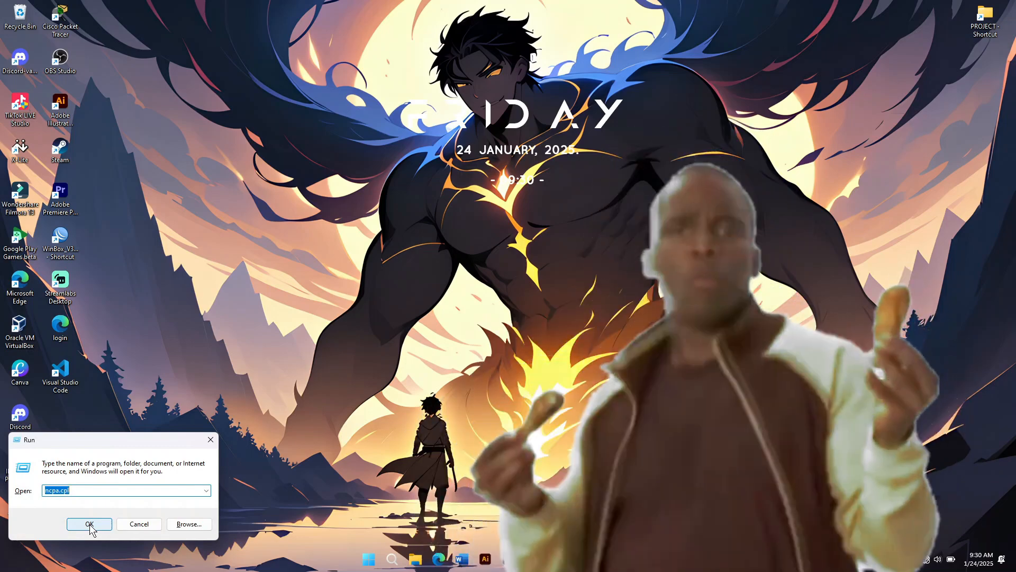
{"action": "left_click", "coordinate": [89, 524]}
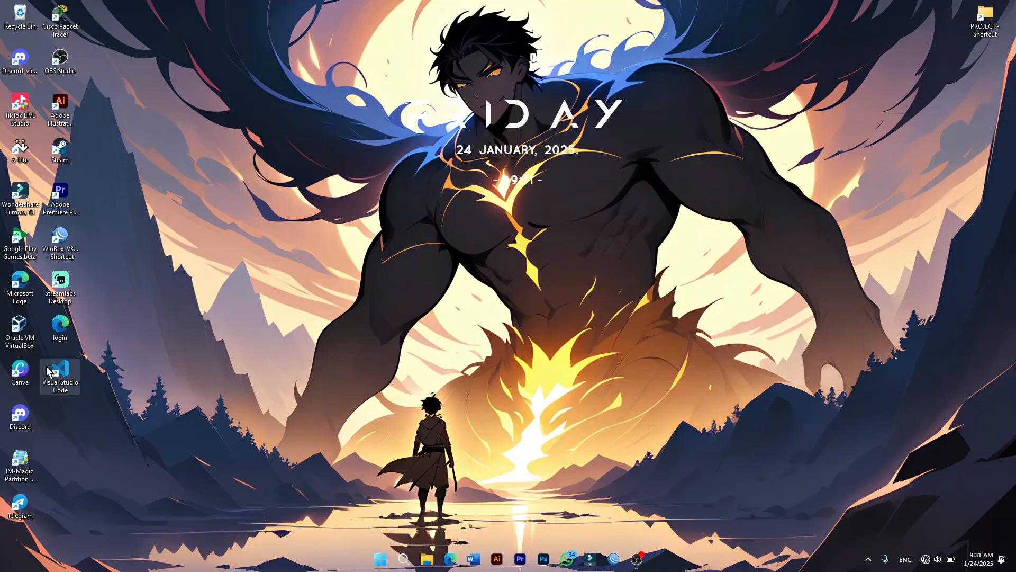
{"action": "double_click", "coordinate": [60, 238]}
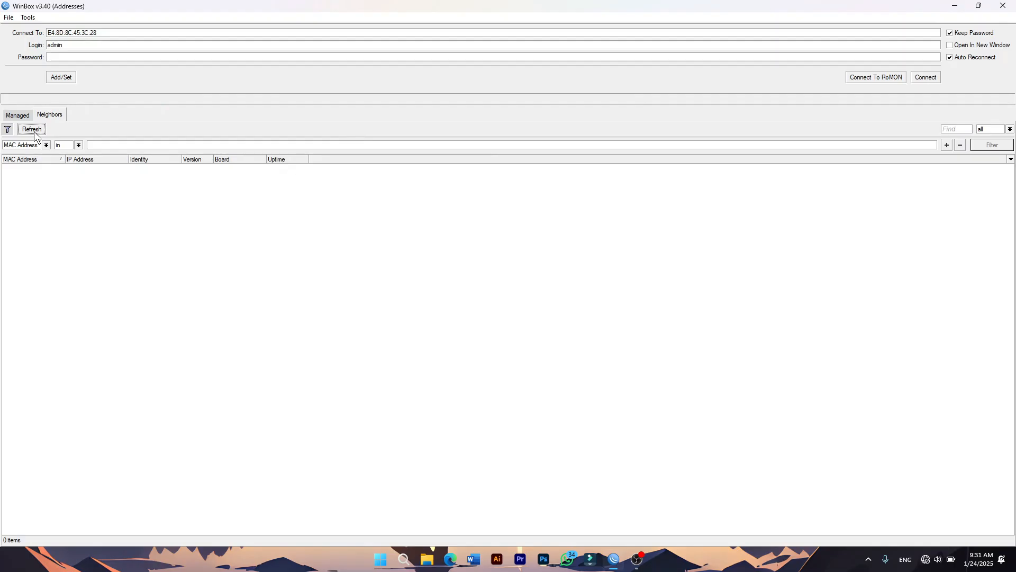
{"action": "left_click", "coordinate": [30, 169]}
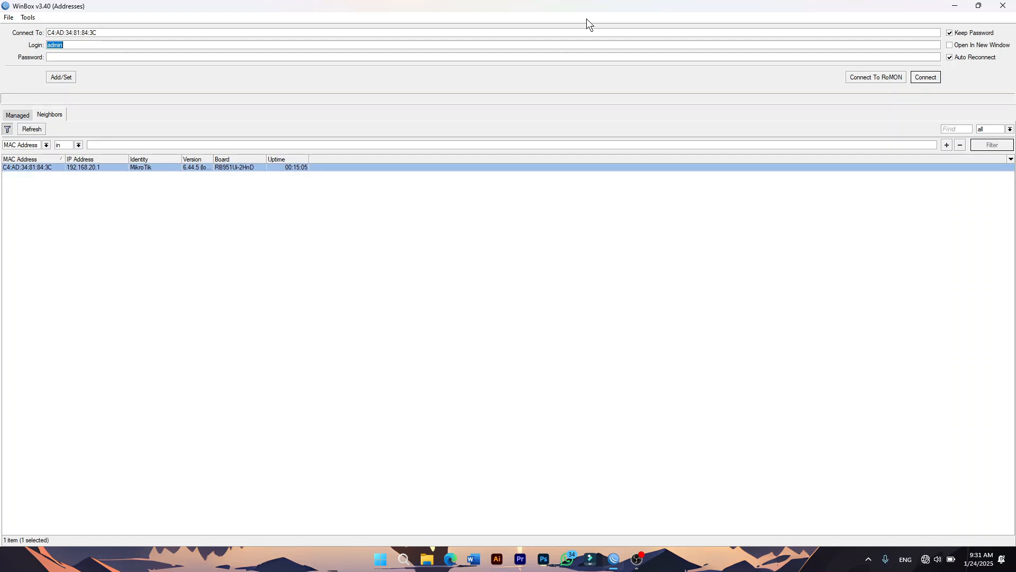
{"action": "left_click", "coordinate": [927, 77]}
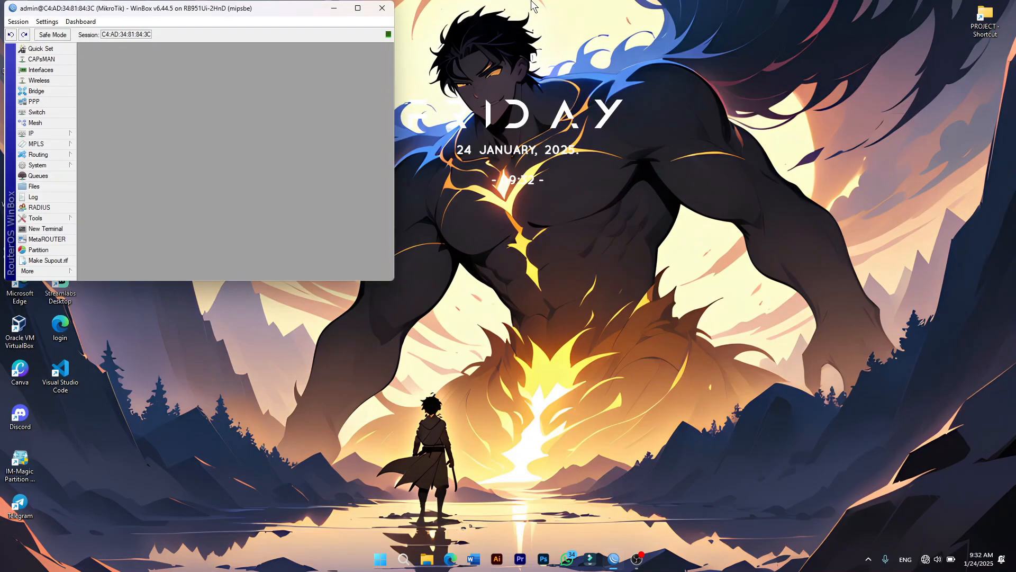
{"action": "left_click", "coordinate": [357, 9]}
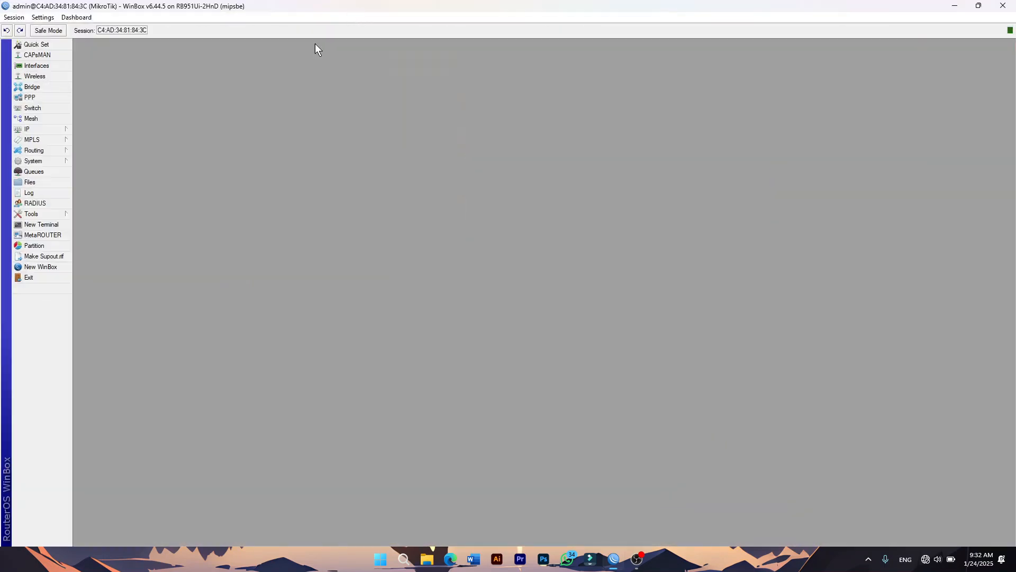
List the router's existing VLAN interfaces, guru (20) and siswa (10) on ether2.
{"action": "left_click", "coordinate": [47, 66]}
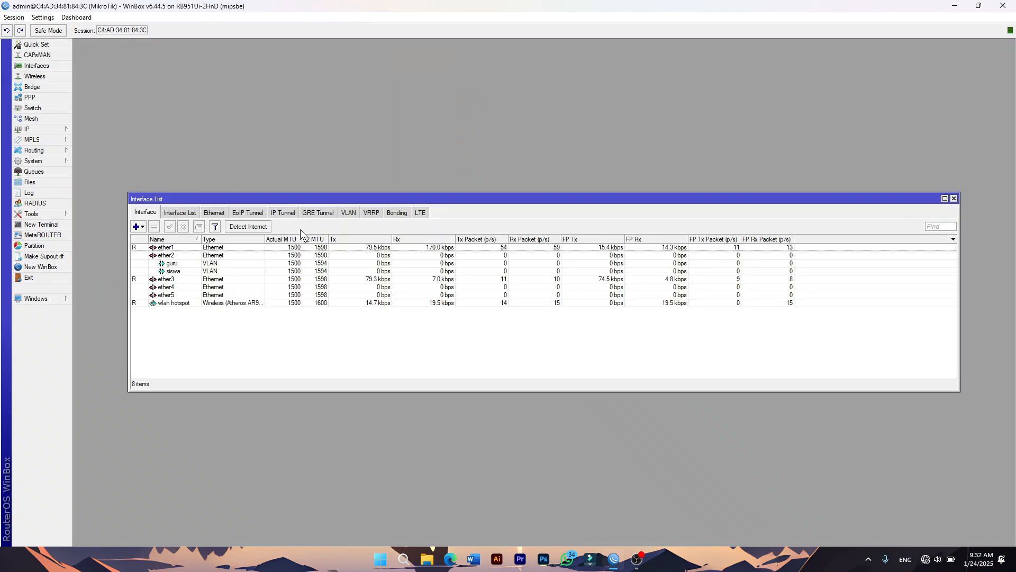
{"action": "left_click", "coordinate": [348, 213]}
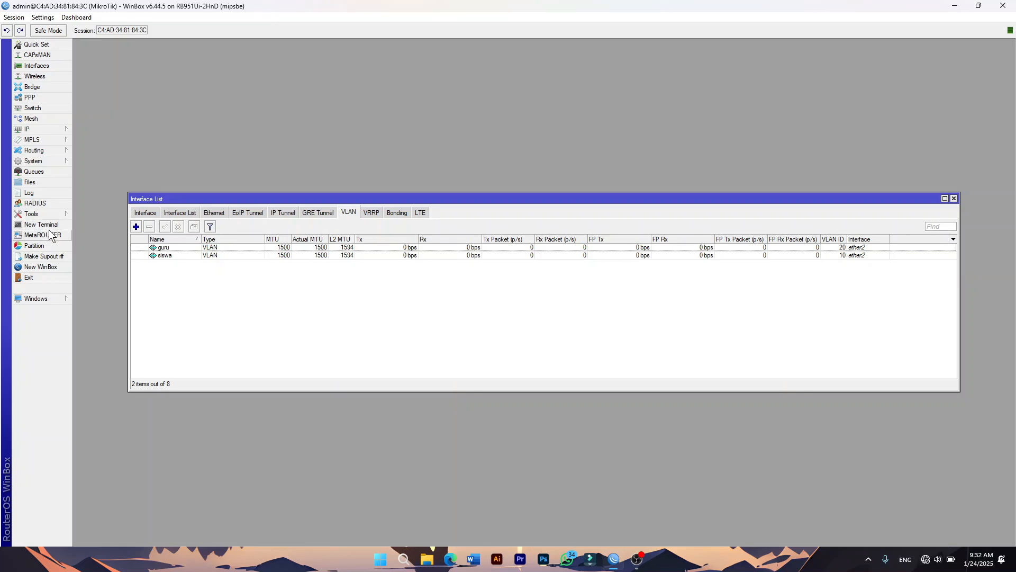
{"action": "left_click", "coordinate": [45, 164]}
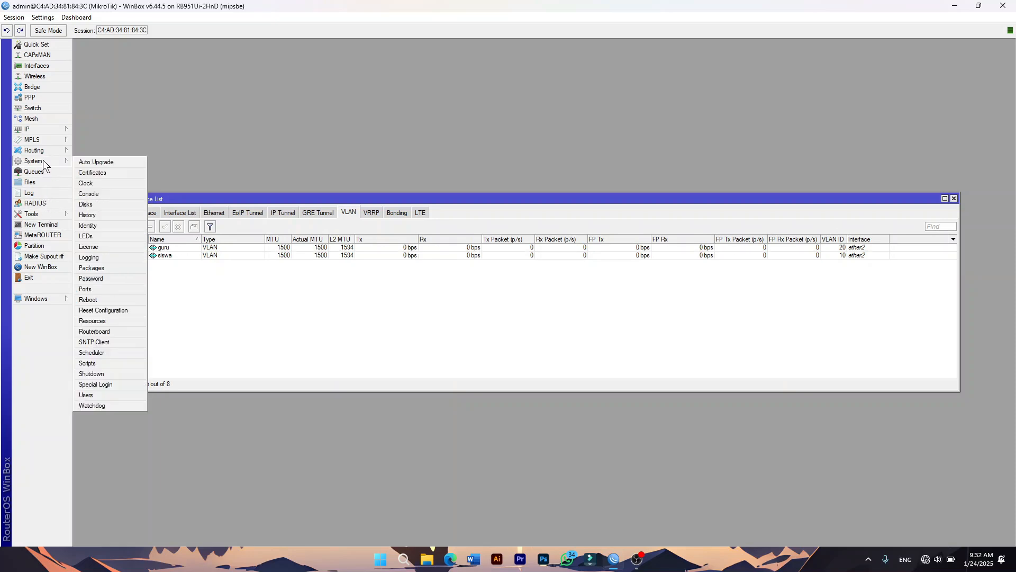
Reset the router's configuration without a backup and let it reboot.
{"action": "left_click", "coordinate": [96, 311]}
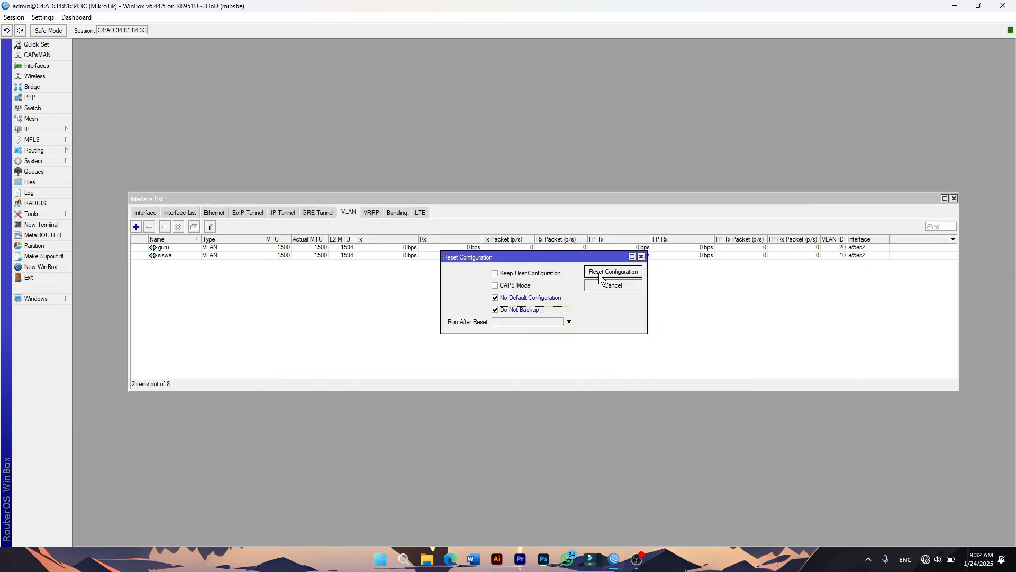
{"action": "left_click", "coordinate": [599, 273]}
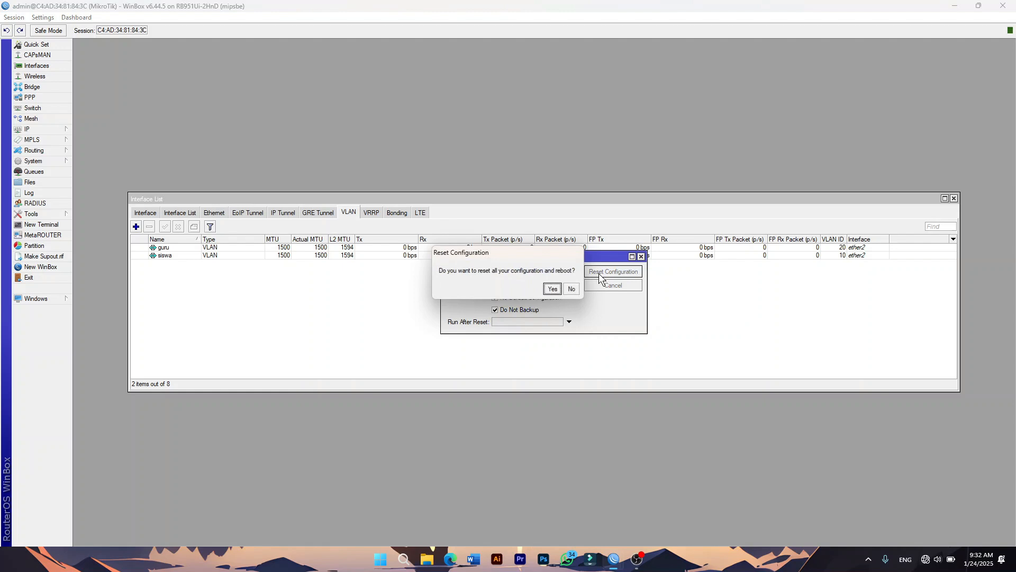
{"action": "left_click", "coordinate": [554, 289]}
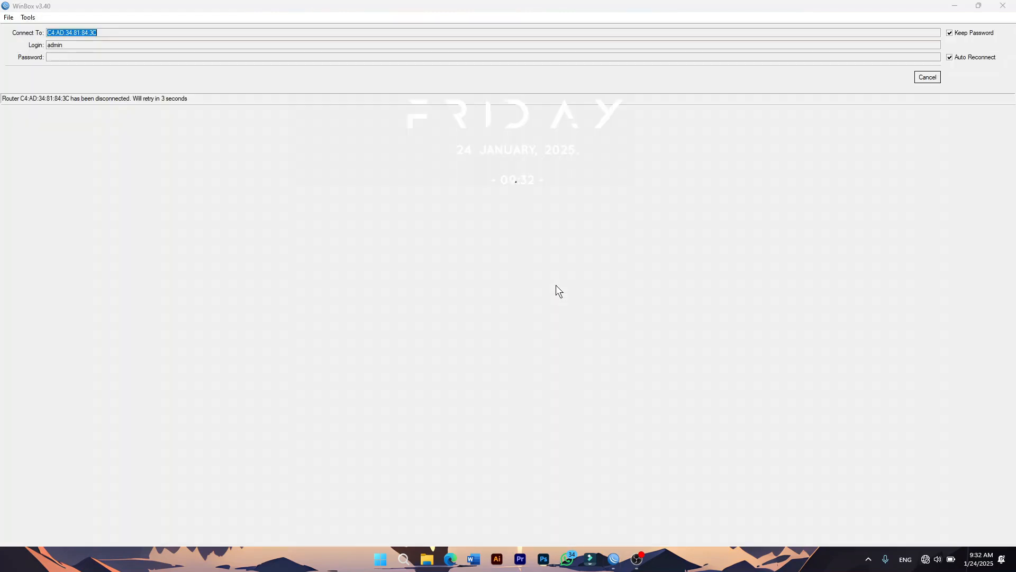
Reconnect WinBox to the freshly reset RB951Ui-2HnD router from the Neighbors list.
{"action": "left_click", "coordinate": [936, 79]}
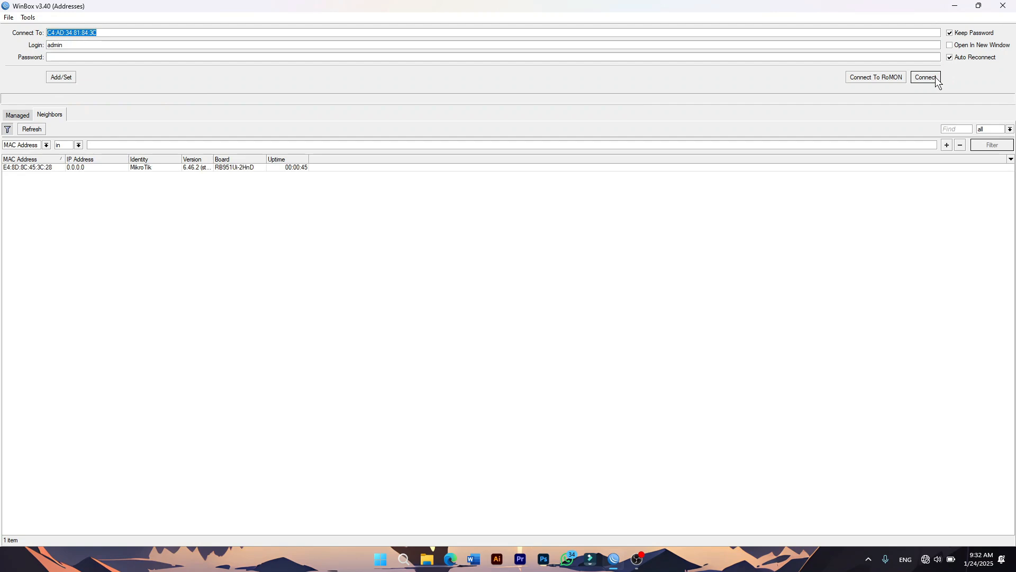
{"action": "left_click", "coordinate": [41, 167]}
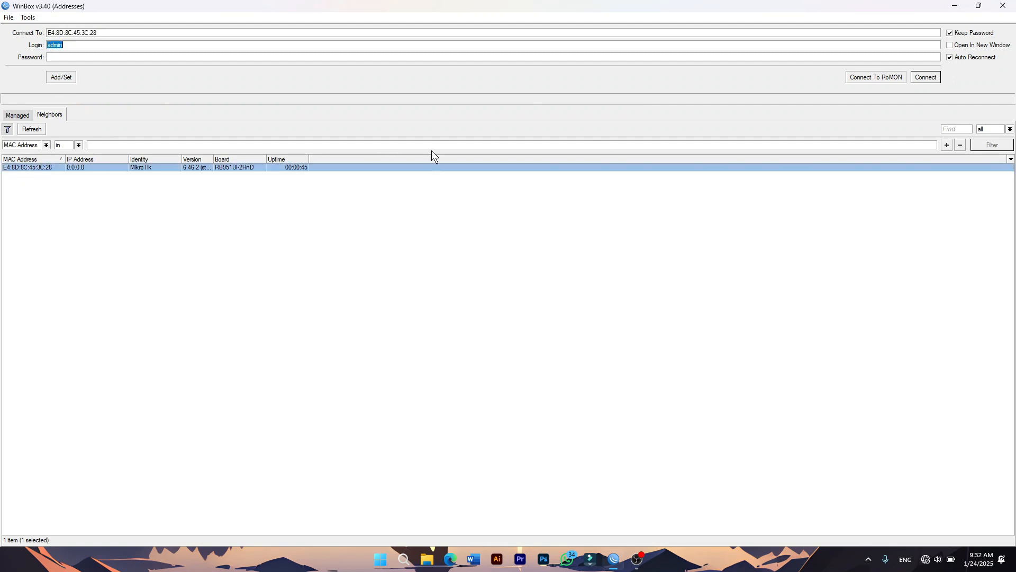
{"action": "left_click", "coordinate": [929, 80]}
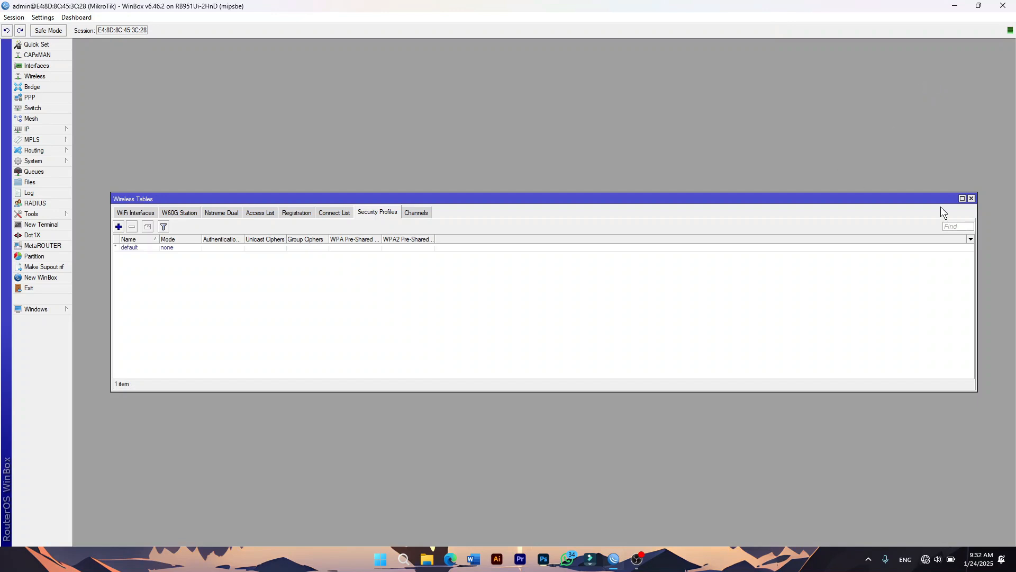
Create VLAN siswa with VLAN ID 10 on ether2.
{"action": "left_click", "coordinate": [971, 198]}
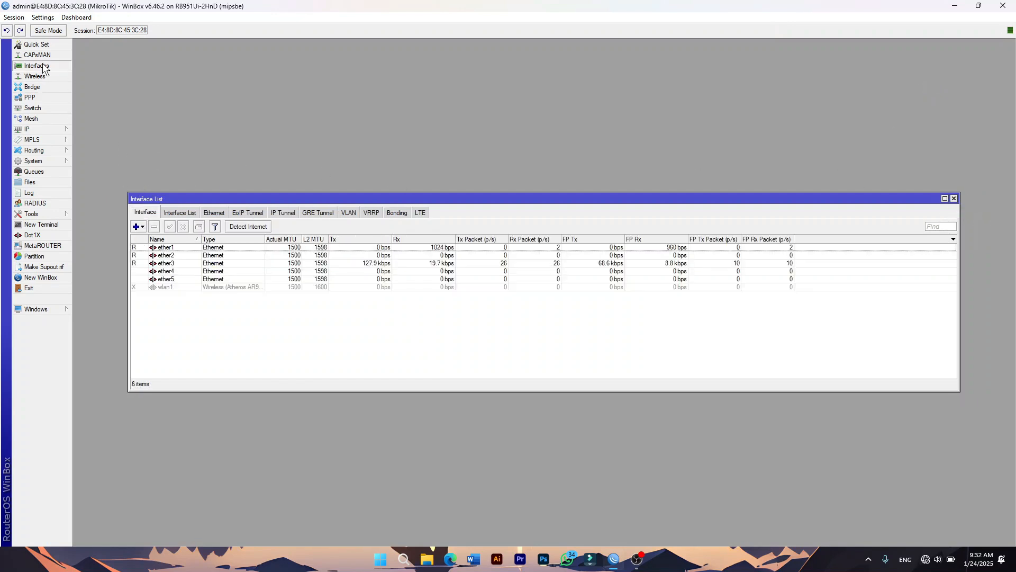
{"action": "left_click", "coordinate": [350, 213]}
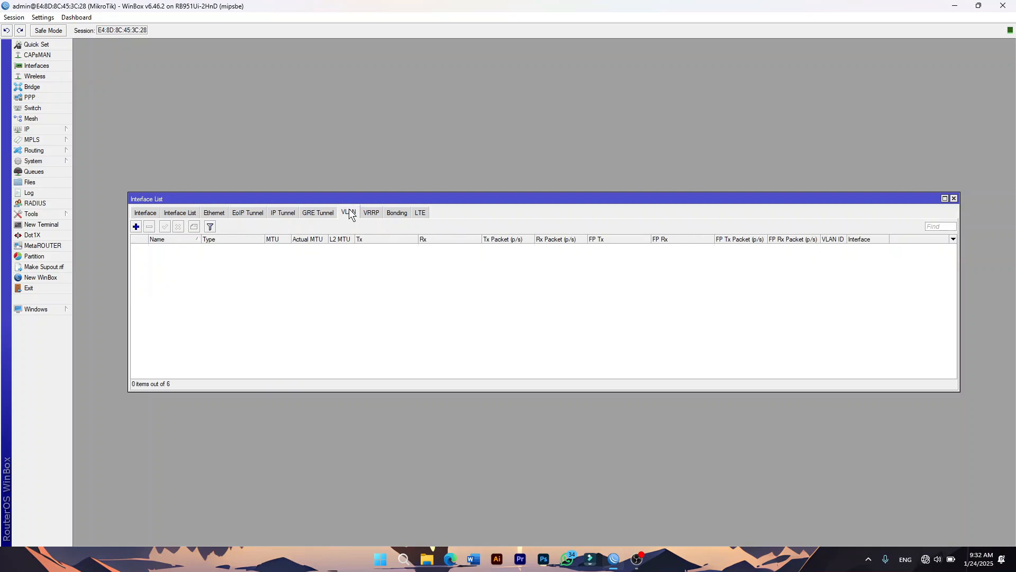
{"action": "left_click", "coordinate": [136, 228]}
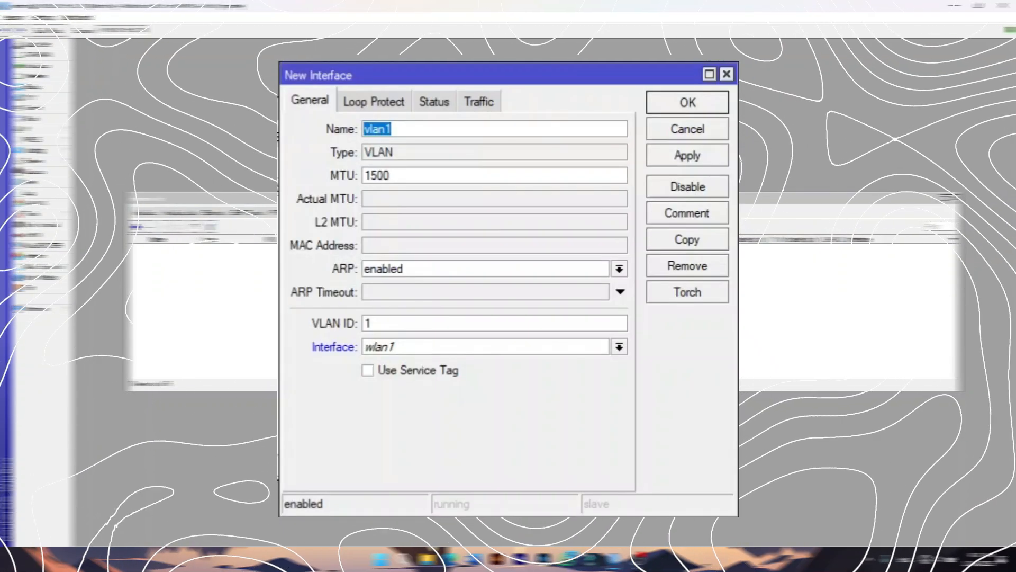
{"action": "type", "text": "siswa"}
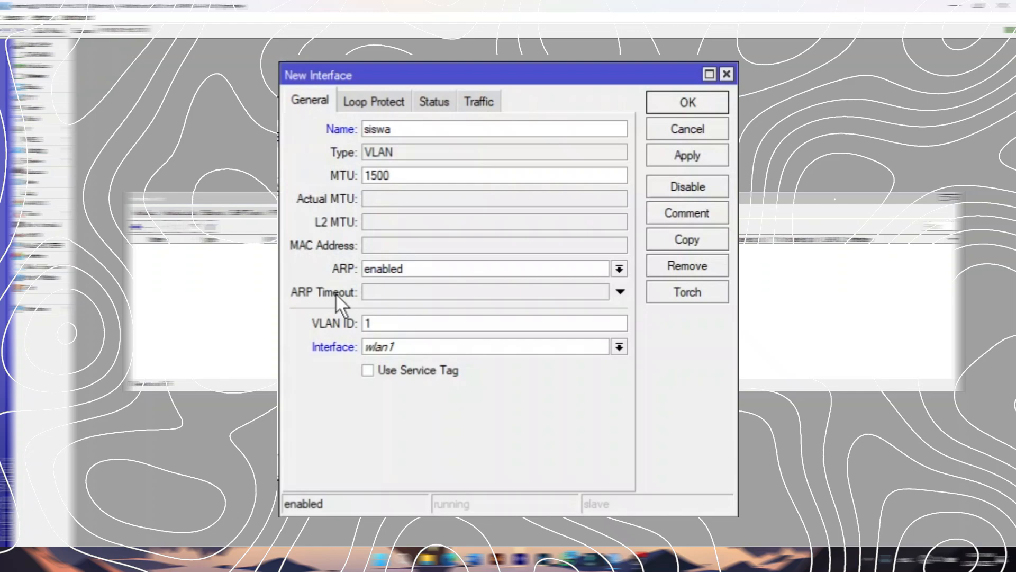
{"action": "left_click", "coordinate": [371, 323]}
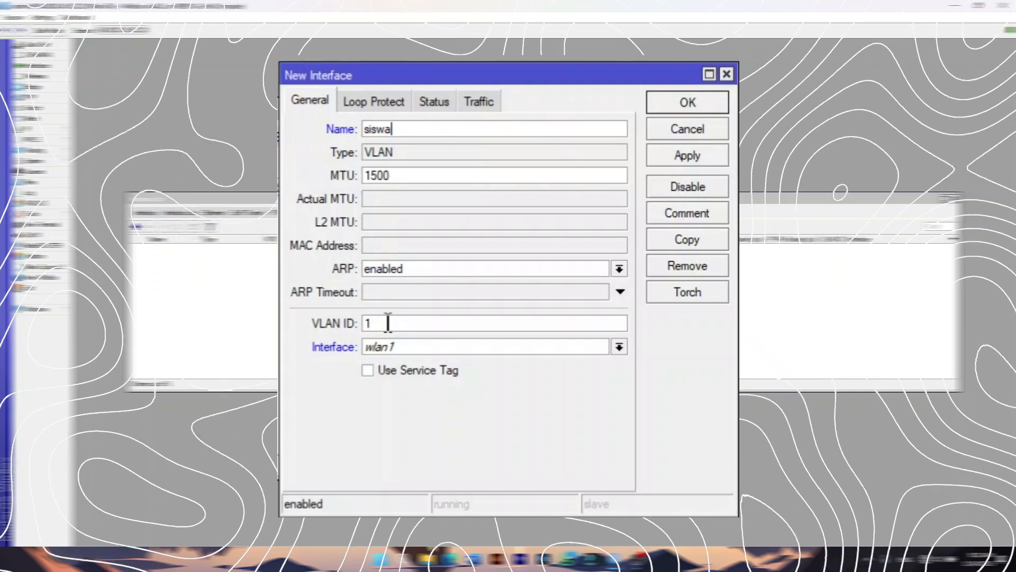
{"action": "type", "text": "0"}
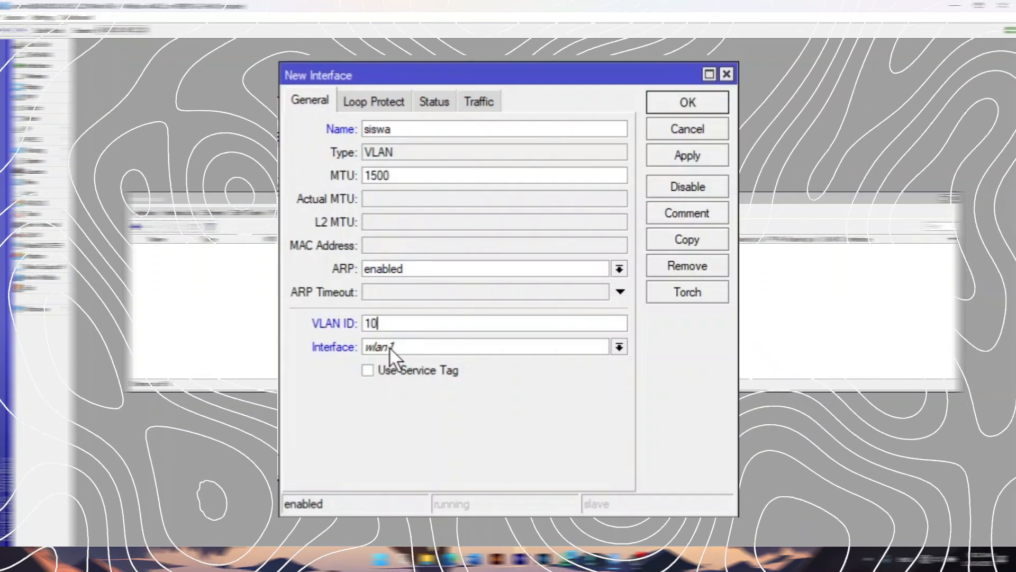
{"action": "left_click", "coordinate": [389, 347]}
{"action": "left_click", "coordinate": [378, 376]}
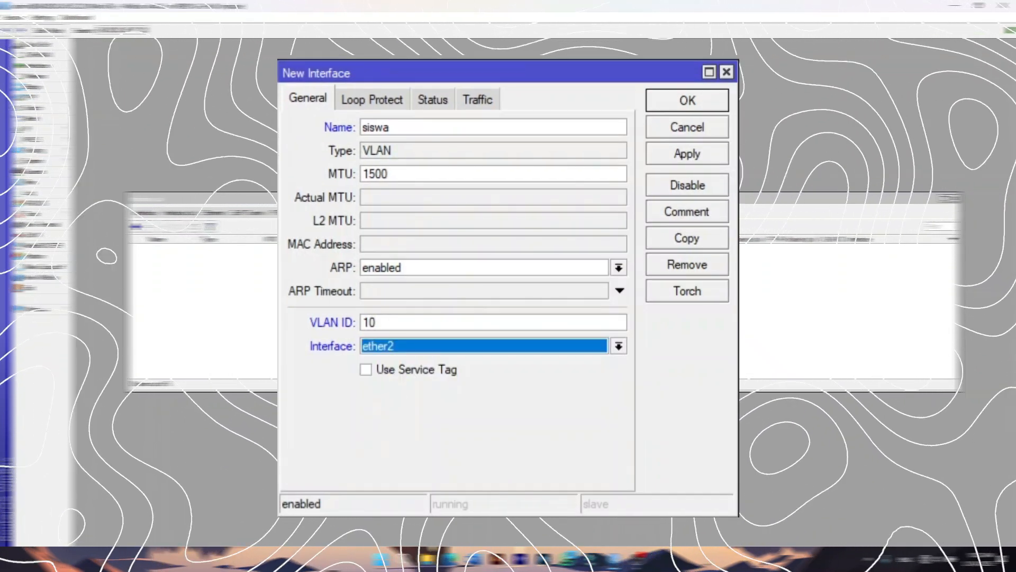
{"action": "left_click", "coordinate": [686, 153]}
{"action": "left_click", "coordinate": [687, 101]}
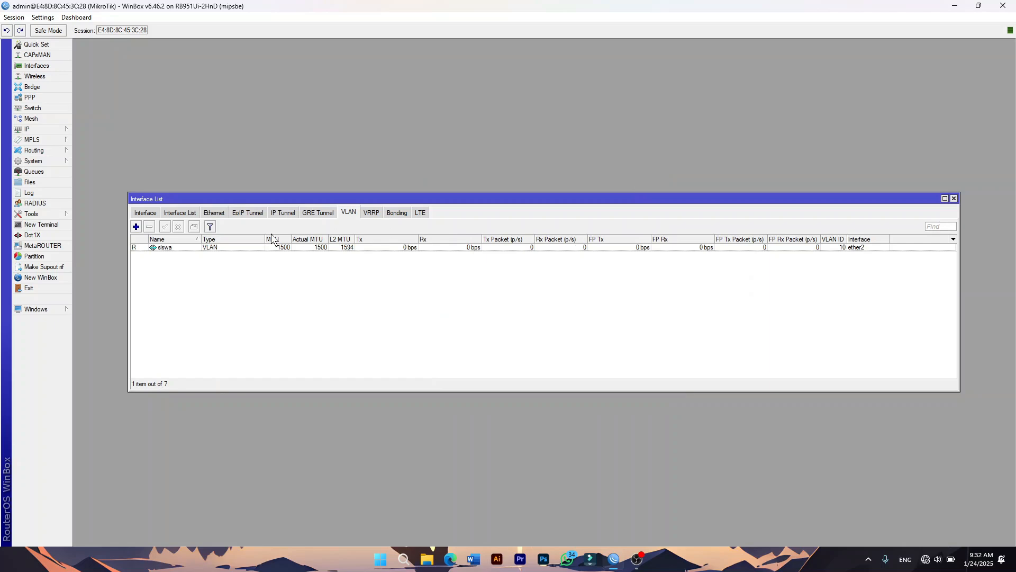
Create VLAN guru with VLAN ID 20 on ether2.
{"action": "left_click", "coordinate": [136, 228]}
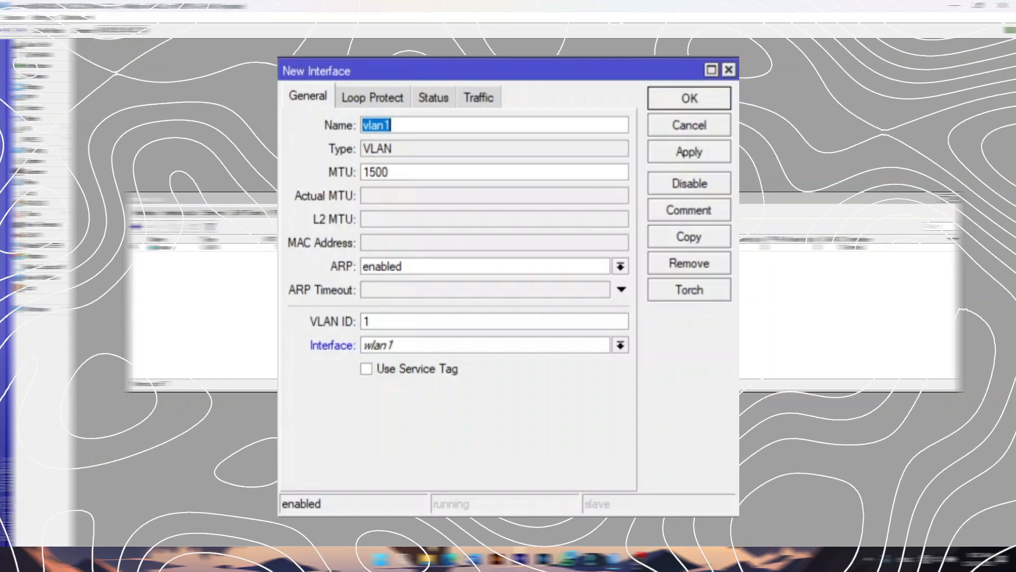
{"action": "type", "text": "guru"}
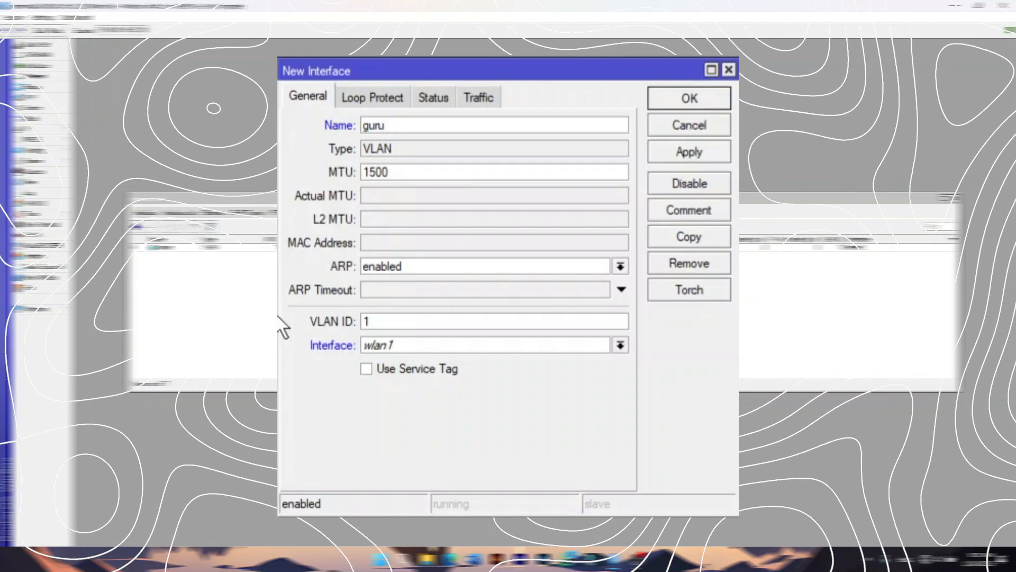
{"action": "double_click", "coordinate": [383, 320]}
{"action": "type", "text": "20"}
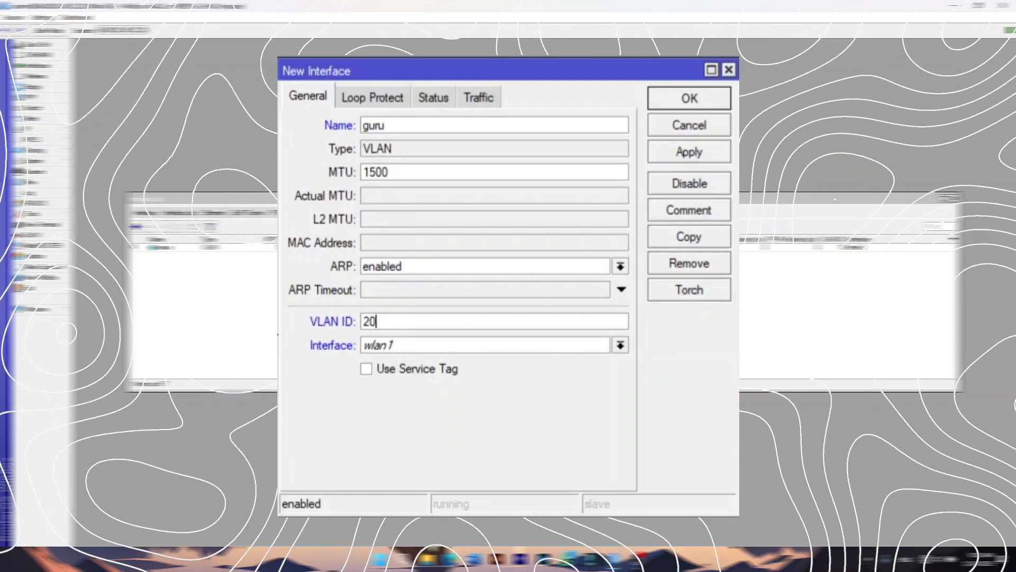
{"action": "left_click", "coordinate": [415, 344]}
{"action": "left_click", "coordinate": [396, 371]}
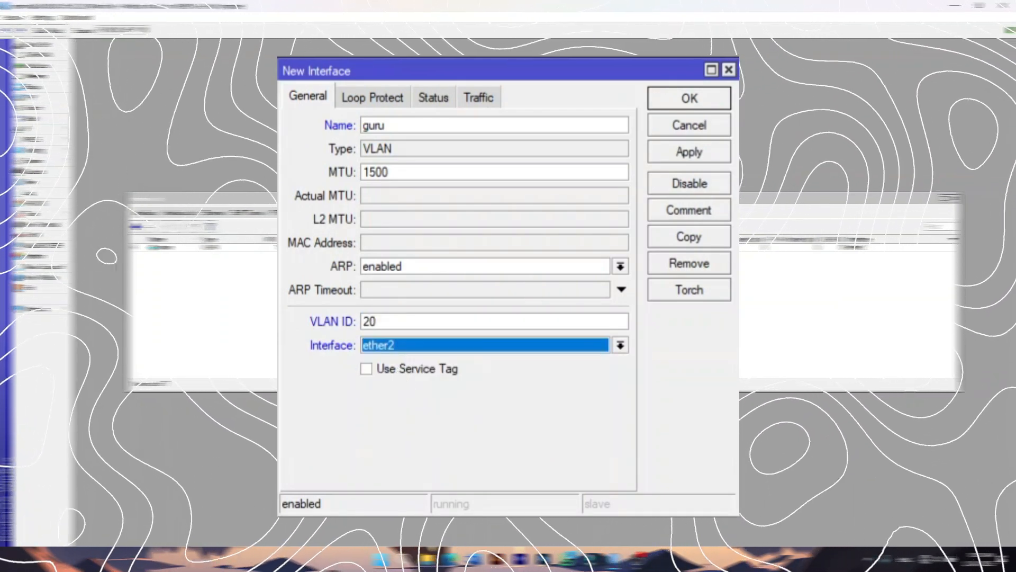
{"action": "left_click", "coordinate": [682, 154]}
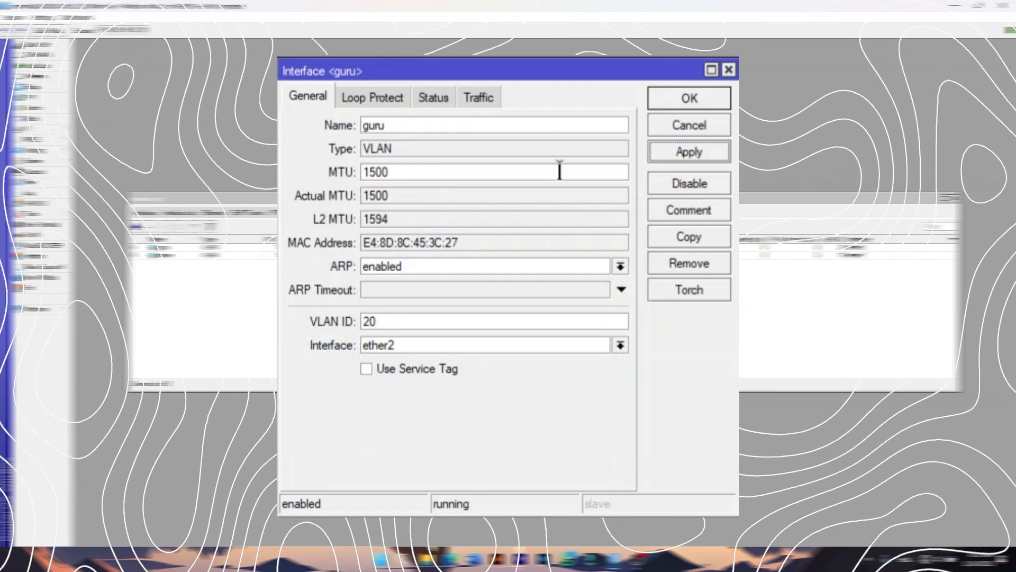
{"action": "left_click", "coordinate": [666, 100]}
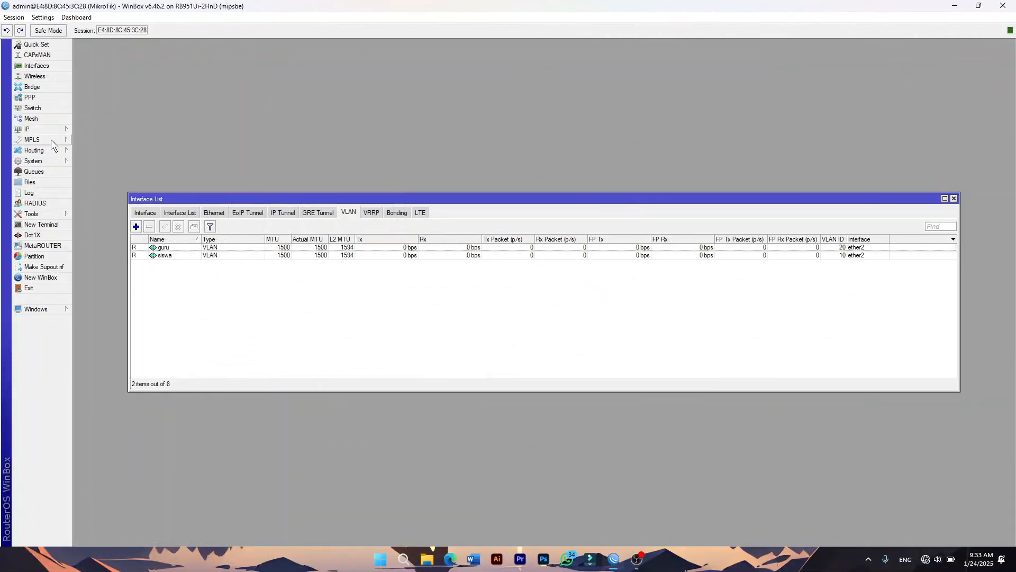
Add a DHCP client on ether1, which binds the address 192.177.0.5/24.
{"action": "left_click", "coordinate": [37, 130]}
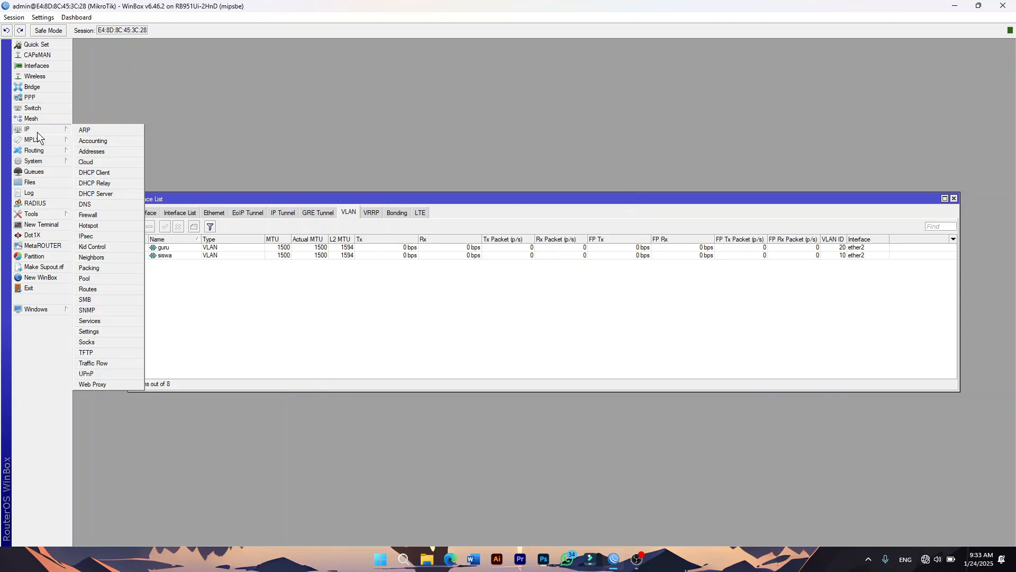
{"action": "left_click", "coordinate": [95, 174]}
{"action": "left_click", "coordinate": [234, 136]}
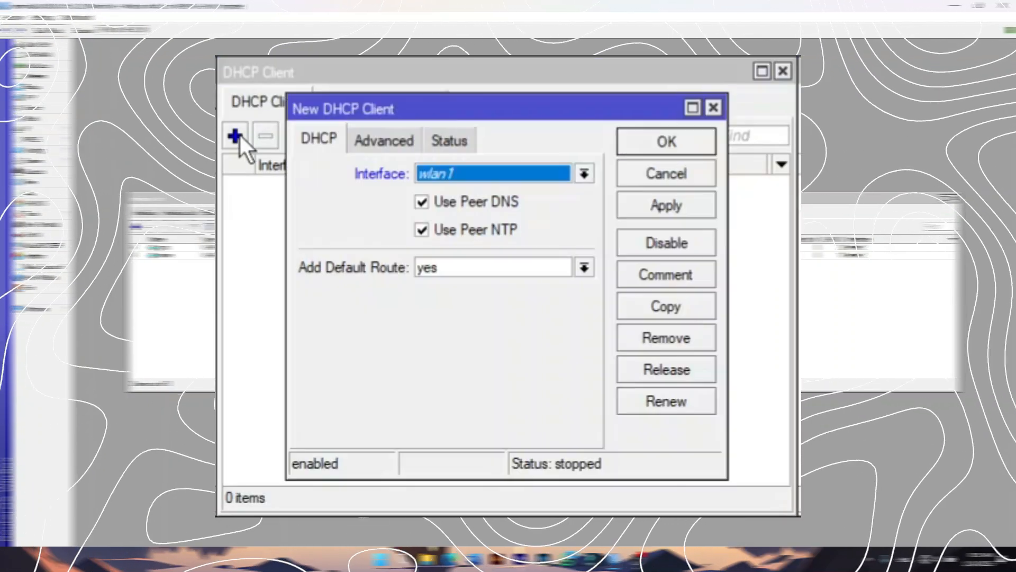
{"action": "left_click", "coordinate": [503, 174]}
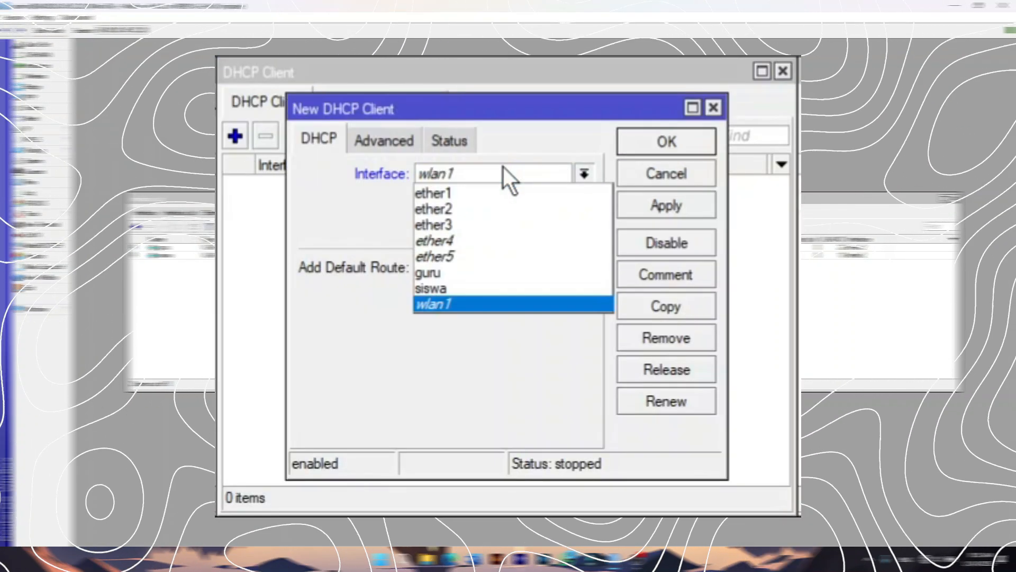
{"action": "left_click", "coordinate": [481, 192]}
{"action": "left_click", "coordinate": [661, 204]}
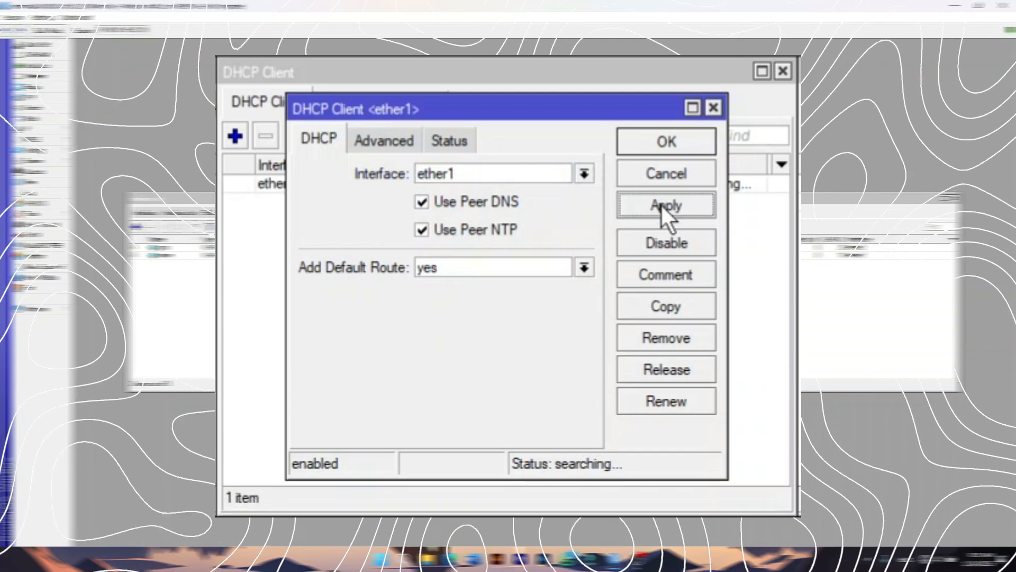
{"action": "left_click", "coordinate": [663, 141]}
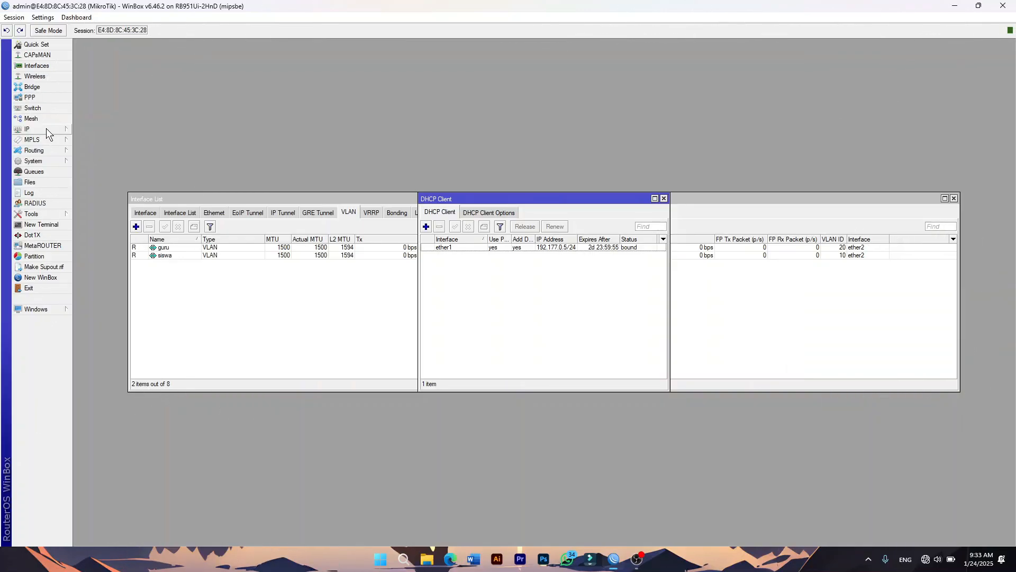
{"action": "left_click", "coordinate": [50, 131]}
Add address 192.168.40.1/24 on the siswa interface.
{"action": "left_click", "coordinate": [110, 153]}
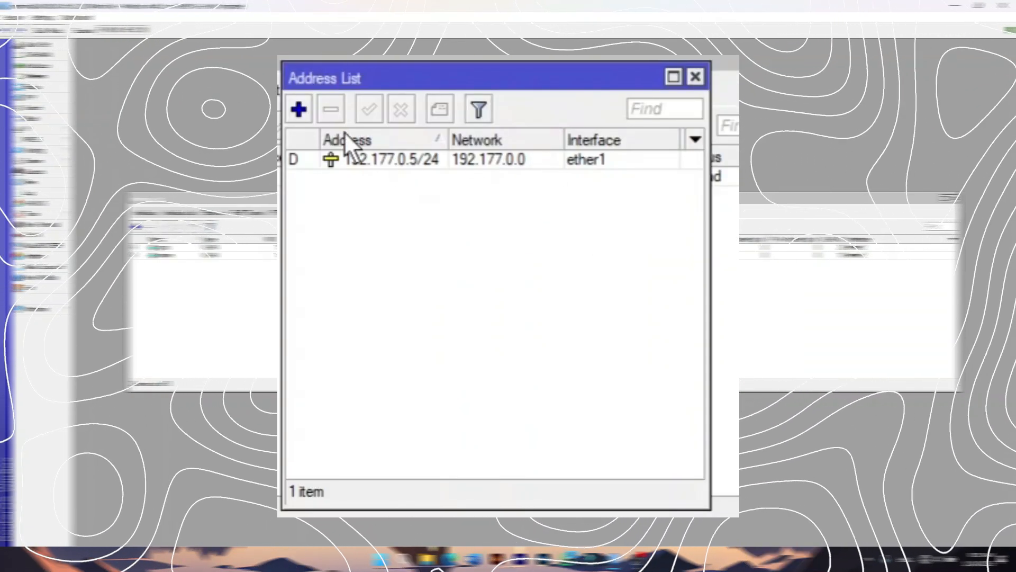
{"action": "left_click", "coordinate": [298, 109]}
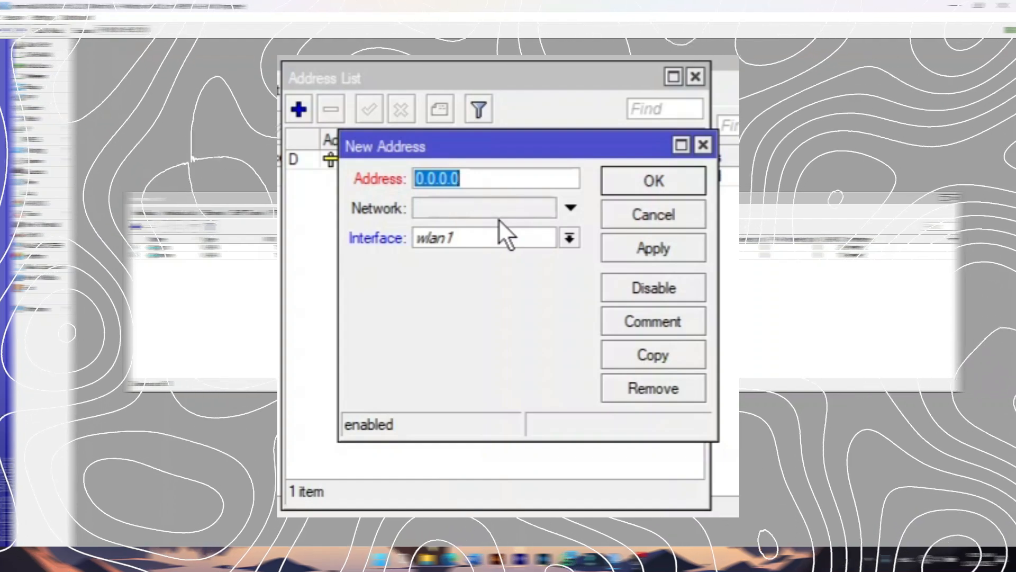
{"action": "type", "text": "192.168"}
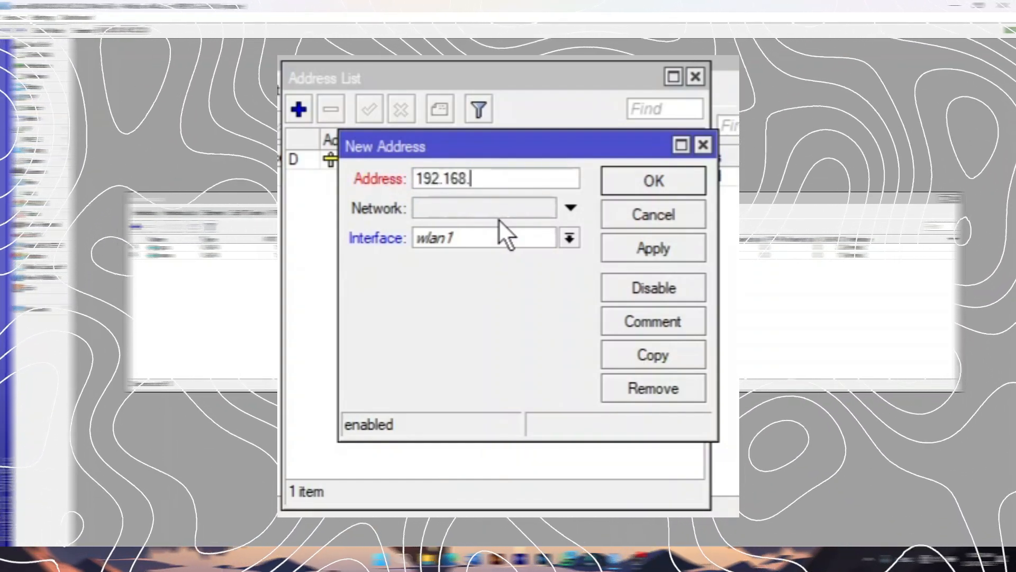
{"action": "type", "text": ".40.1/24"}
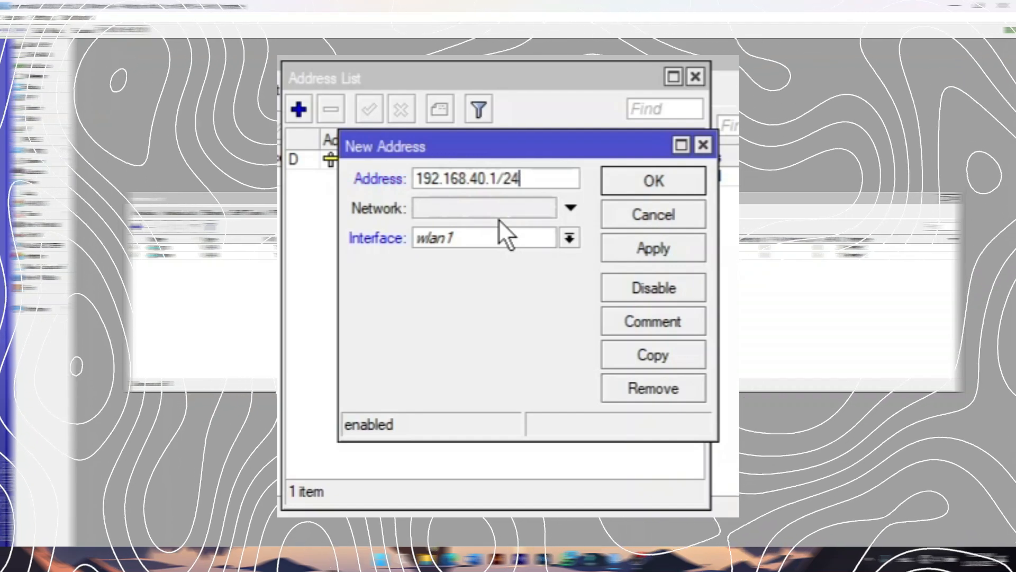
{"action": "left_click", "coordinate": [482, 236]}
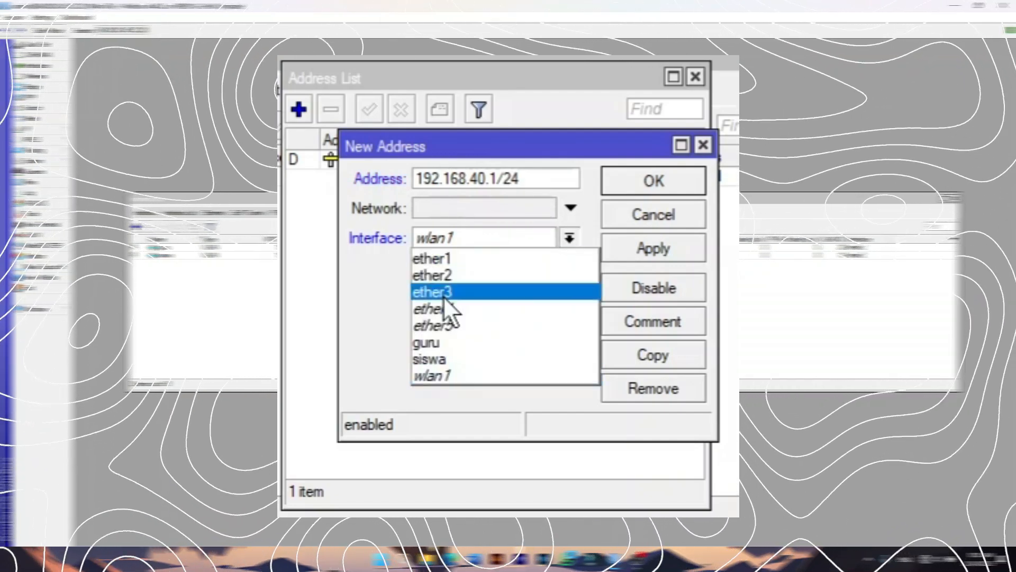
{"action": "left_click", "coordinate": [431, 358]}
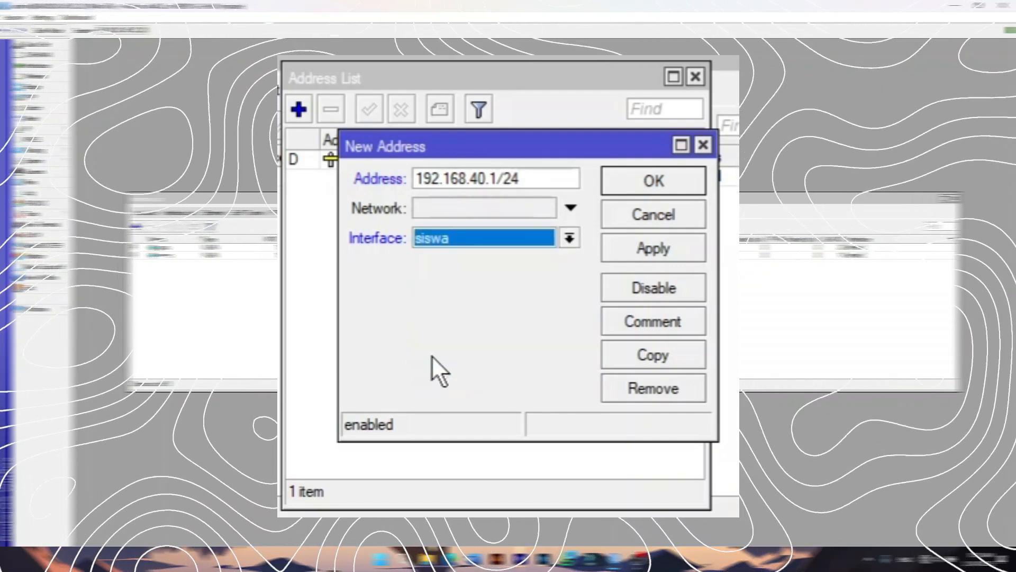
{"action": "left_click", "coordinate": [642, 258]}
{"action": "left_click", "coordinate": [650, 181]}
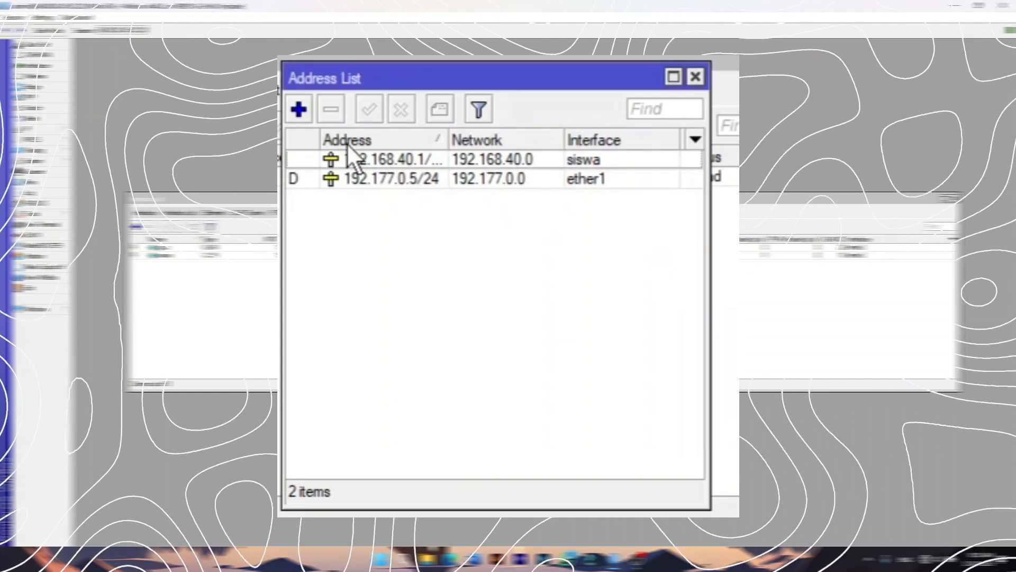
Add address 192.168.60.1/24 on the guru interface.
{"action": "left_click", "coordinate": [295, 107]}
{"action": "type", "text": "192"}
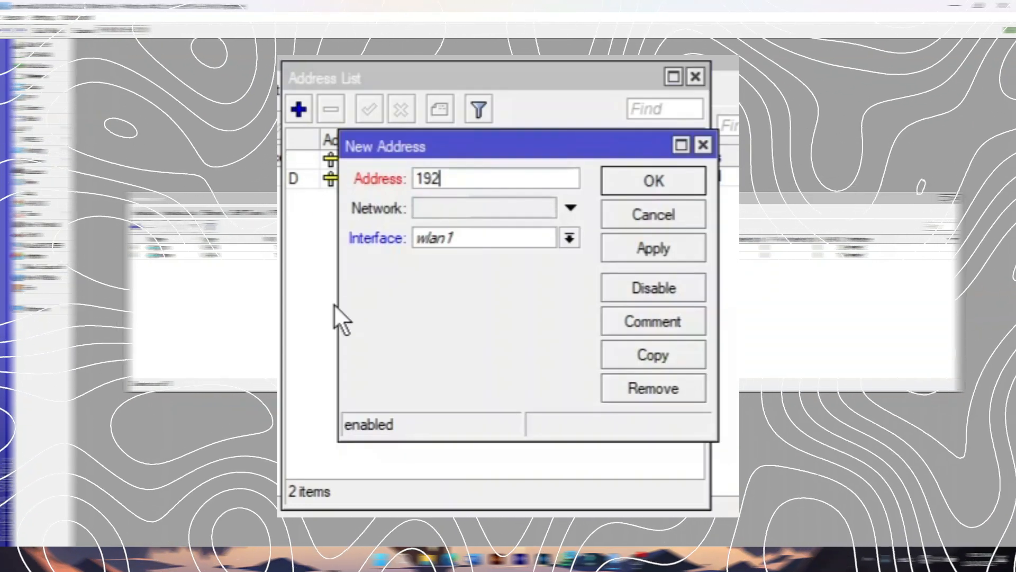
{"action": "type", "text": ".168."}
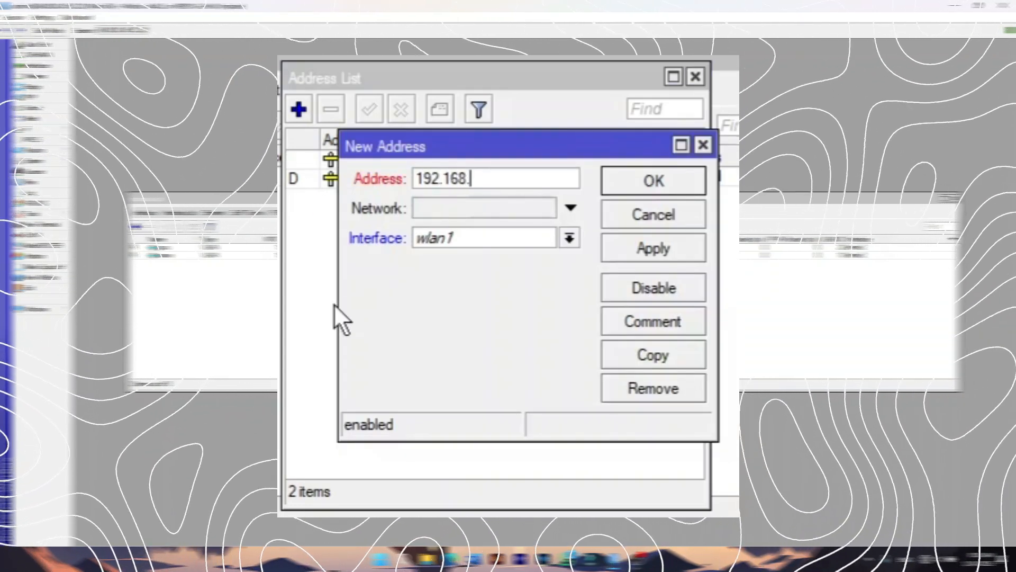
{"action": "type", "text": "60.1/24"}
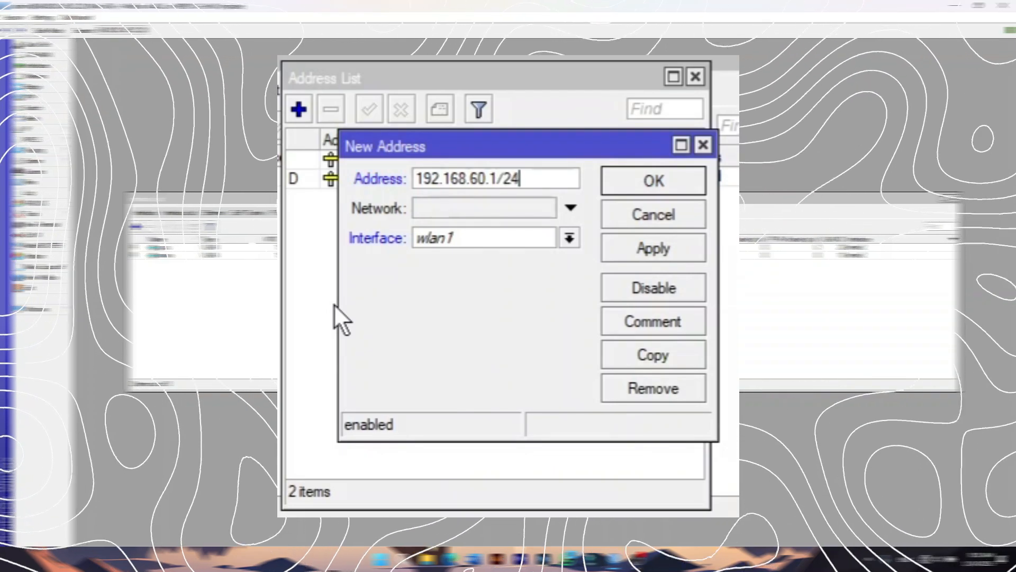
{"action": "left_click", "coordinate": [458, 236]}
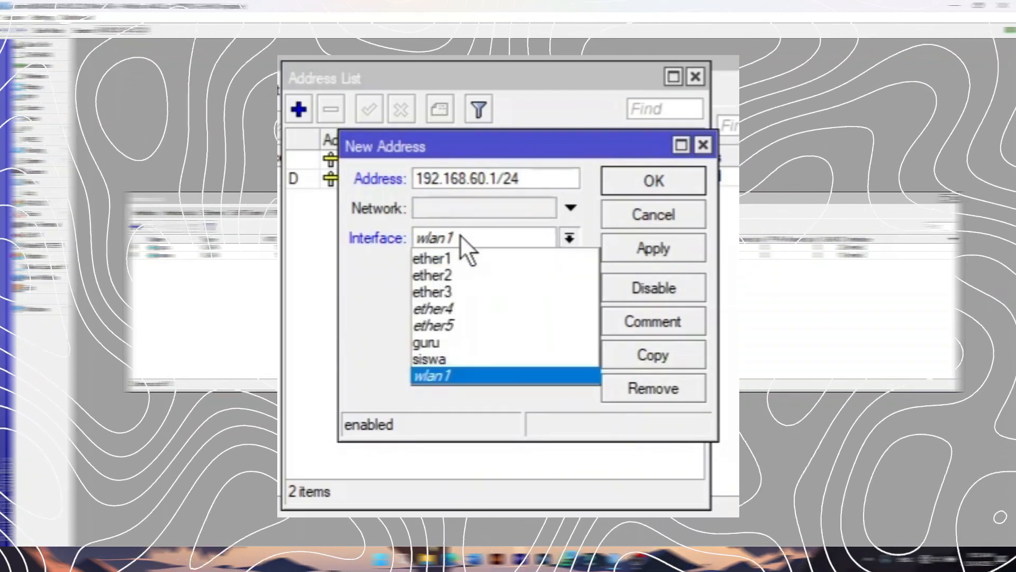
{"action": "left_click", "coordinate": [440, 342]}
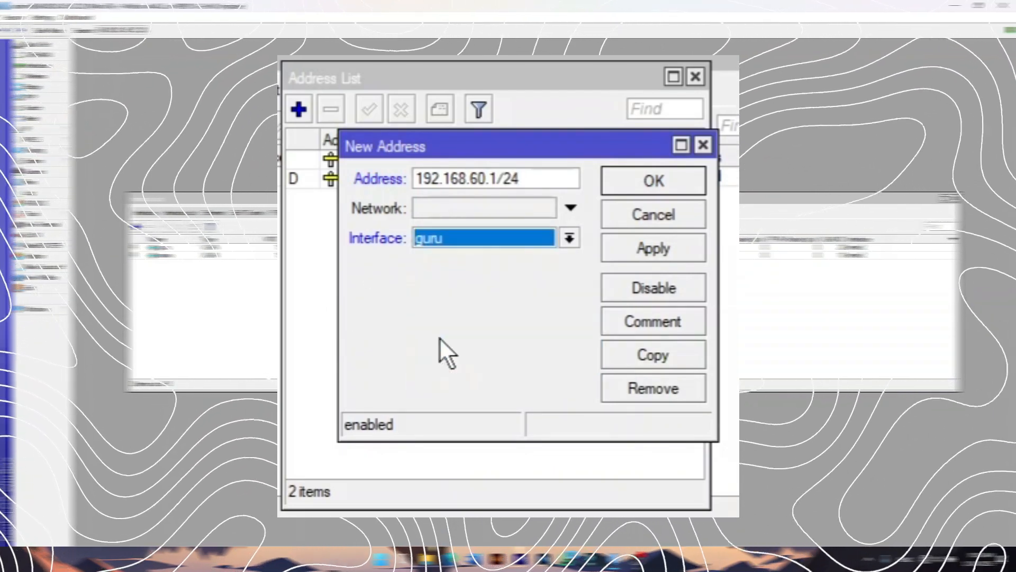
{"action": "left_click", "coordinate": [650, 249]}
{"action": "left_click", "coordinate": [652, 170]}
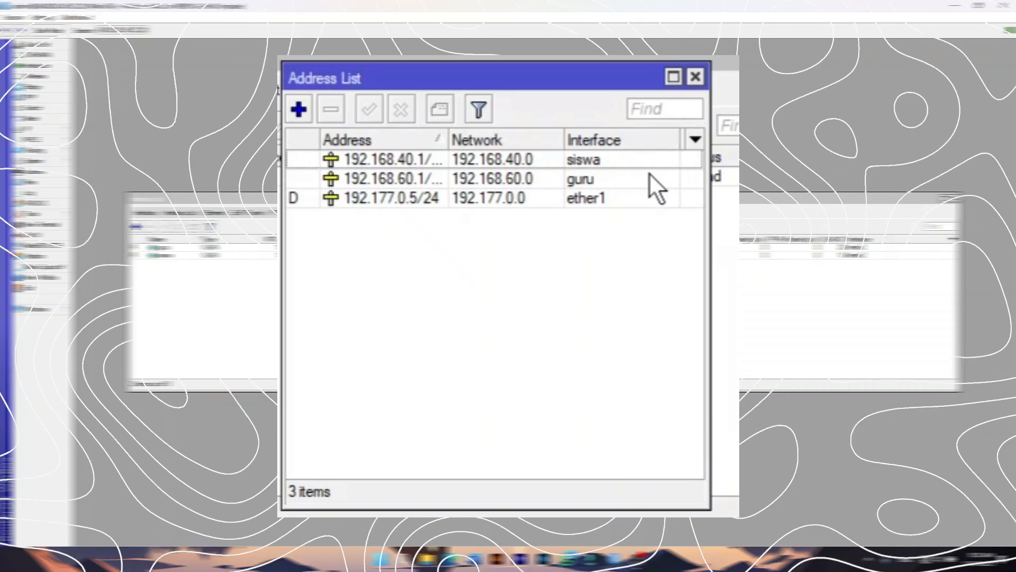
Add address 192.168.20.1/24 on wlan1 and close the Address List.
{"action": "left_click", "coordinate": [303, 107]}
{"action": "type", "text": "192"}
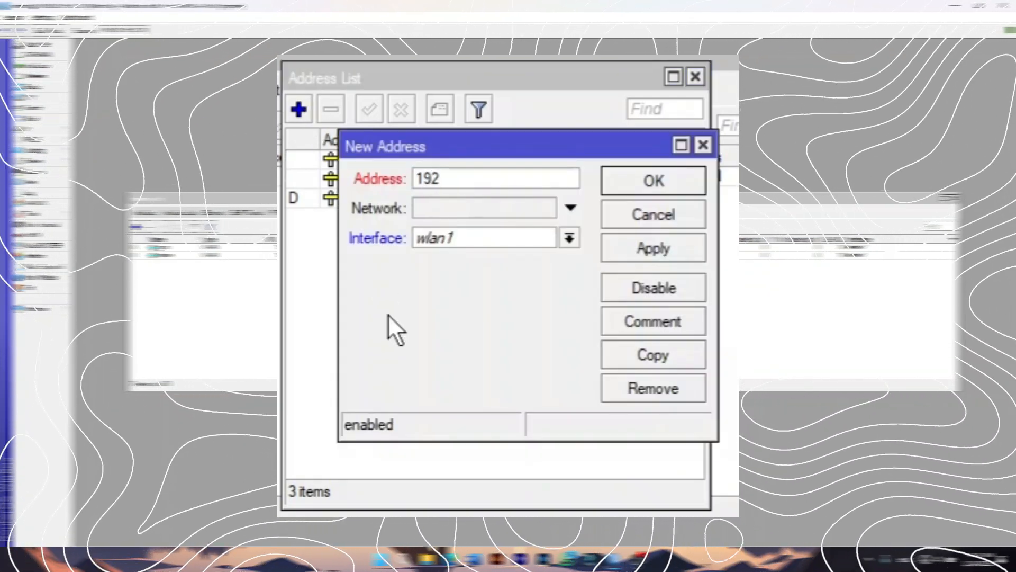
{"action": "type", "text": ".168."}
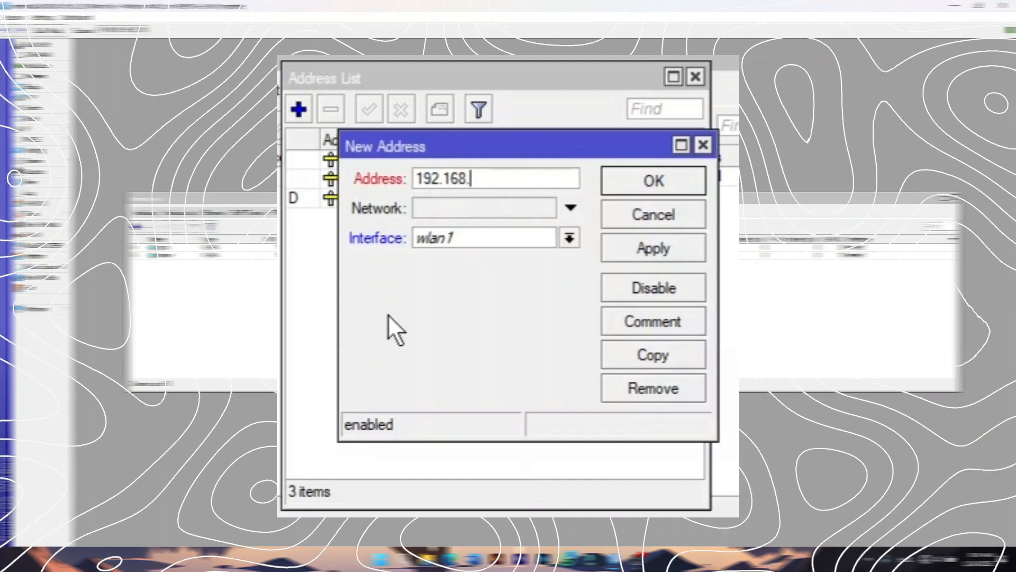
{"action": "type", "text": "20.1/24"}
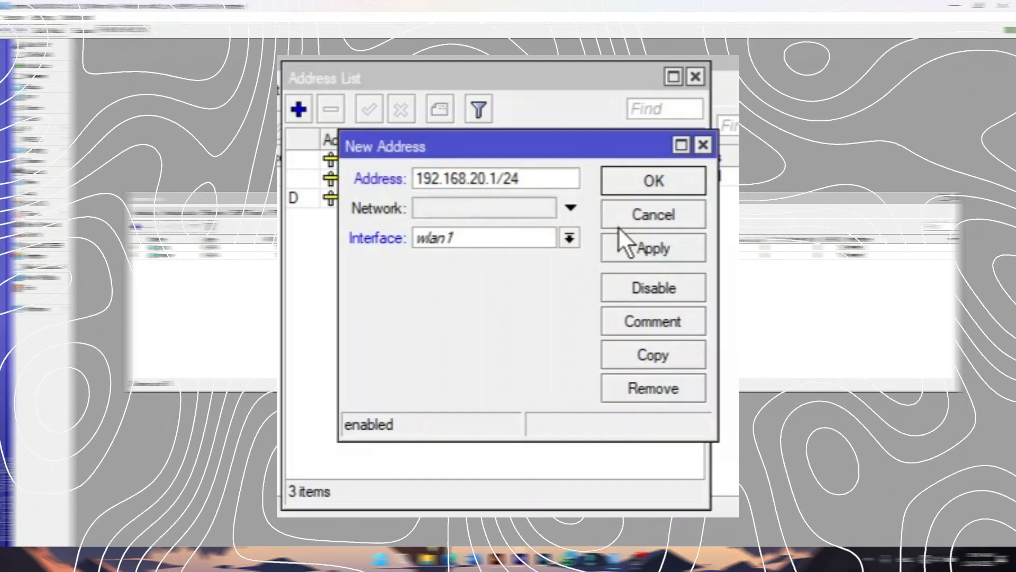
{"action": "left_click", "coordinate": [629, 248]}
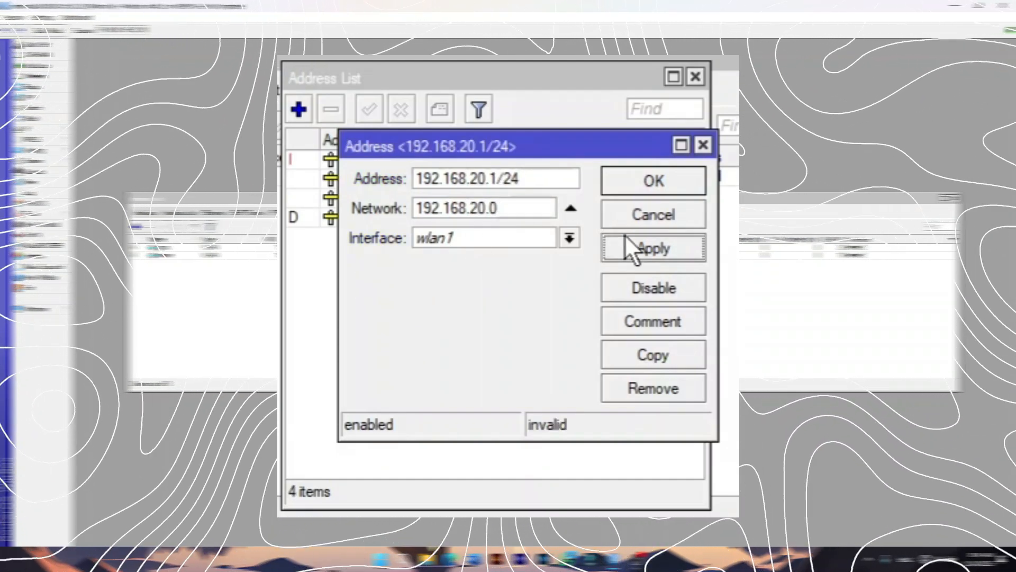
{"action": "left_click", "coordinate": [634, 180]}
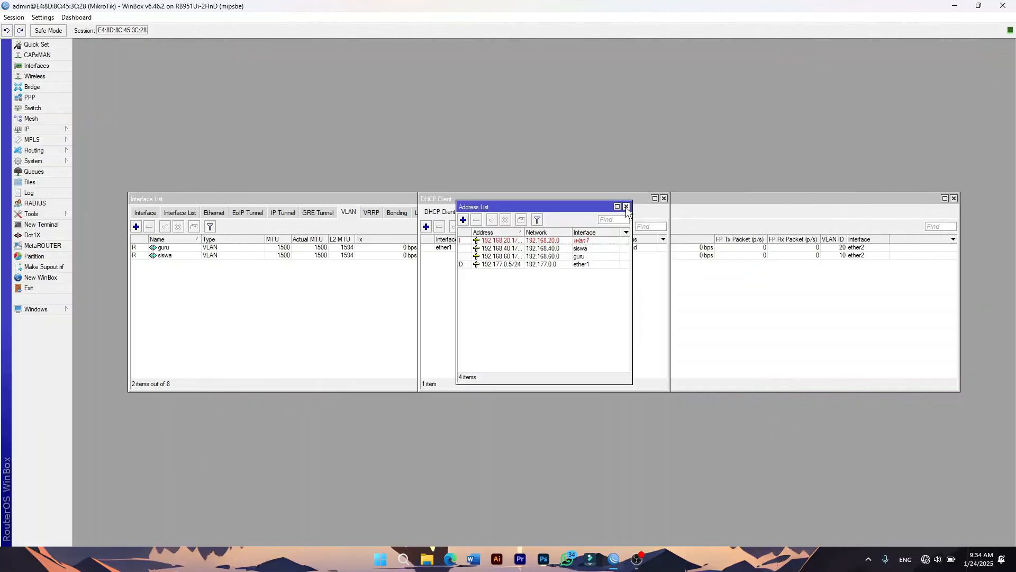
{"action": "left_click", "coordinate": [695, 77]}
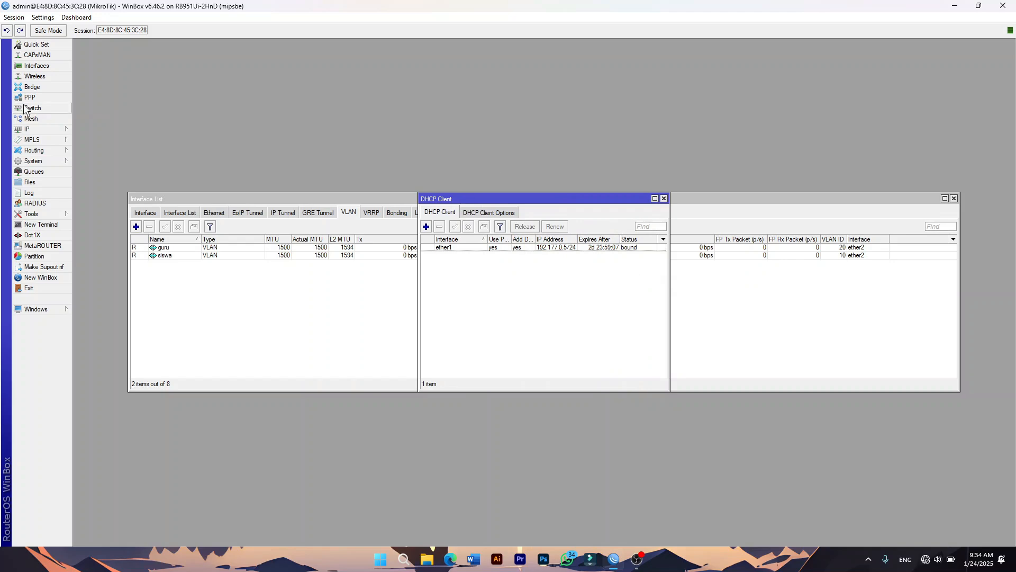
Start DHCP Setup on siswa, accepting the 192.168.40.0/24 address space and gateway.
{"action": "left_click", "coordinate": [16, 130]}
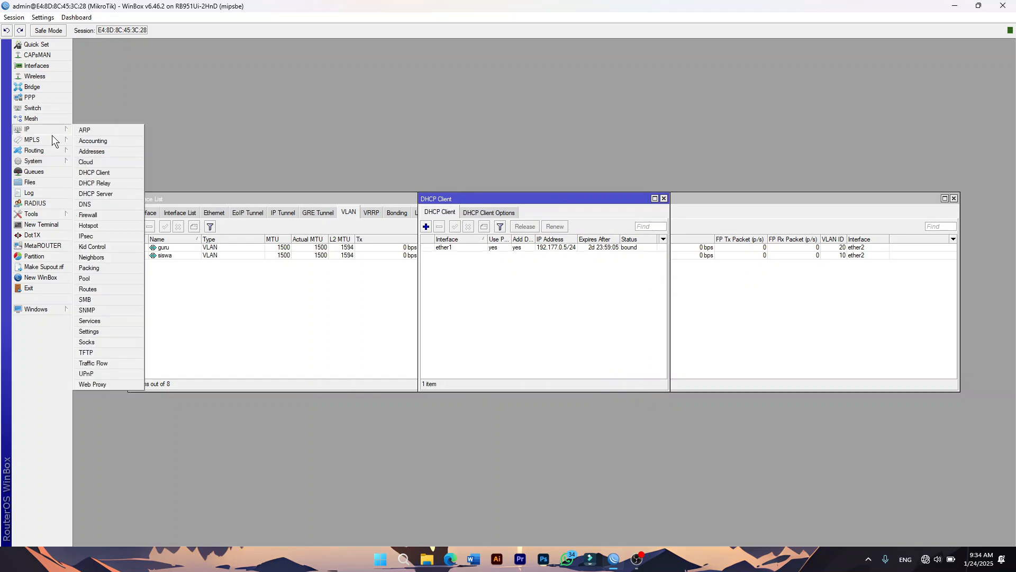
{"action": "left_click", "coordinate": [104, 198]}
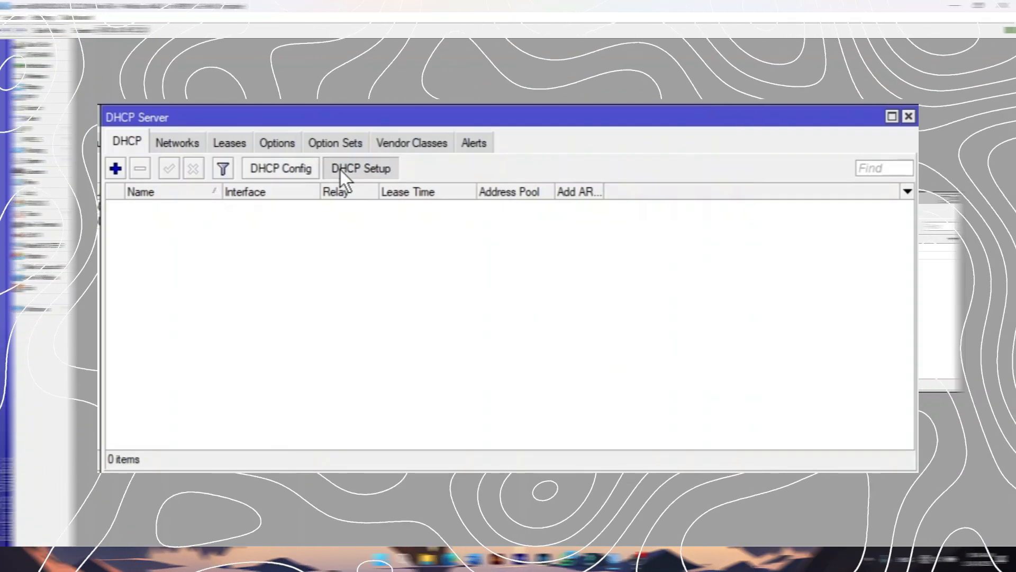
{"action": "left_click", "coordinate": [341, 170]}
{"action": "left_click", "coordinate": [542, 292]}
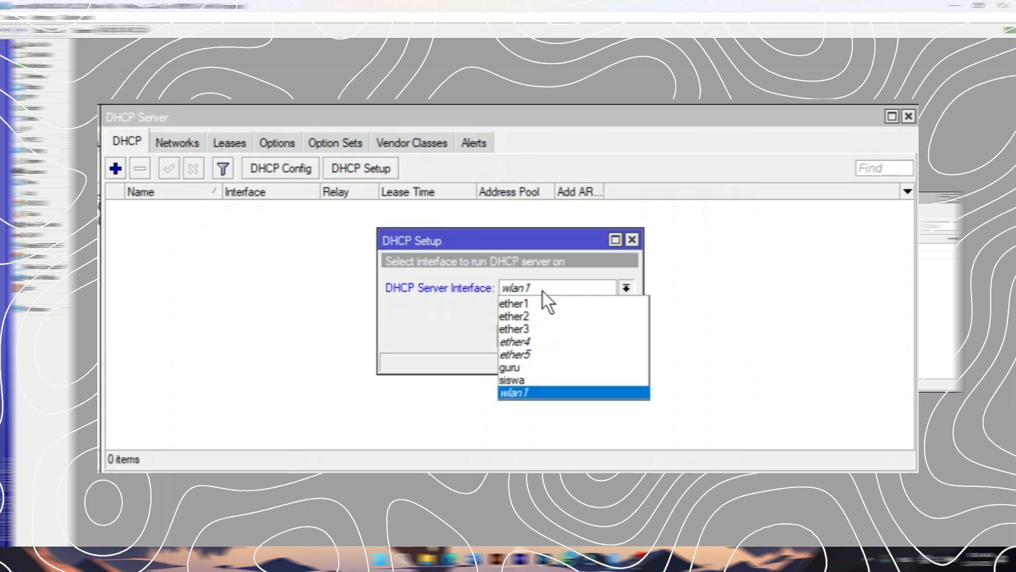
{"action": "left_click", "coordinate": [532, 377]}
{"action": "left_click", "coordinate": [565, 335]}
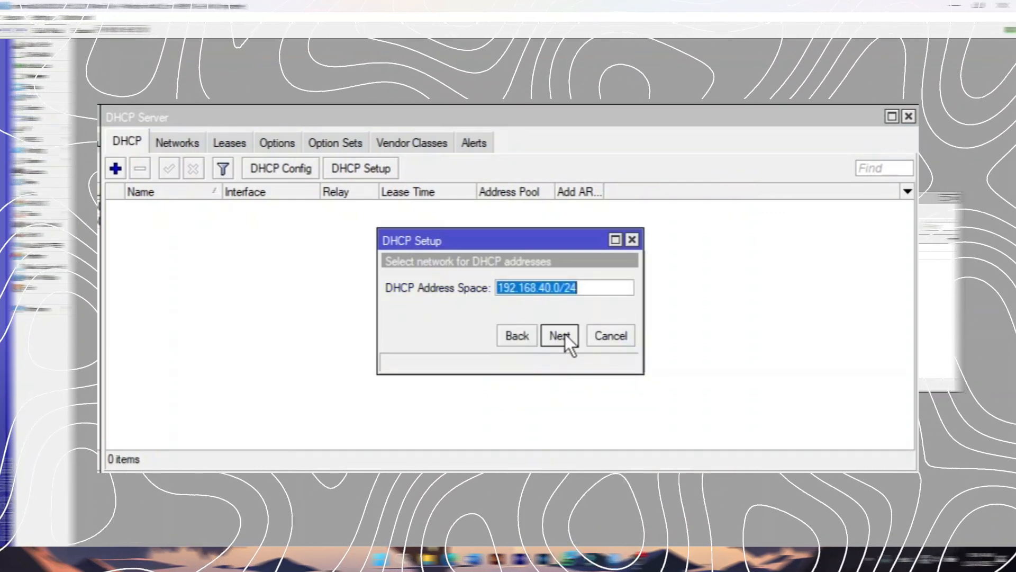
{"action": "left_click", "coordinate": [560, 335]}
{"action": "left_click", "coordinate": [560, 335]}
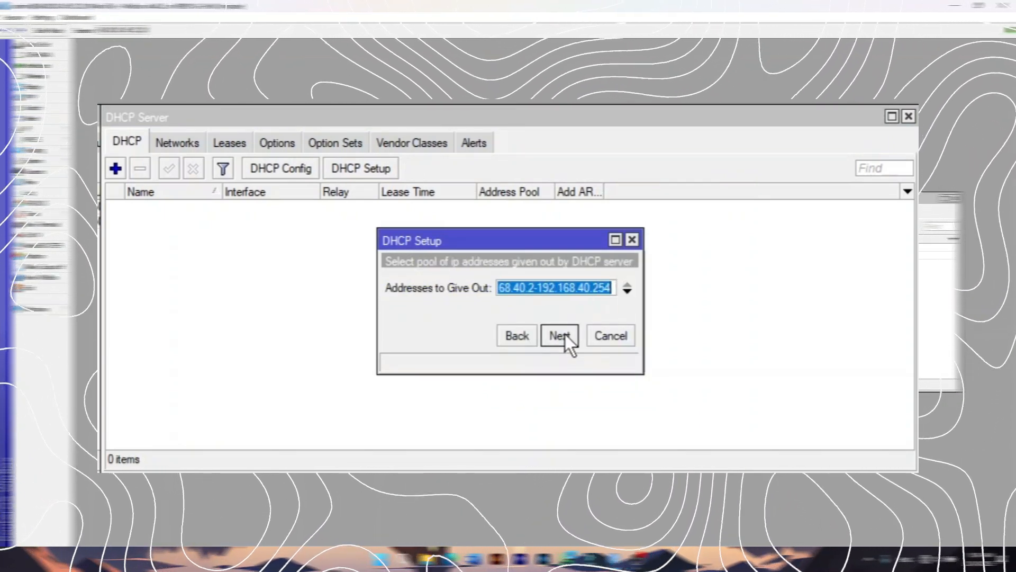
Set the pool to 192.168.40.10–192.168.40.50 and finish with default DNS and a 10-minute lease.
{"action": "left_click", "coordinate": [605, 289]}
{"action": "key", "text": "BackSpace"}
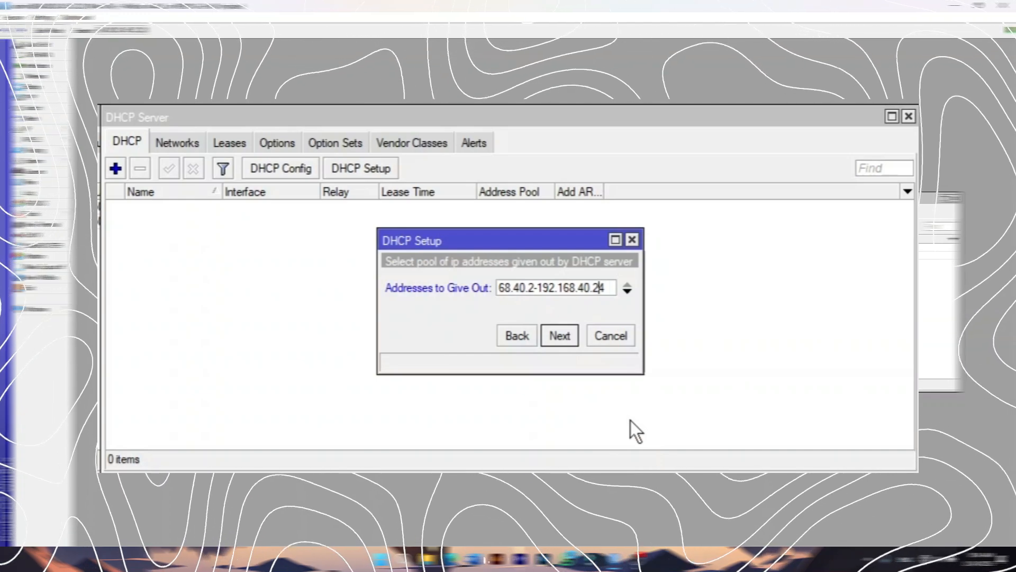
{"action": "key", "text": "BackSpace"}
{"action": "key", "text": "Delete"}
{"action": "type", "text": "50"}
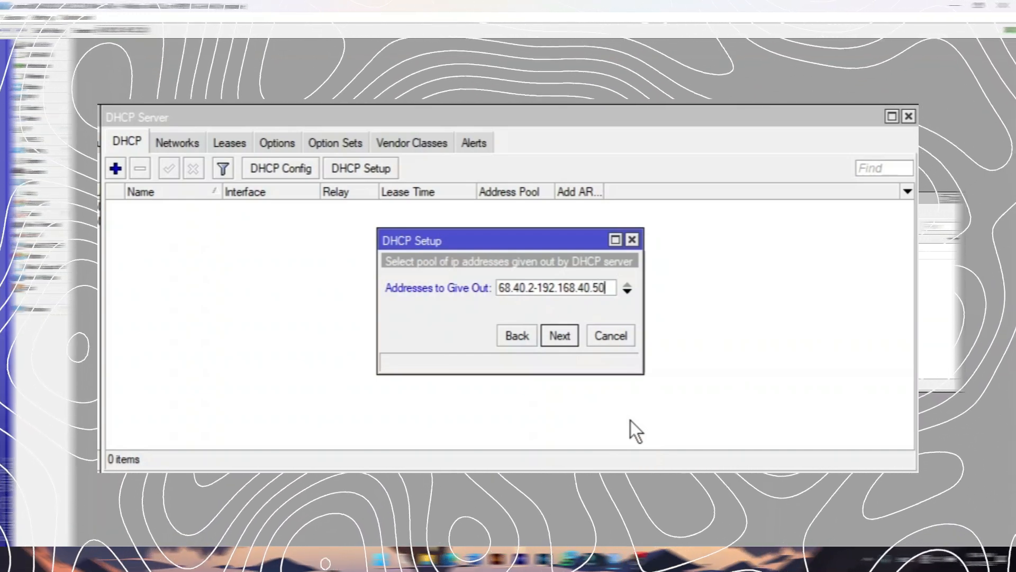
{"action": "left_click", "coordinate": [530, 284]}
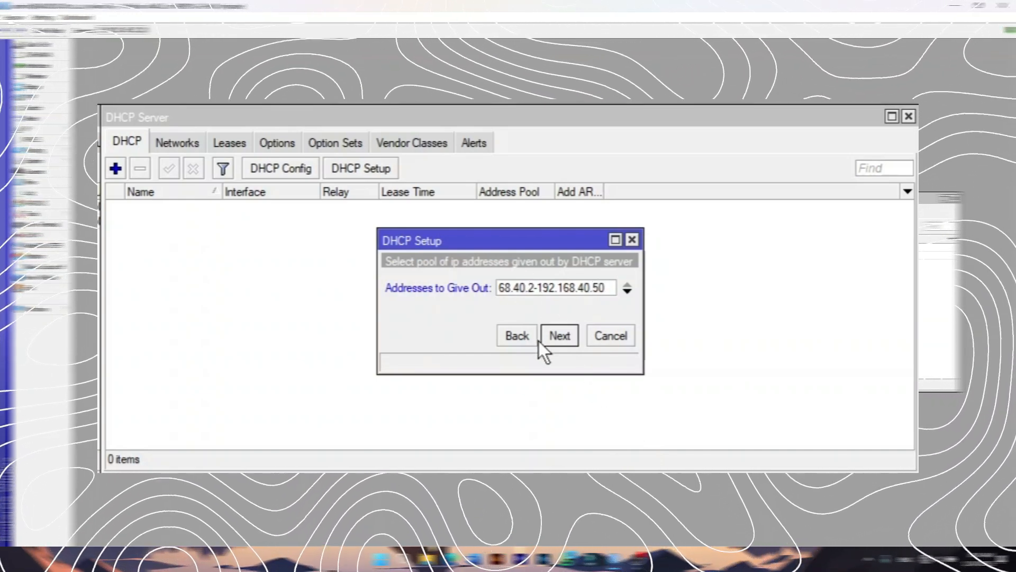
{"action": "key", "text": "BackSpace"}
{"action": "type", "text": "10"}
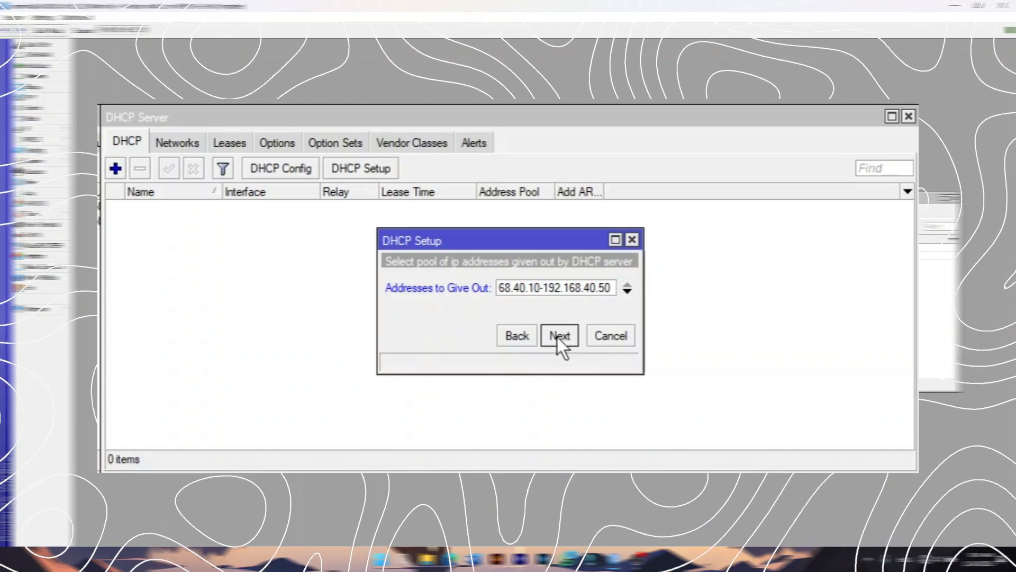
{"action": "left_click", "coordinate": [557, 338]}
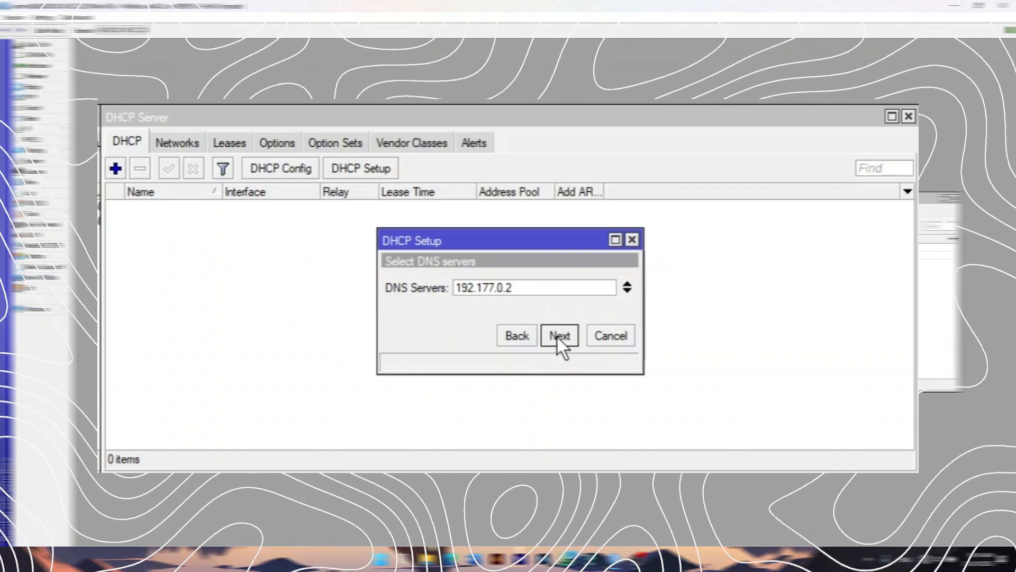
{"action": "left_click", "coordinate": [557, 338]}
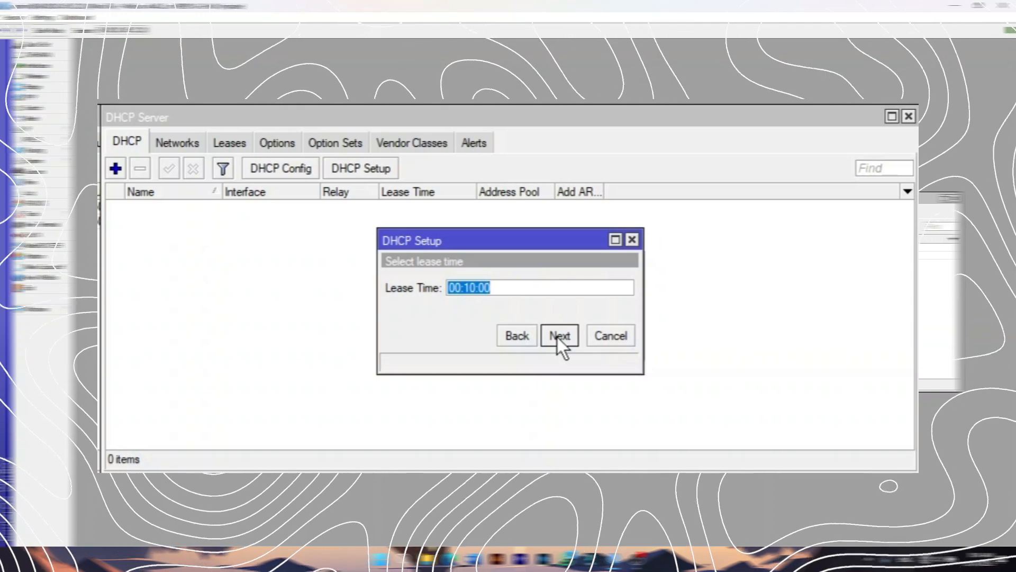
{"action": "left_click", "coordinate": [558, 338]}
{"action": "left_click", "coordinate": [514, 290]}
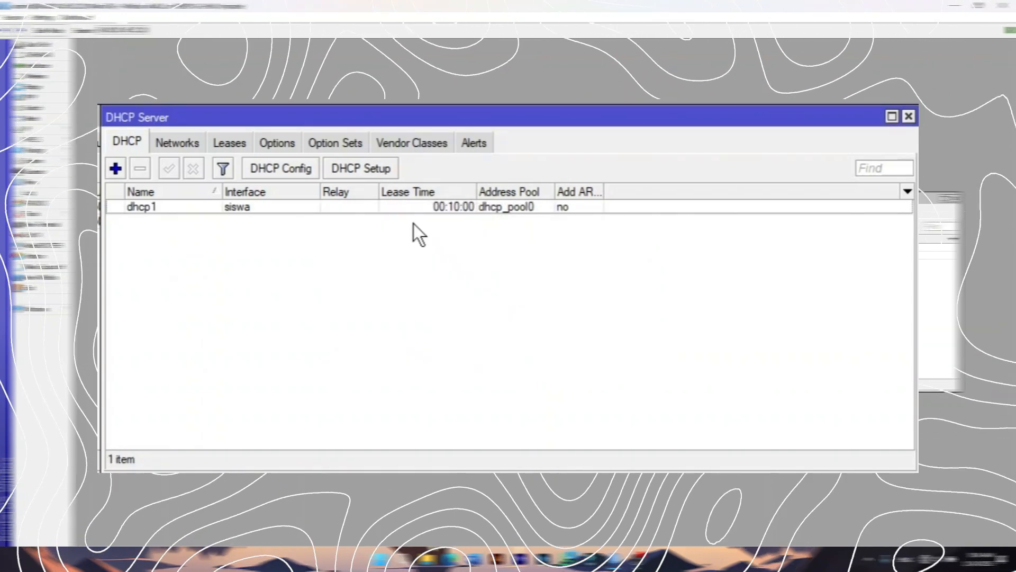
Start another DHCP Setup on guru, accepting the suggested address space and gateway.
{"action": "left_click", "coordinate": [359, 168]}
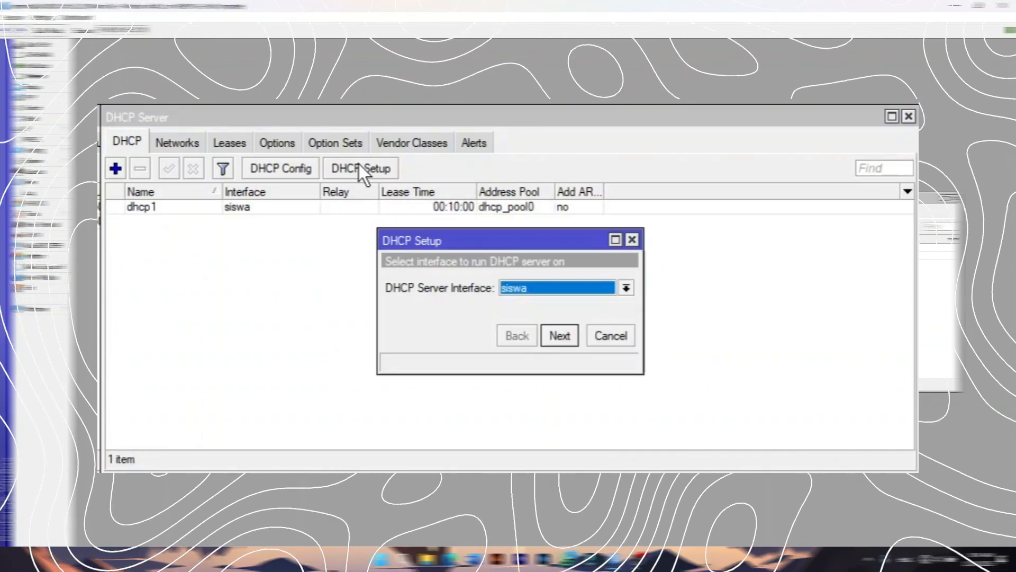
{"action": "left_click", "coordinate": [548, 290]}
{"action": "left_click", "coordinate": [530, 364]}
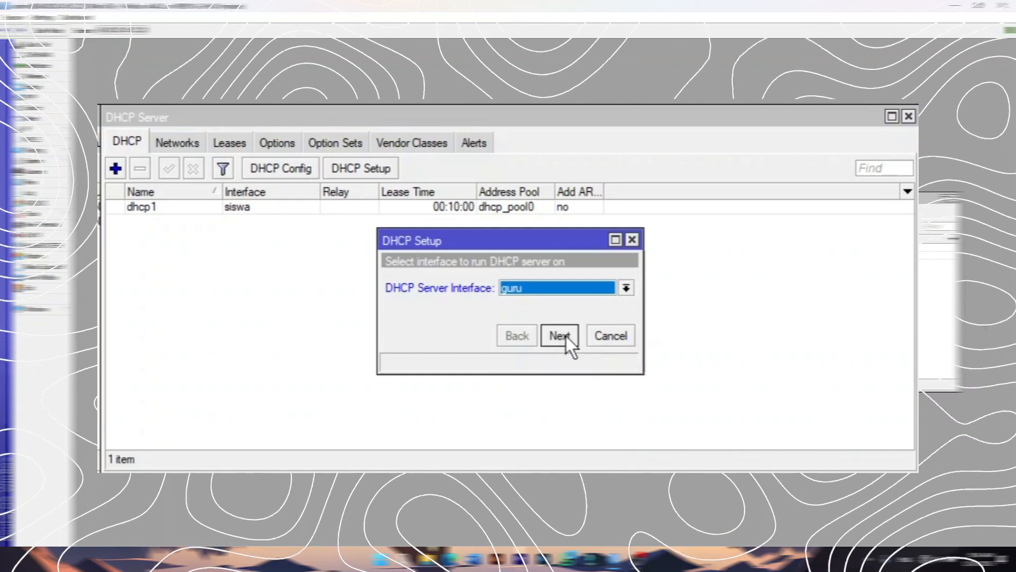
{"action": "left_click", "coordinate": [560, 336]}
{"action": "left_click", "coordinate": [562, 336]}
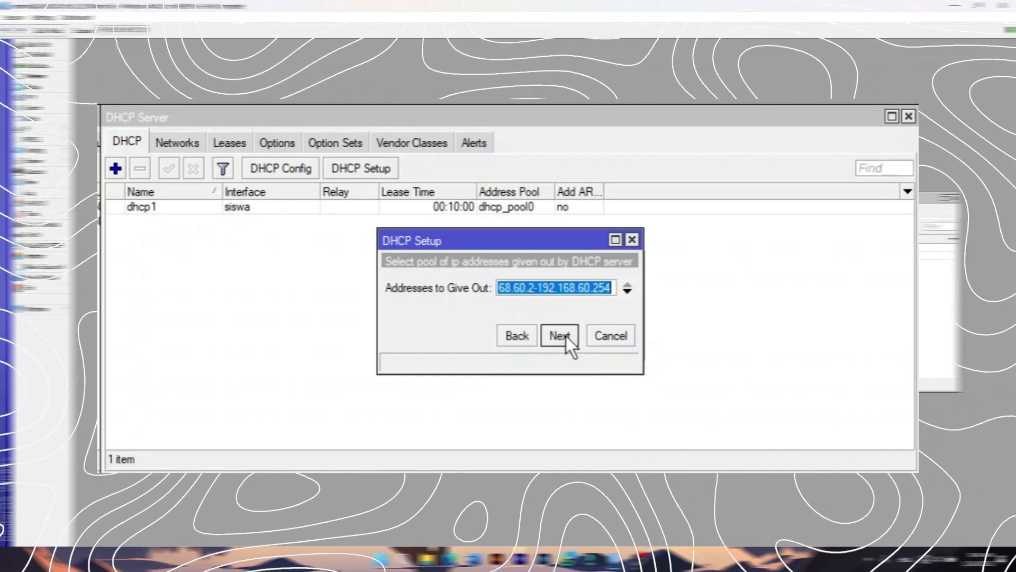
Set the guru pool to 192.168.60.10–192.168.60.50 and finish with default DNS and lease.
{"action": "left_click", "coordinate": [602, 287]}
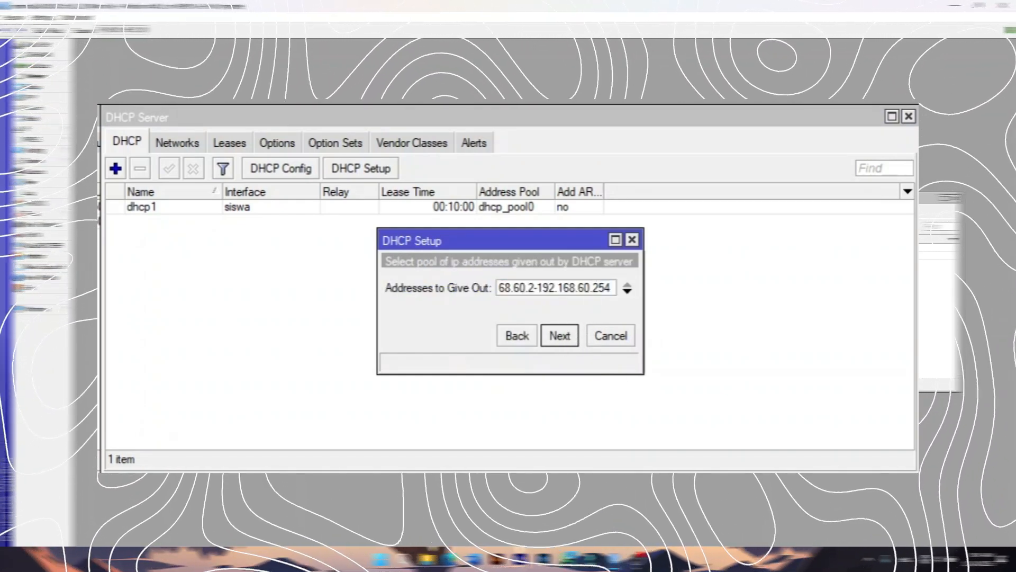
{"action": "key", "text": "BackSpace"}
{"action": "key", "text": "BackSpace"}
{"action": "key", "text": "BackSpace"}
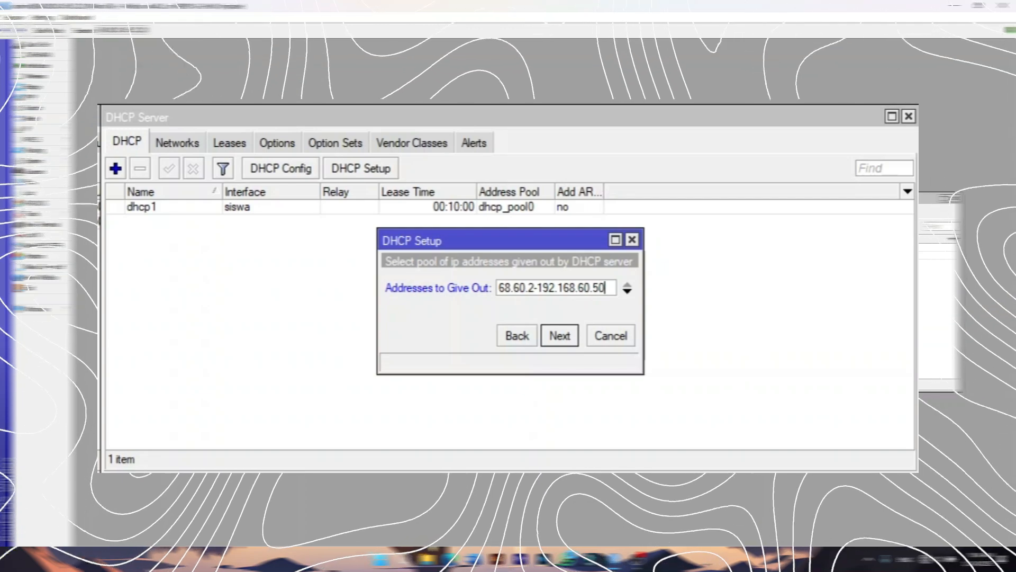
{"action": "key", "text": "Left"}
{"action": "key", "text": "Left"}
{"action": "key", "text": "Left"}
{"action": "key", "text": "Left"}
{"action": "key", "text": "Left"}
{"action": "key", "text": "Left"}
{"action": "key", "text": "Left"}
{"action": "key", "text": "Left"}
{"action": "key", "text": "Left"}
{"action": "key", "text": "Left"}
{"action": "key", "text": "Left"}
{"action": "key", "text": "Left"}
{"action": "key", "text": "Left"}
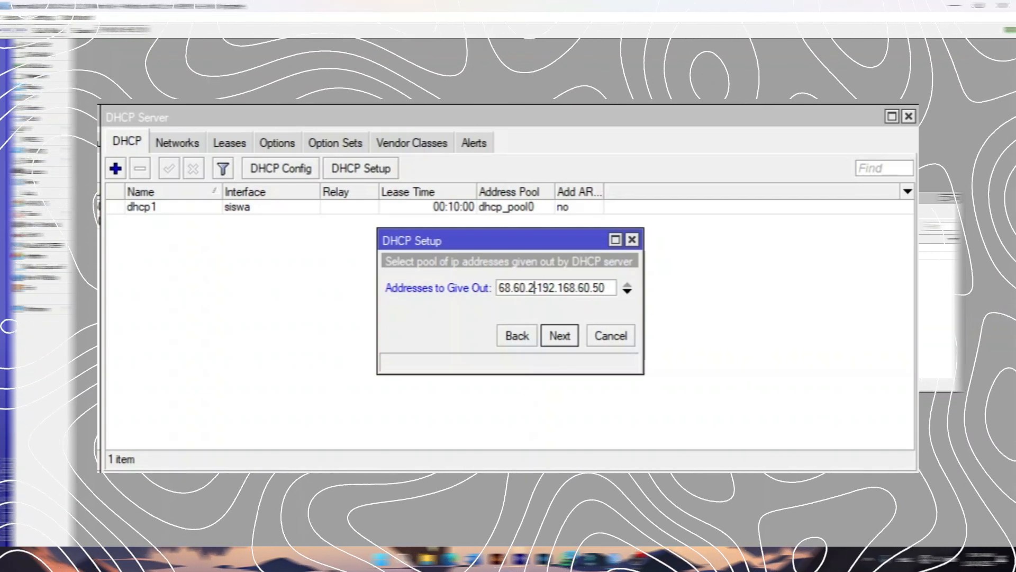
{"action": "key", "text": "BackSpace"}
{"action": "type", "text": "10"}
{"action": "key", "text": "Return"}
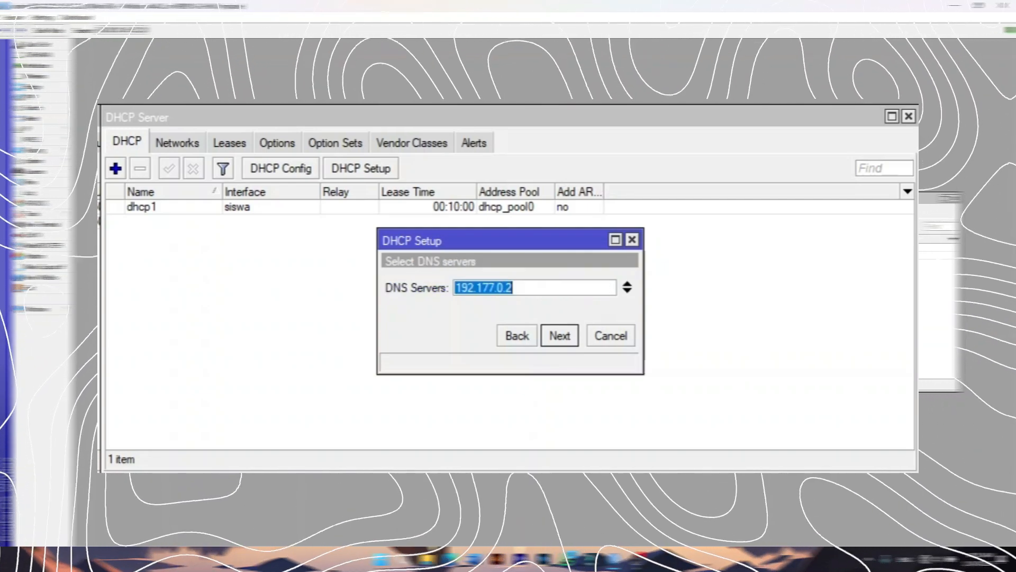
{"action": "key", "text": "Return"}
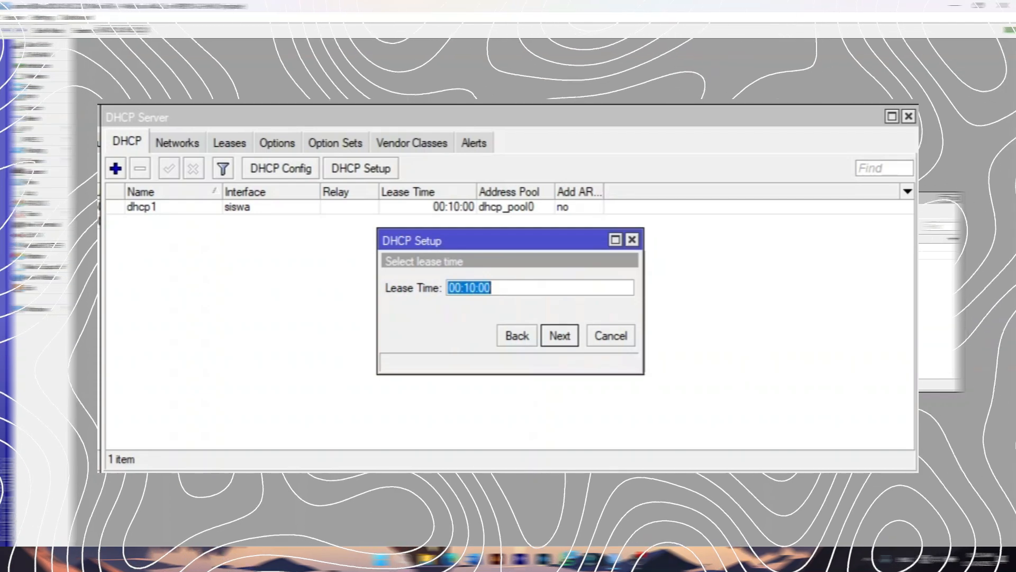
{"action": "key", "text": "Return"}
{"action": "key", "text": "Return"}
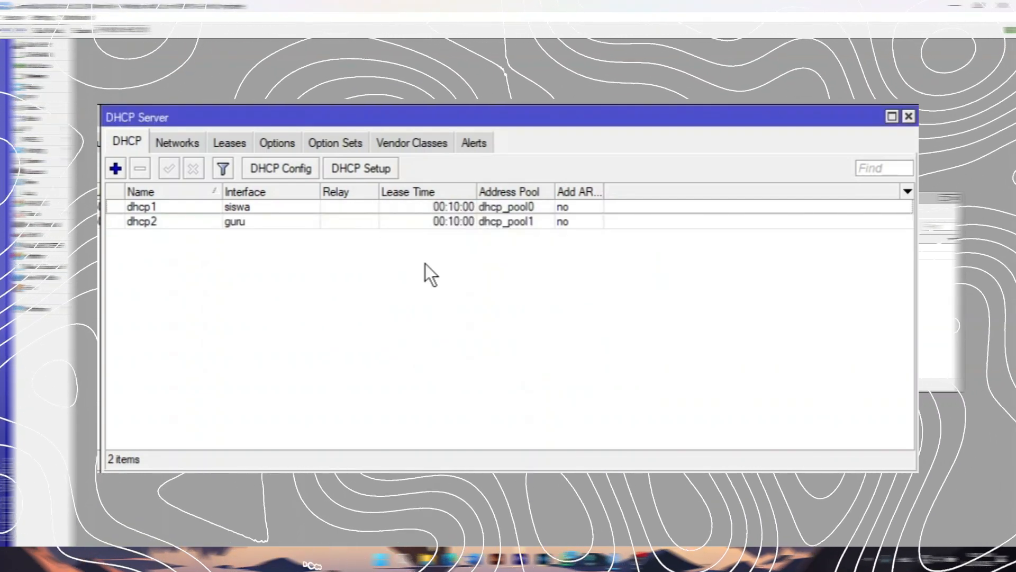
Start DHCP Setup on wlan1, accepting 192.168.20.0/24 and gateway 192.168.20.1.
{"action": "left_click", "coordinate": [373, 167]}
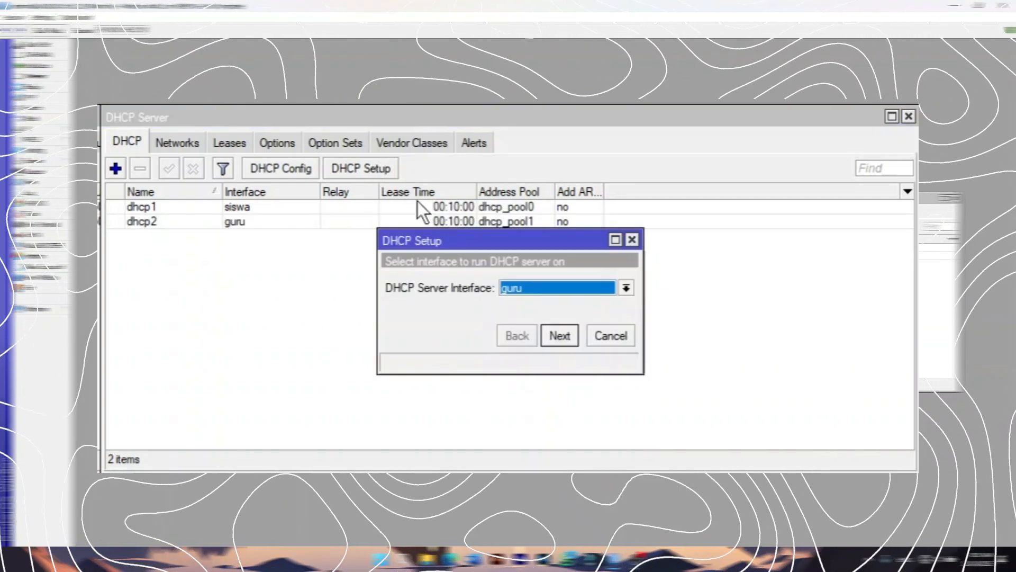
{"action": "left_click", "coordinate": [548, 287]}
{"action": "key", "text": "Escape"}
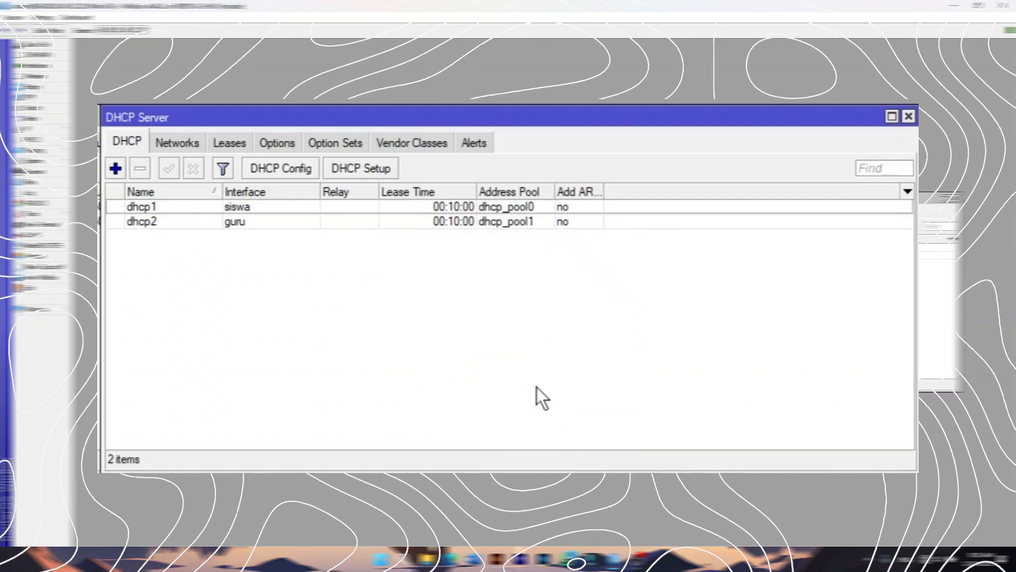
{"action": "left_click", "coordinate": [374, 168]}
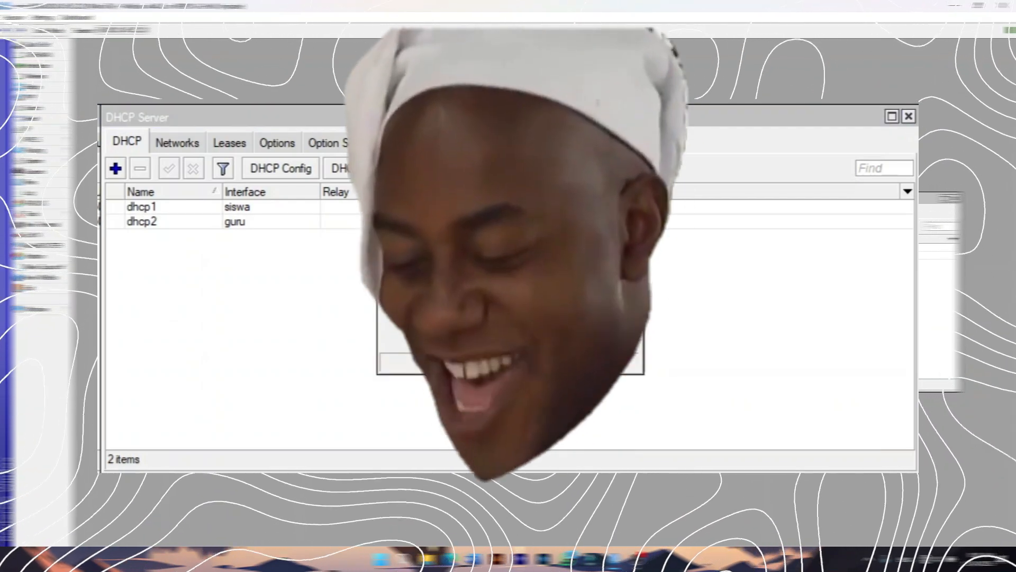
{"action": "left_click", "coordinate": [560, 335]}
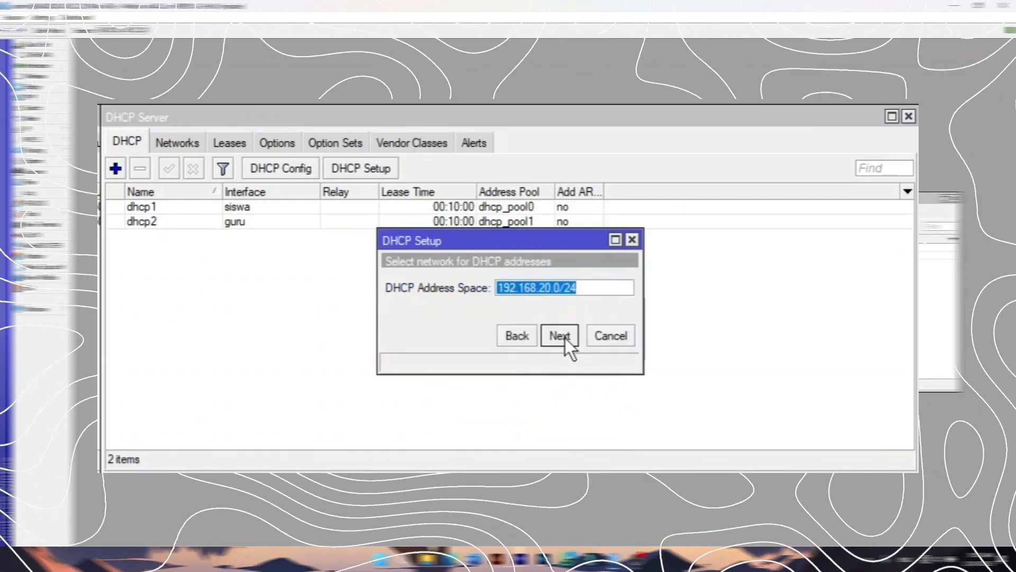
{"action": "left_click", "coordinate": [560, 336]}
{"action": "left_click", "coordinate": [565, 338]}
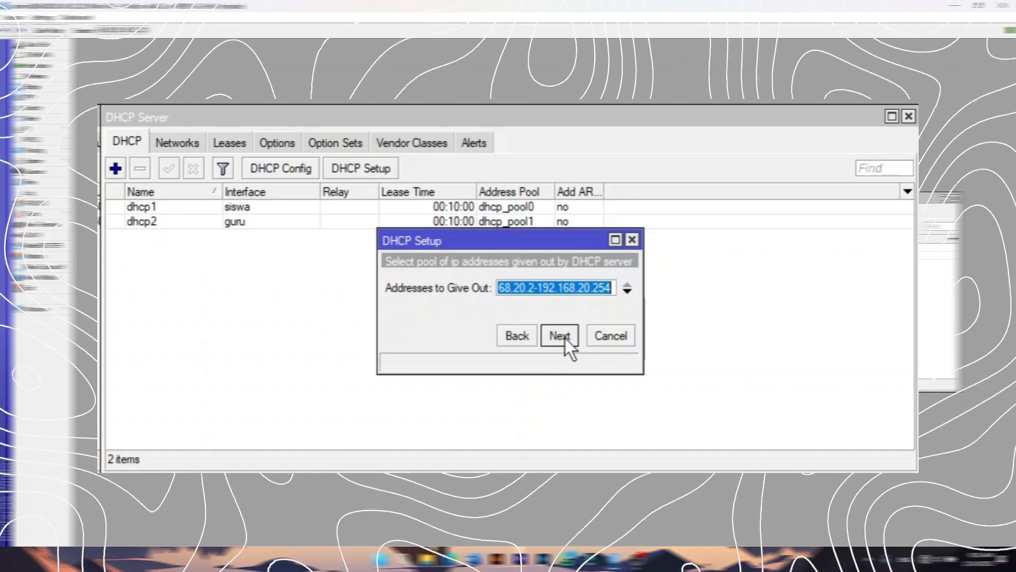
Set the wlan1 pool to 192.168.20.10–192.168.20.100 and finish with default DNS and lease.
{"action": "left_click", "coordinate": [614, 289]}
{"action": "key", "text": "BackSpace"}
{"action": "key", "text": "BackSpace"}
{"action": "key", "text": "BackSpace"}
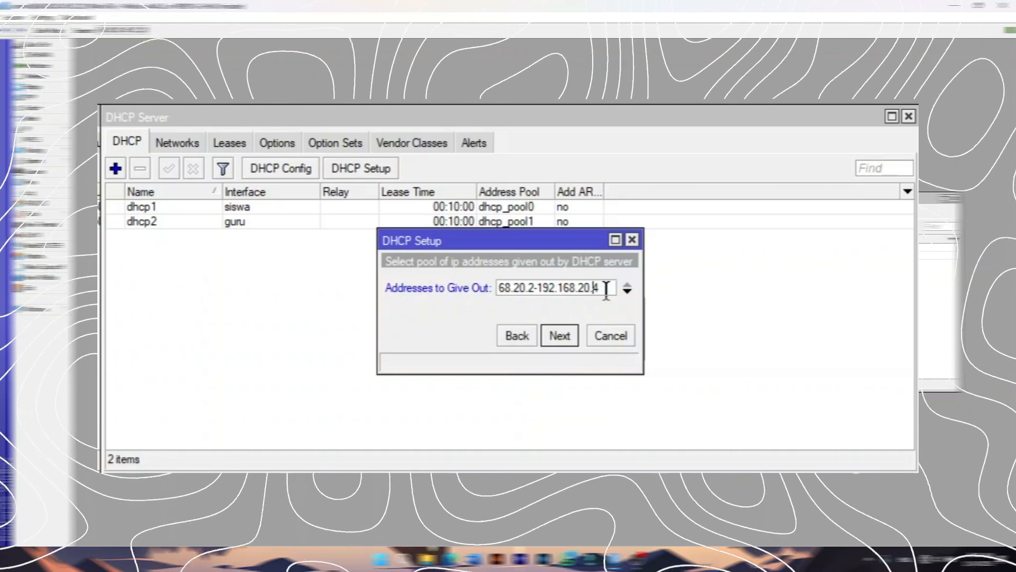
{"action": "type", "text": "100"}
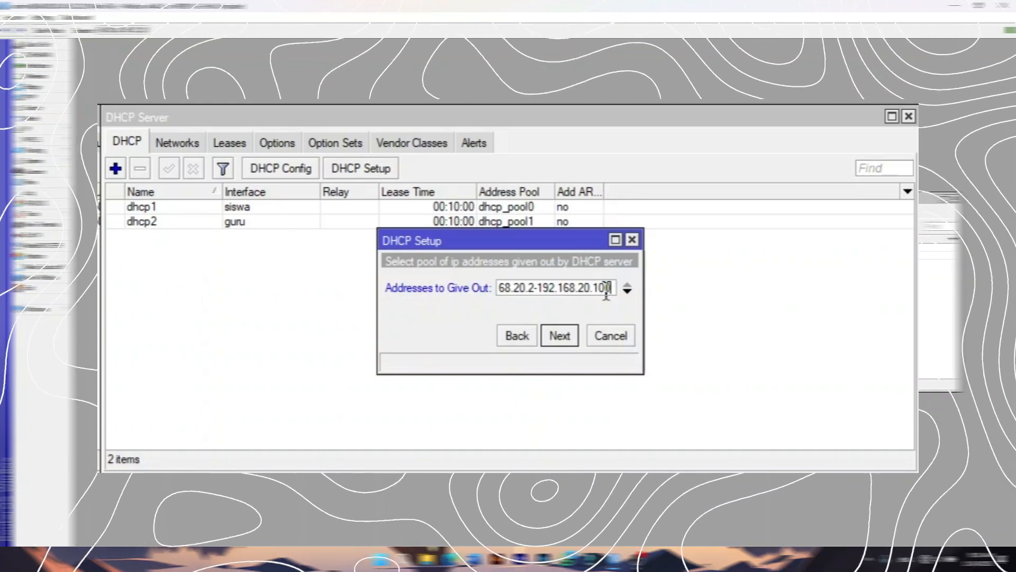
{"action": "left_click", "coordinate": [534, 289]}
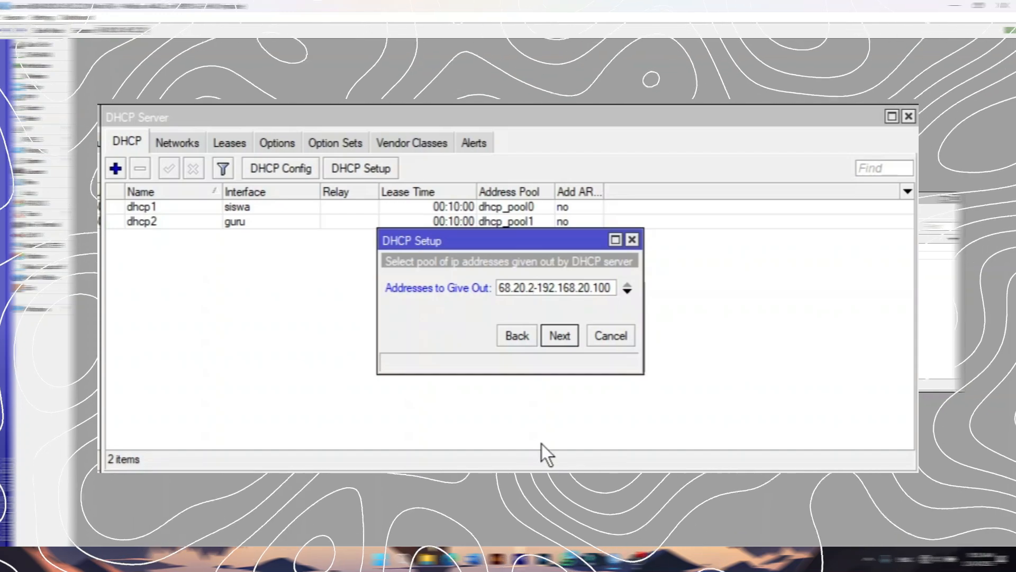
{"action": "key", "text": "BackSpace"}
{"action": "type", "text": "10"}
{"action": "key", "text": "Return"}
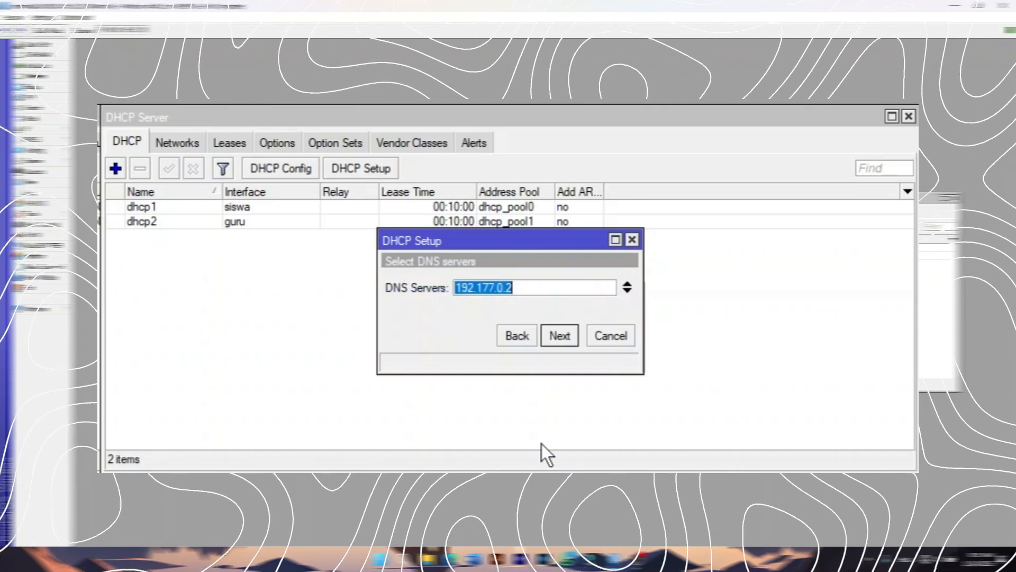
{"action": "key", "text": "Return"}
{"action": "key", "text": "Return"}
{"action": "key", "text": "Return"}
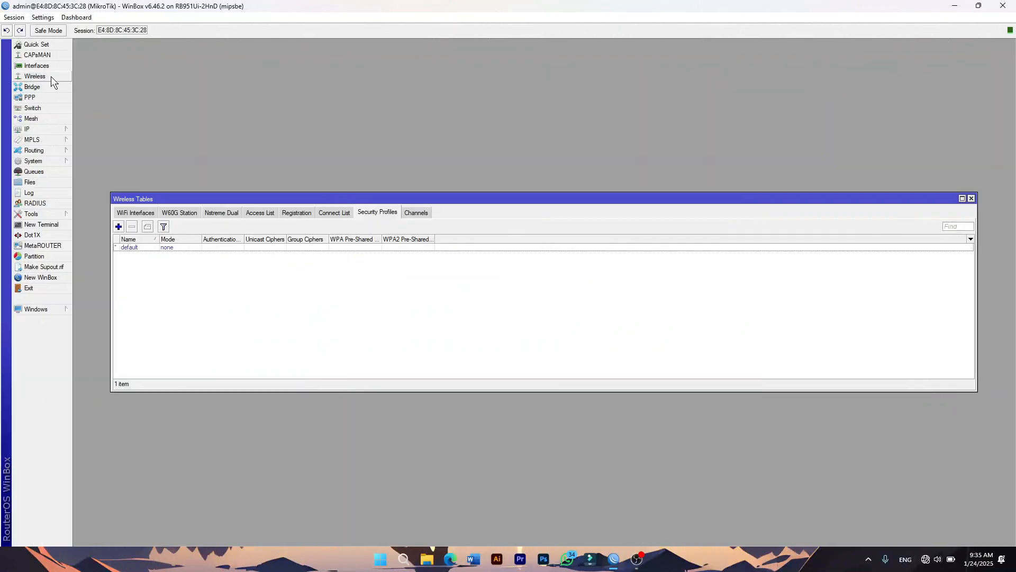
Enable wlan1 and set its wireless mode to ap bridge.
{"action": "left_click", "coordinate": [135, 213]}
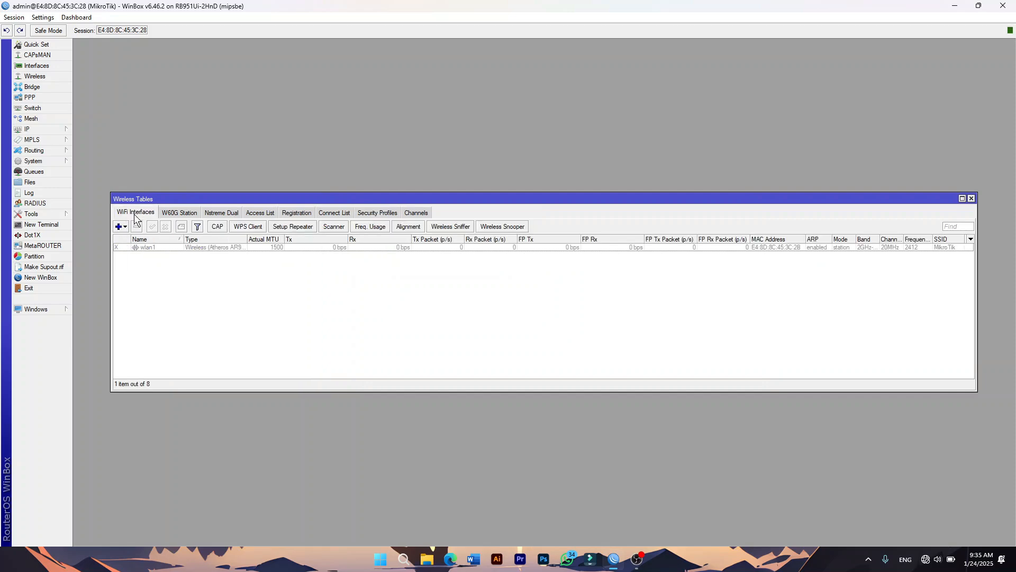
{"action": "left_click", "coordinate": [153, 247]}
{"action": "left_click", "coordinate": [151, 227]}
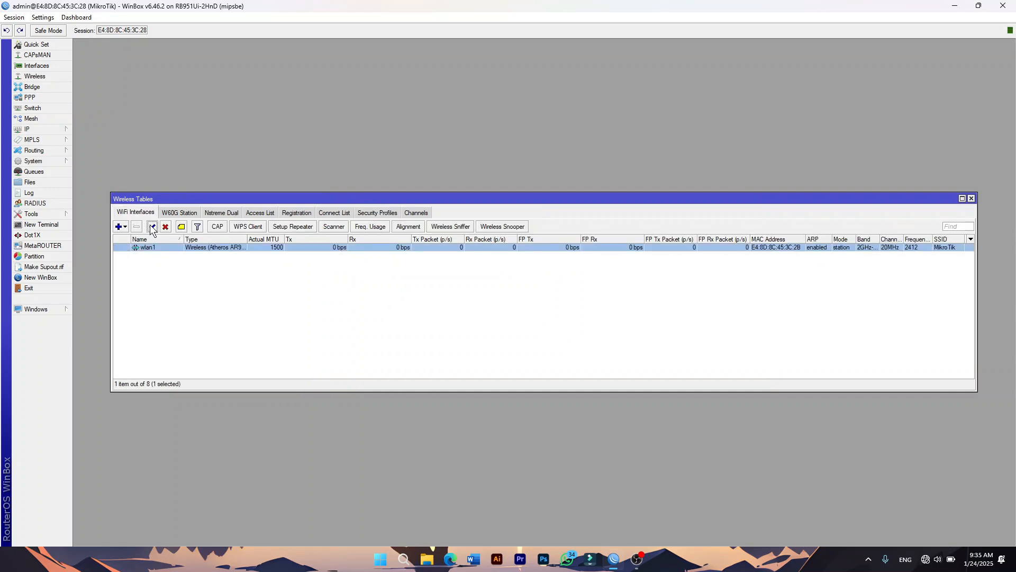
{"action": "double_click", "coordinate": [199, 247]}
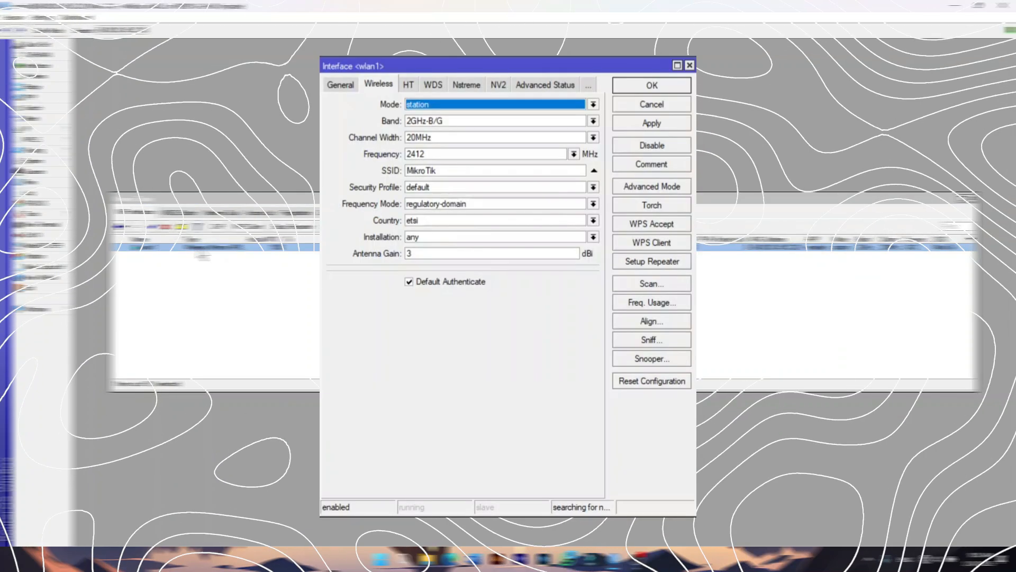
{"action": "left_click", "coordinate": [494, 104]}
{"action": "left_click", "coordinate": [452, 126]}
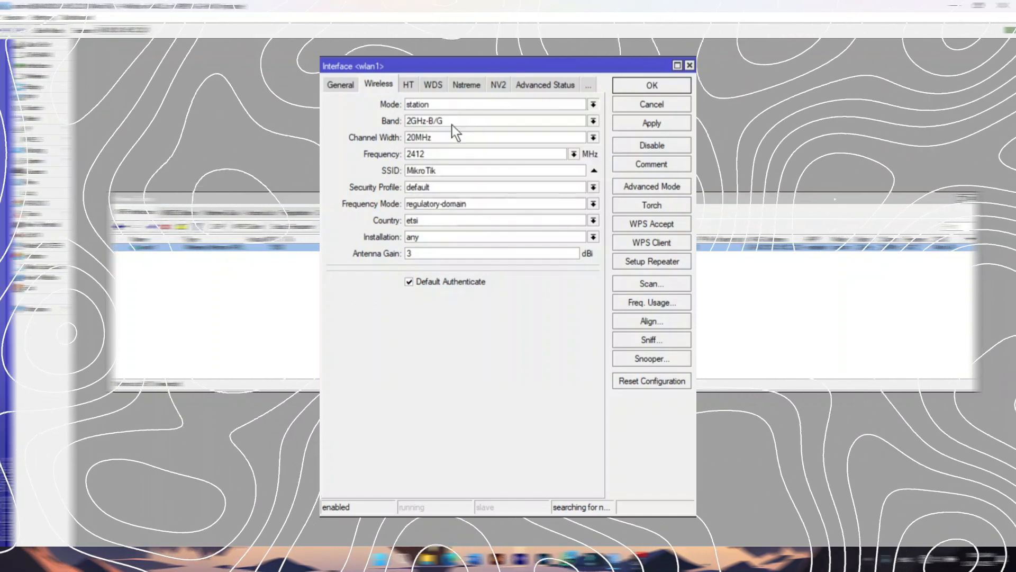
Change the SSID to UKK_Tes, set WPS Mode to disabled, and save wlan1.
{"action": "double_click", "coordinate": [447, 170]}
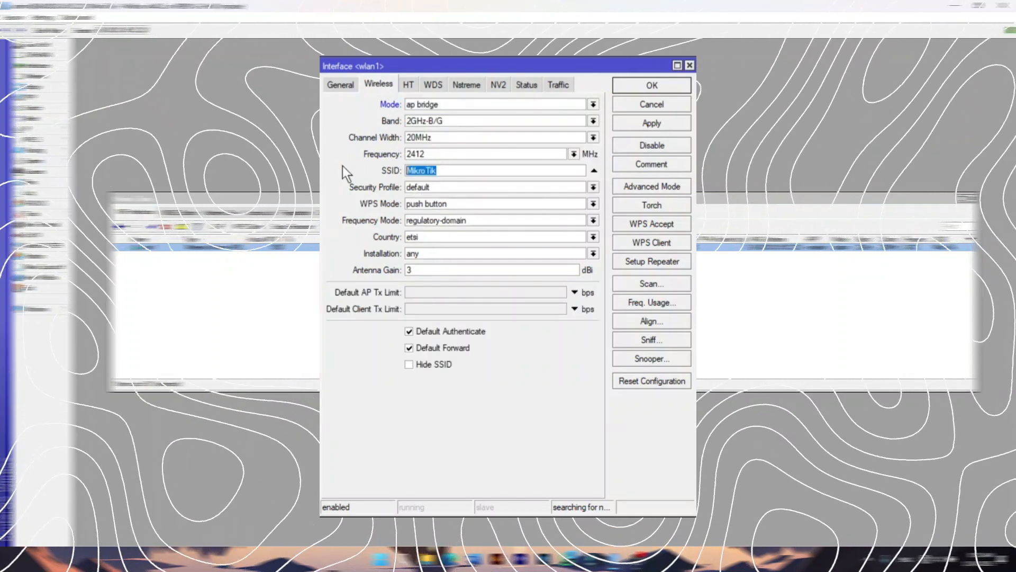
{"action": "type", "text": "UKK"}
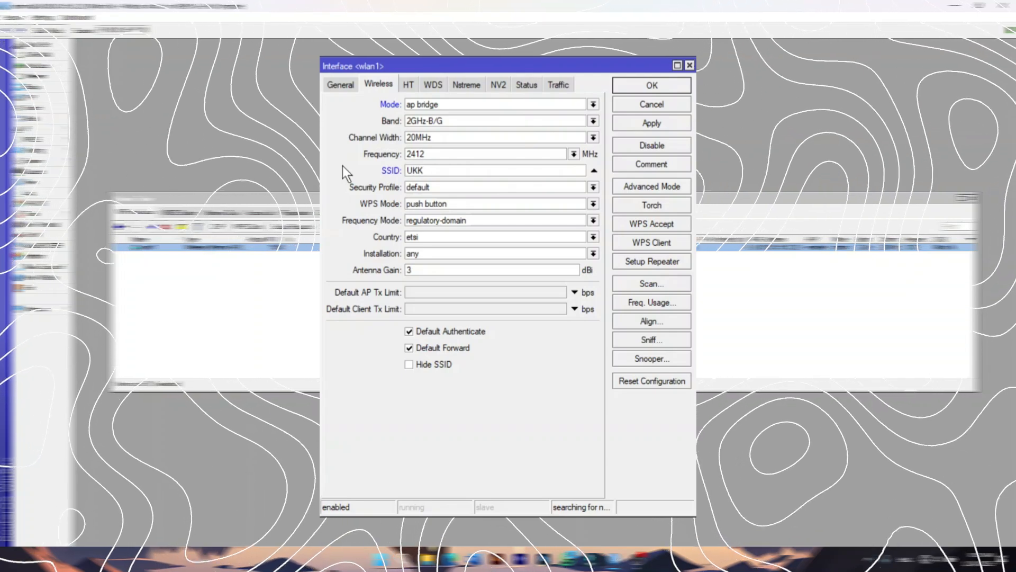
{"action": "type", "text": "_Tes"}
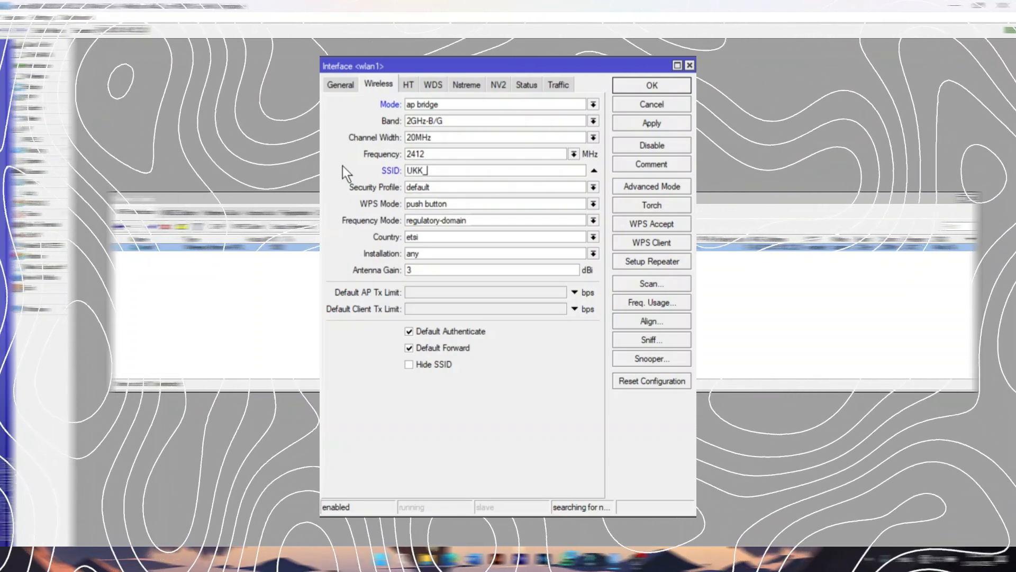
{"action": "left_click", "coordinate": [436, 203]}
{"action": "left_click", "coordinate": [434, 204]}
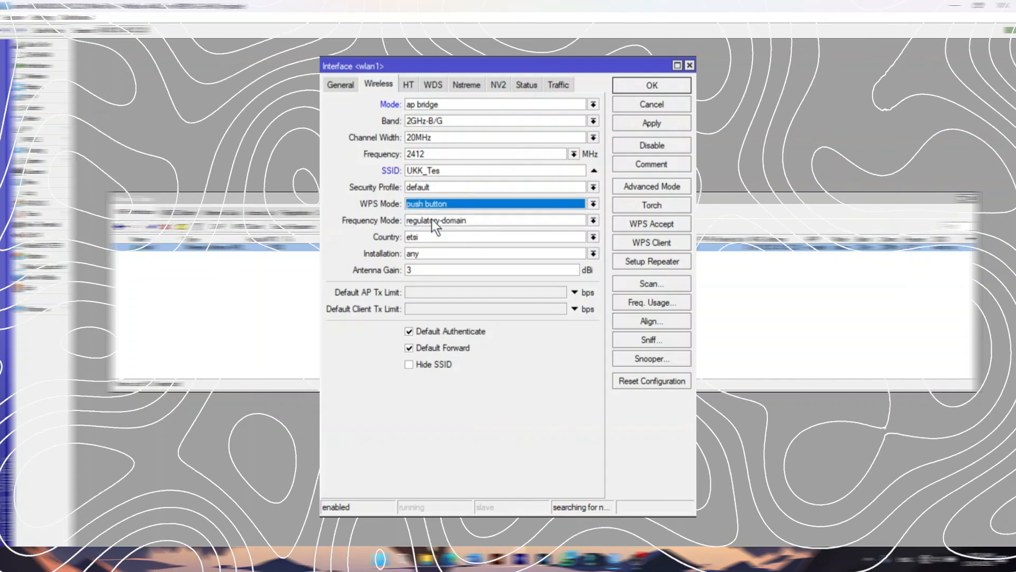
{"action": "left_click", "coordinate": [444, 204]}
{"action": "left_click", "coordinate": [442, 215]}
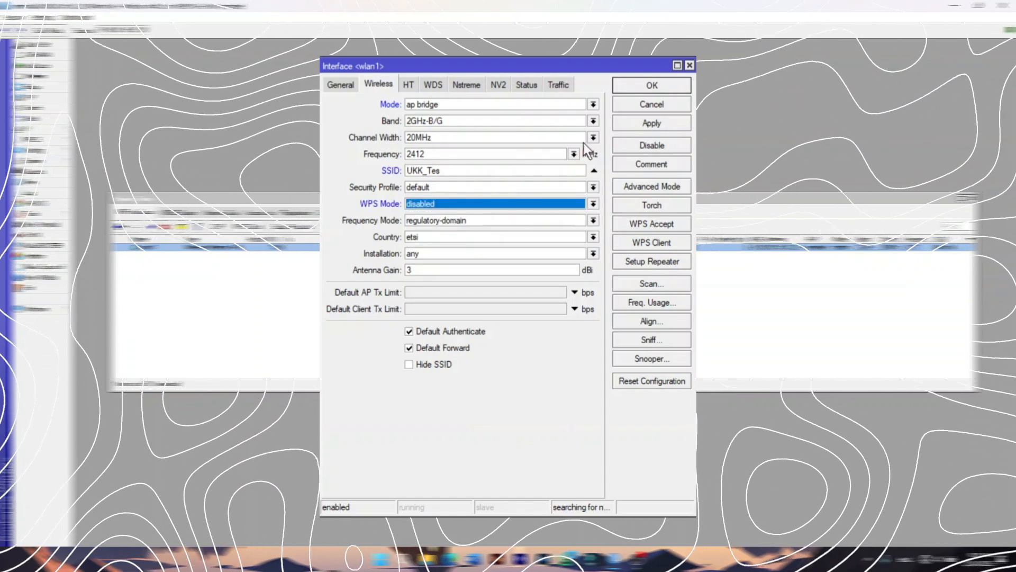
{"action": "left_click", "coordinate": [668, 83]}
Create security profile profile1 using dynamic keys with WPA PSK and WPA2 PSK.
{"action": "left_click", "coordinate": [373, 213]}
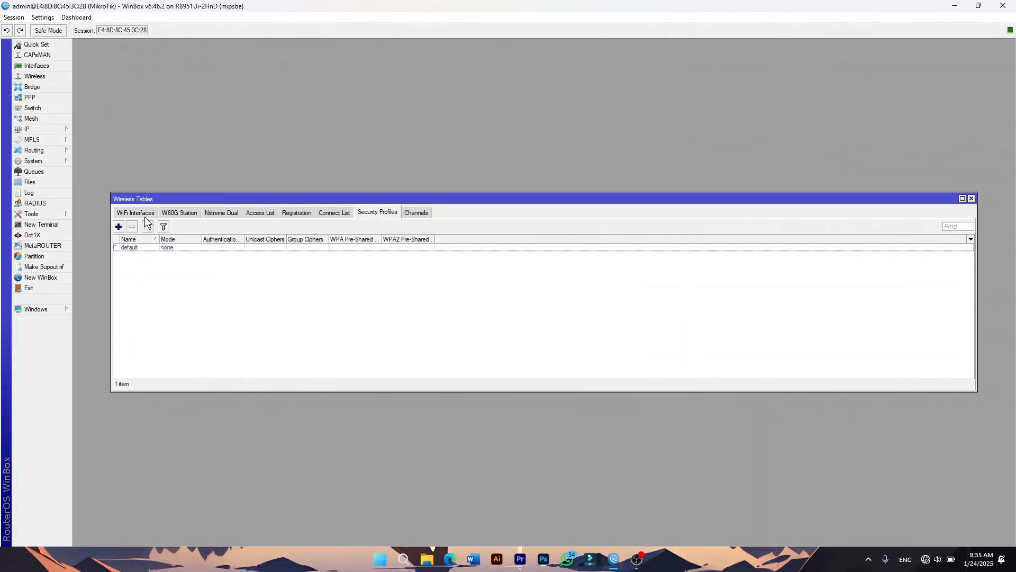
{"action": "left_click", "coordinate": [118, 228]}
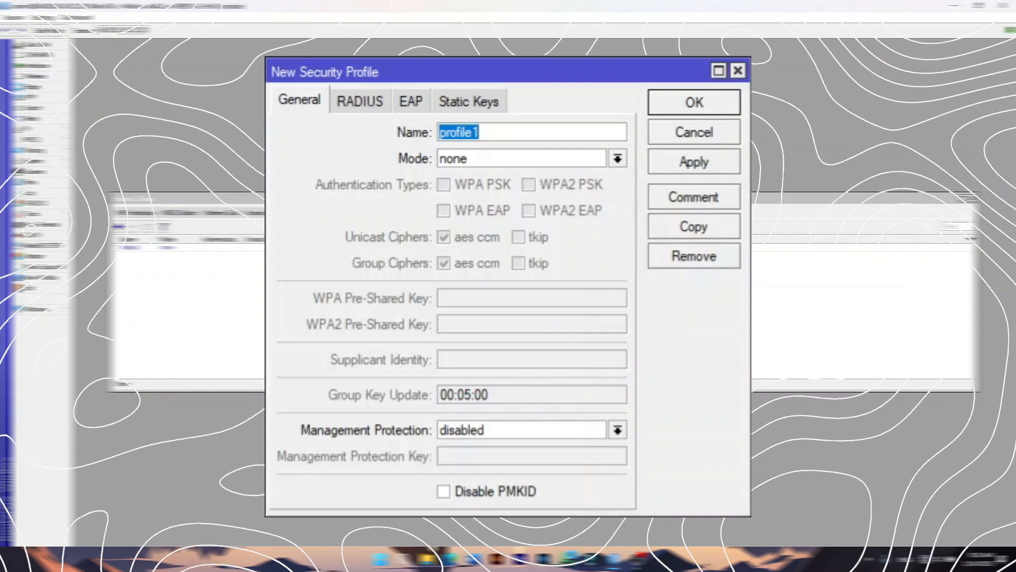
{"action": "left_click", "coordinate": [479, 159]}
{"action": "left_click", "coordinate": [482, 175]}
{"action": "left_click", "coordinate": [480, 183]}
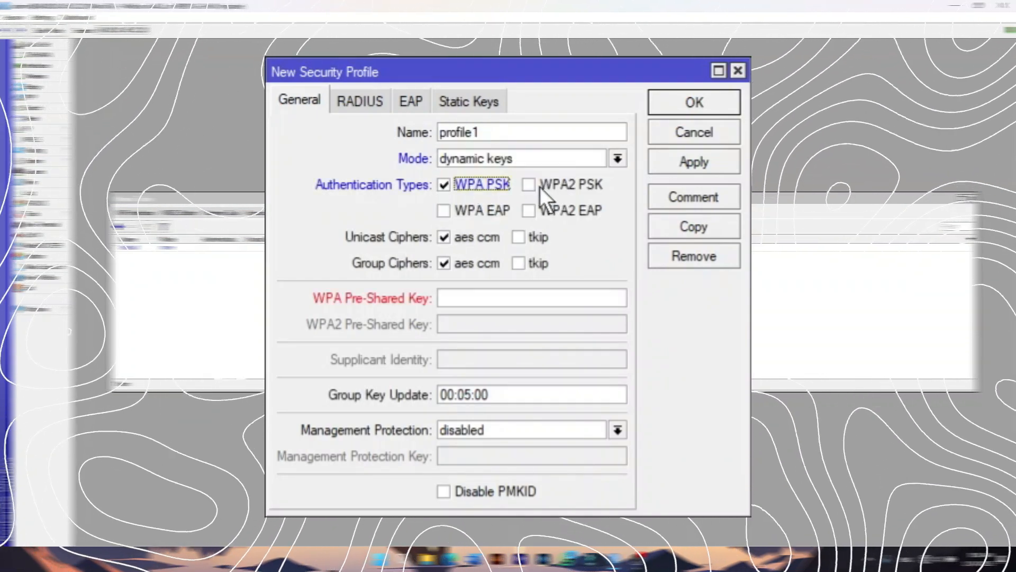
{"action": "left_click", "coordinate": [551, 186]}
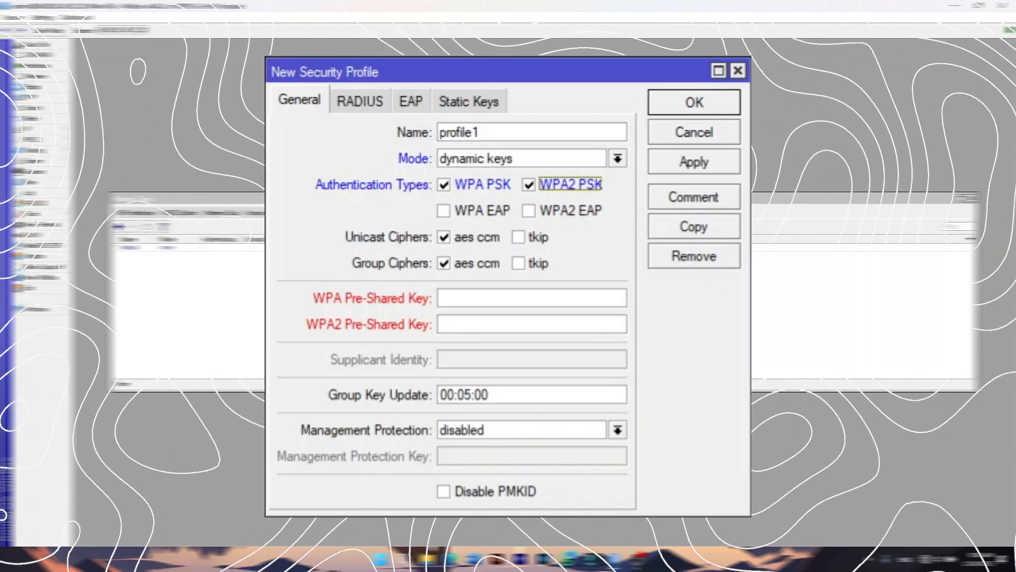
Enter the matching WPA and WPA2 pre-shared keys and save profile1.
{"action": "left_click", "coordinate": [495, 298]}
{"action": "type", "text": "12"}
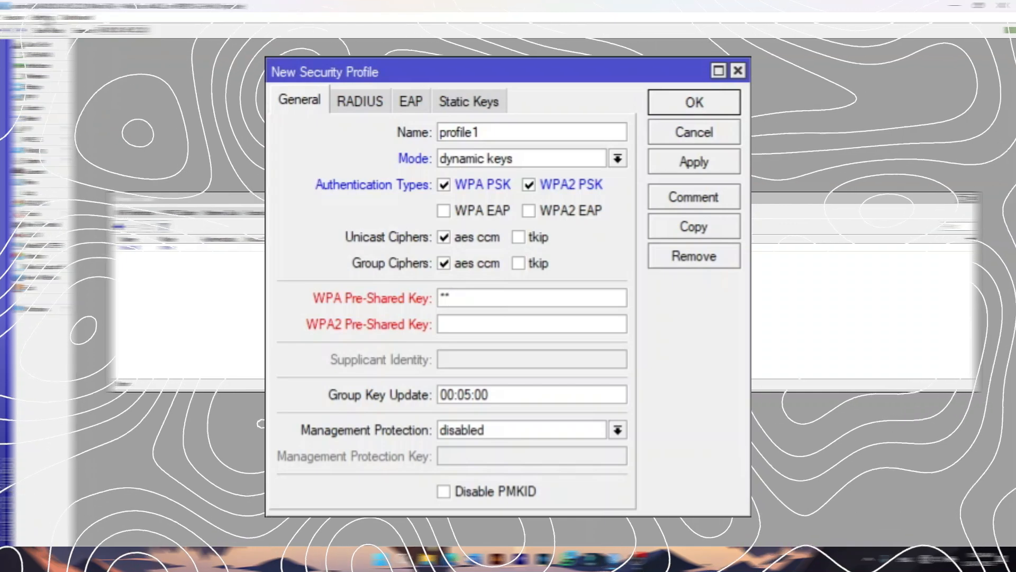
{"action": "left_click", "coordinate": [70, 42]}
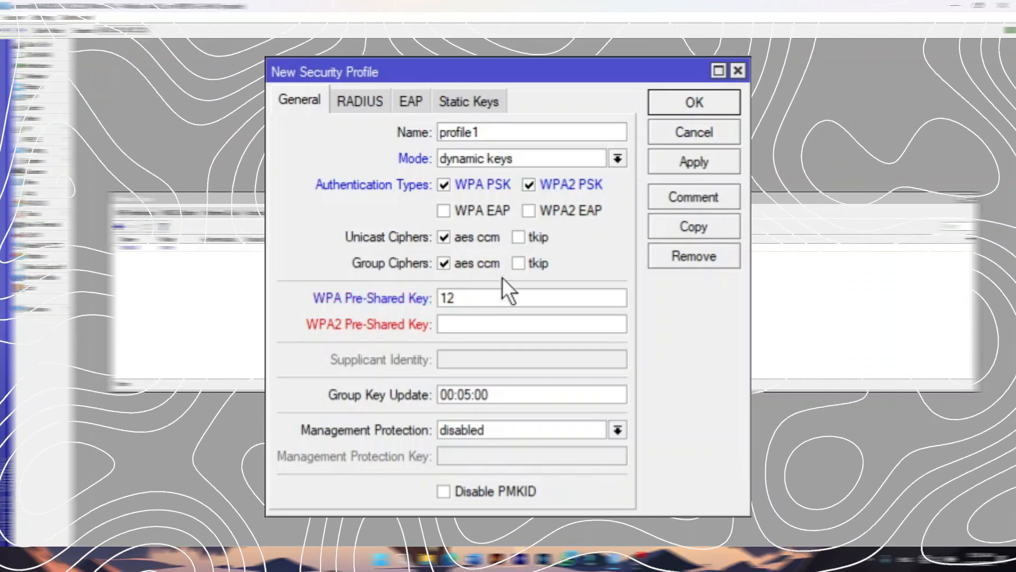
{"action": "type", "text": "3456"}
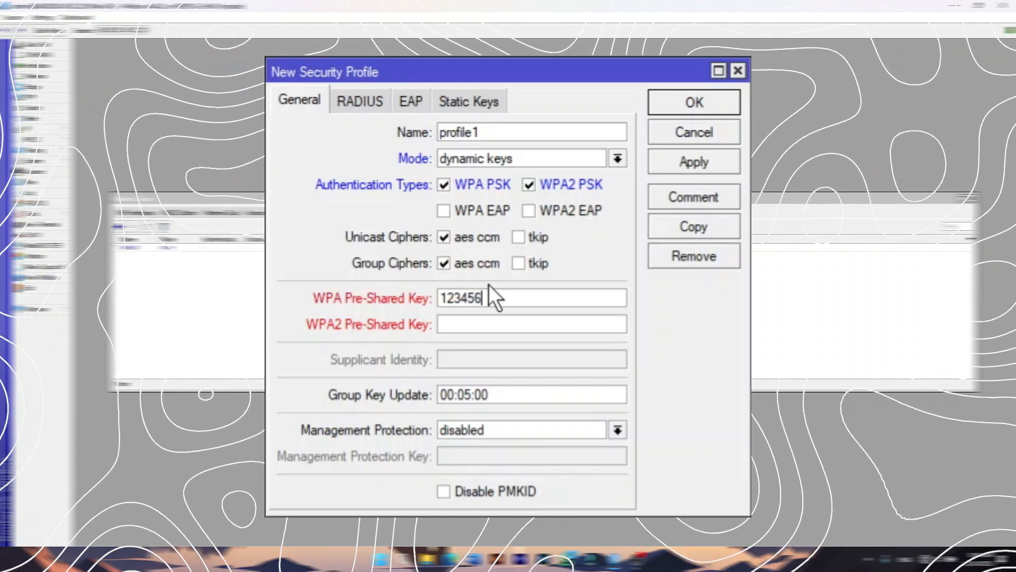
{"action": "type", "text": "78"}
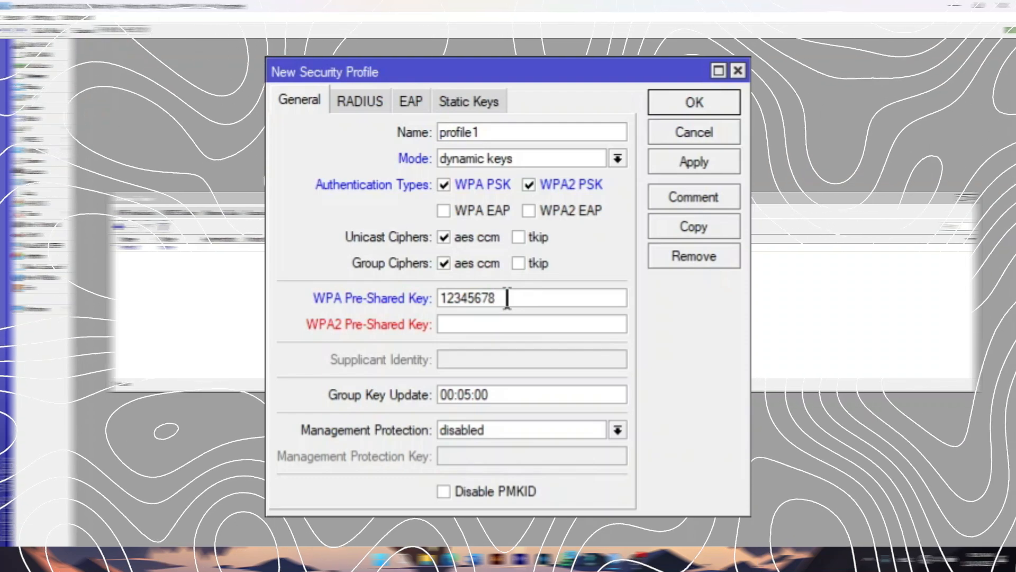
{"action": "left_click", "coordinate": [485, 324]}
{"action": "type", "text": "12345"}
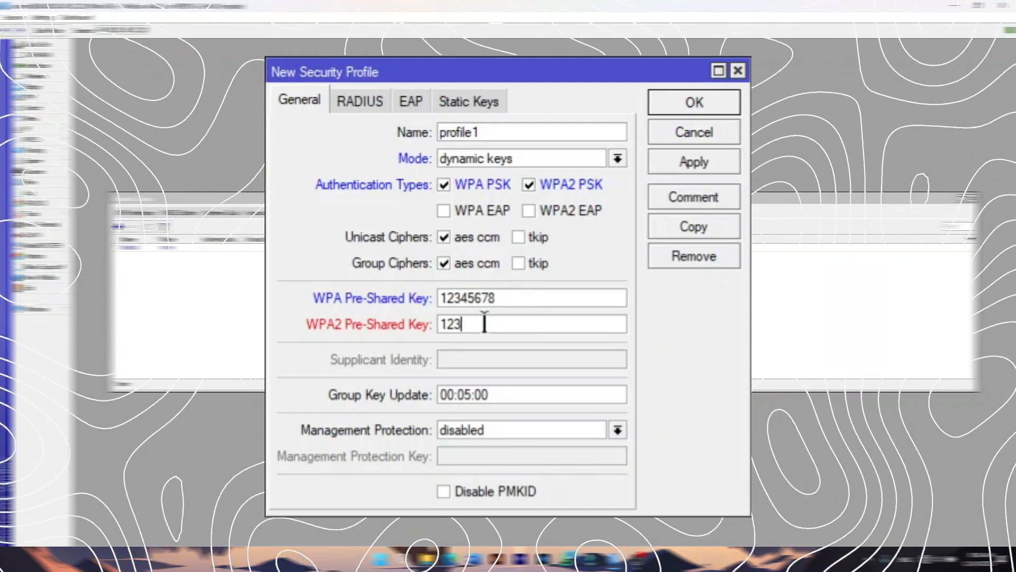
{"action": "type", "text": "678"}
{"action": "key", "text": "Return"}
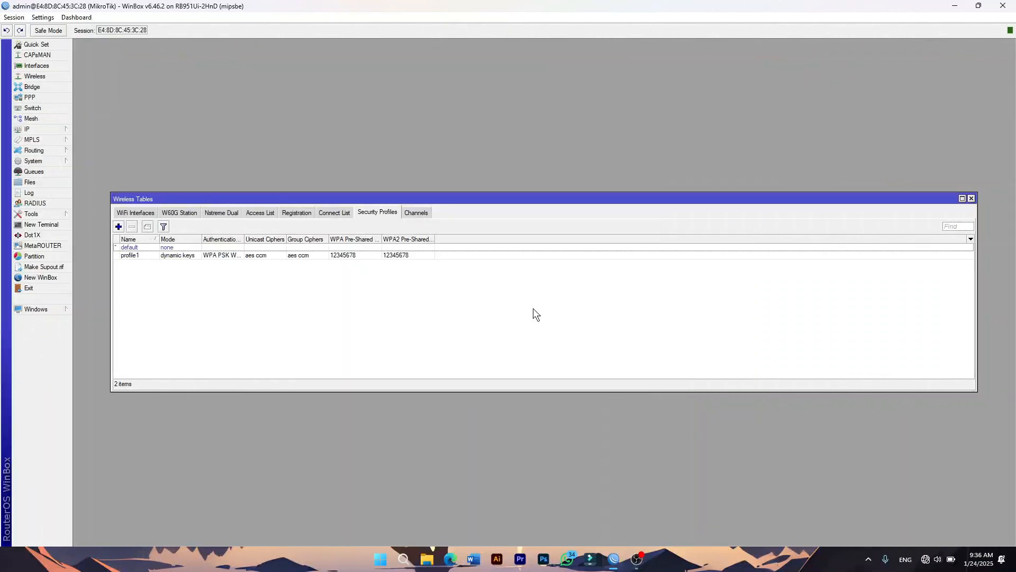
Assign security profile profile1 to wlan1, then apply and save the interface settings.
{"action": "left_click", "coordinate": [126, 214]}
{"action": "double_click", "coordinate": [208, 247]}
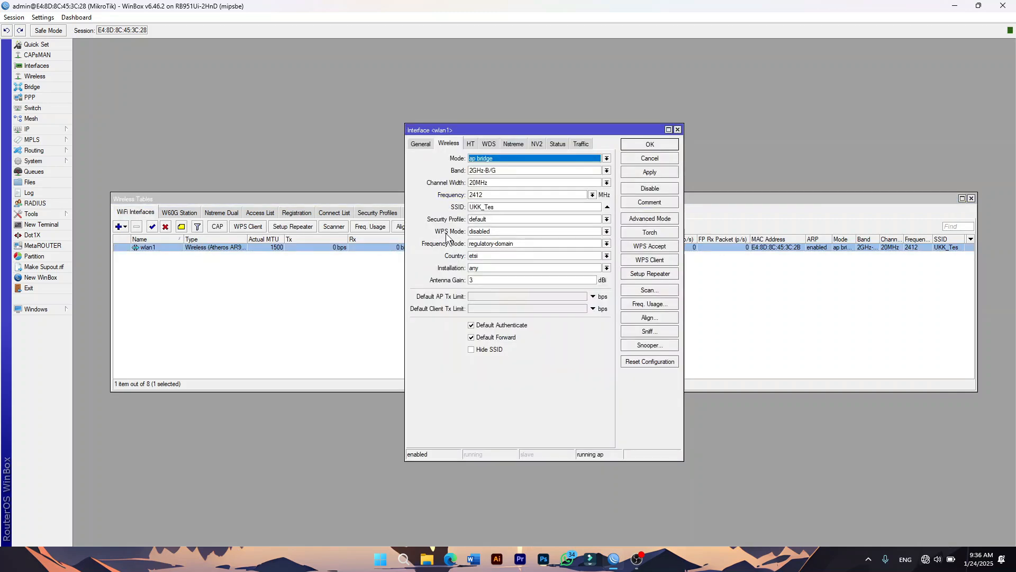
{"action": "left_click", "coordinate": [482, 224]}
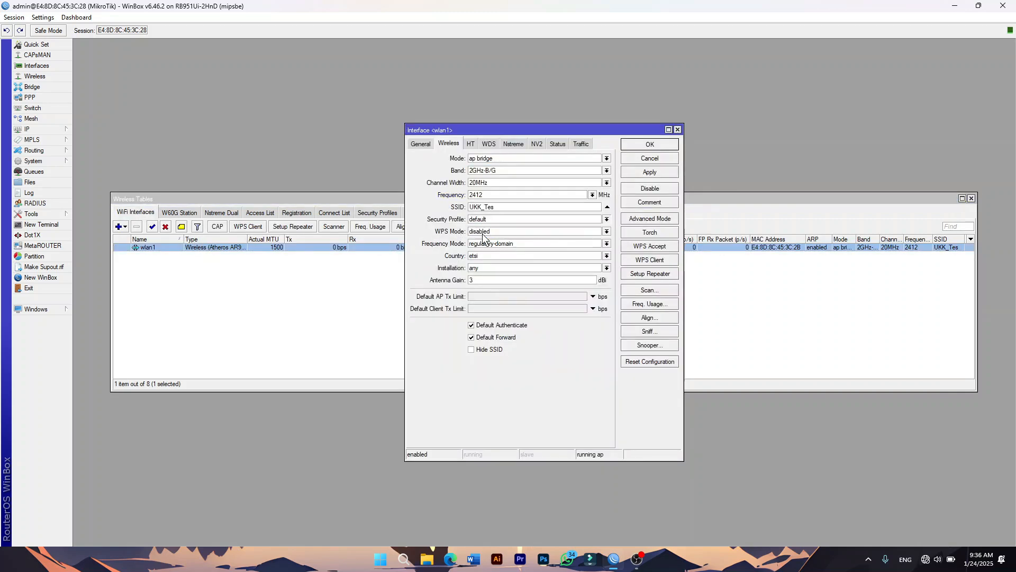
{"action": "left_click", "coordinate": [482, 234]}
{"action": "left_click", "coordinate": [659, 173]}
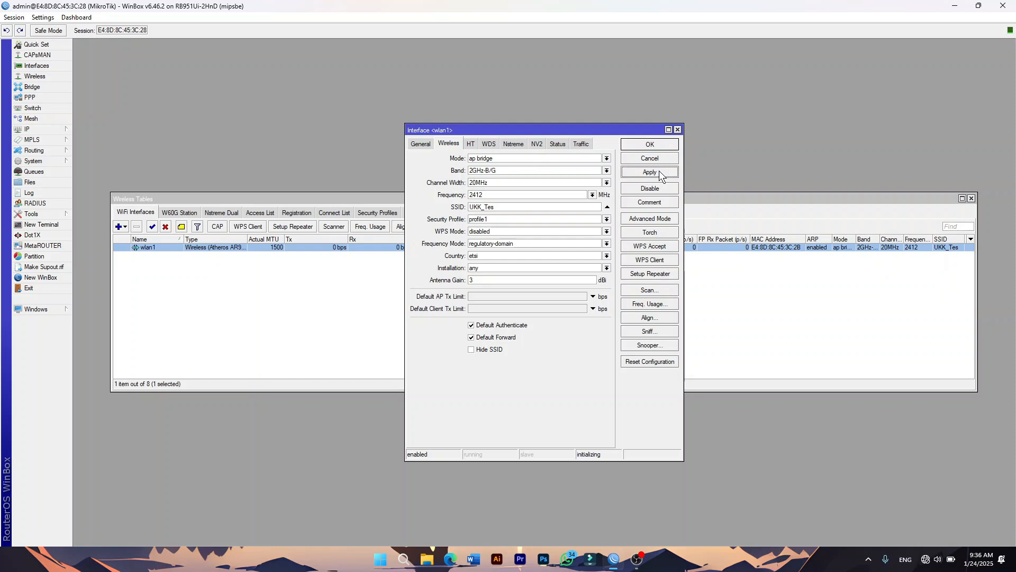
{"action": "left_click", "coordinate": [651, 144]}
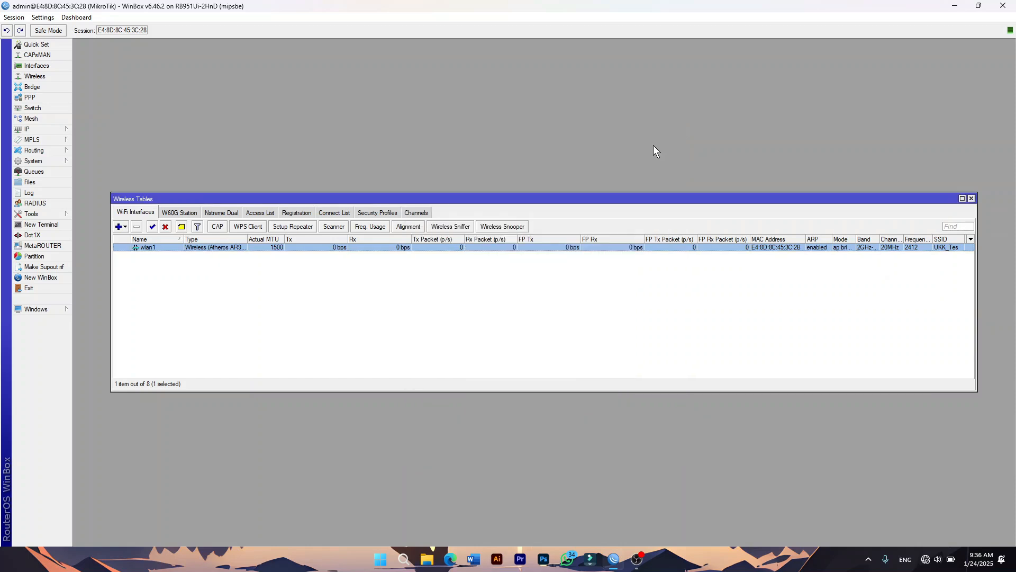
Start Hotspot Setup from IP > Hotspot on wlan1, then abandon this first attempt.
{"action": "left_click", "coordinate": [43, 130]}
{"action": "left_click", "coordinate": [98, 227]}
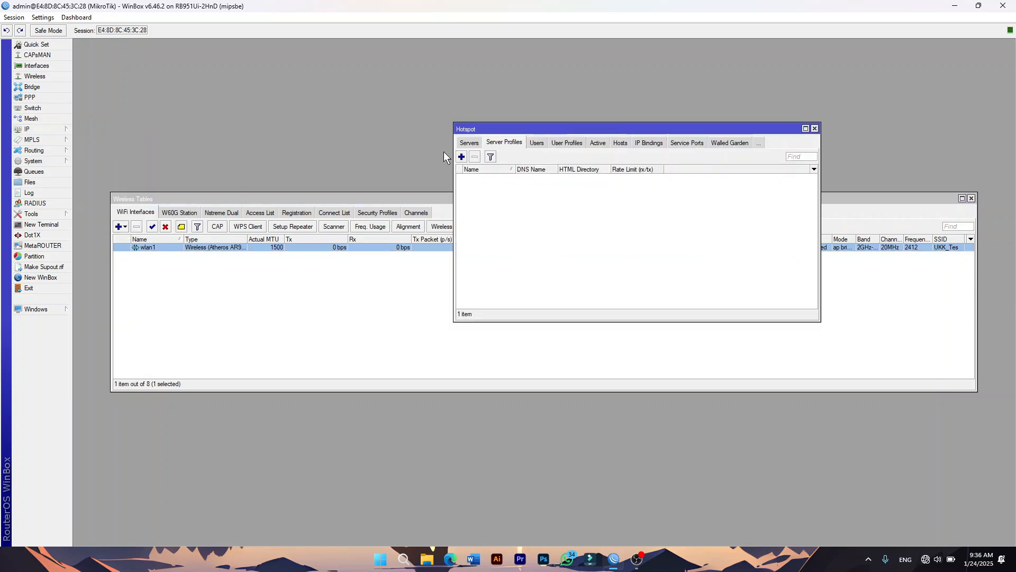
{"action": "left_click", "coordinate": [469, 143]}
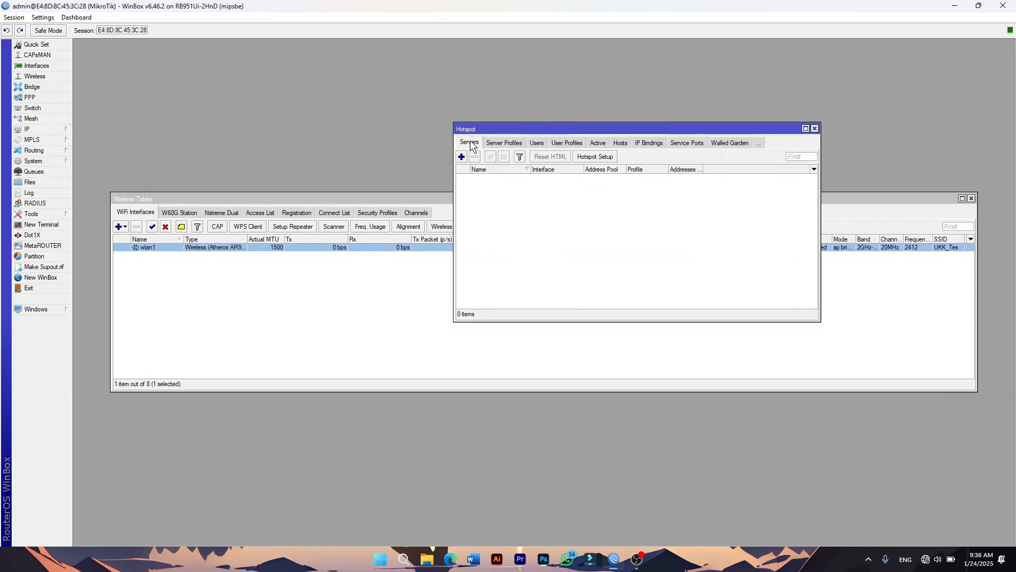
{"action": "left_click", "coordinate": [601, 157]}
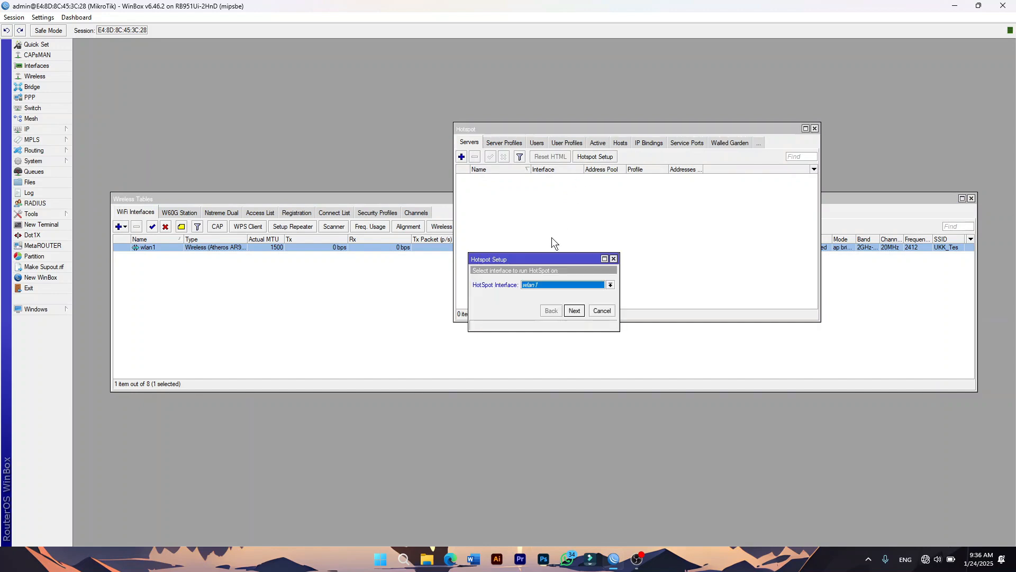
{"action": "left_click", "coordinate": [576, 311]}
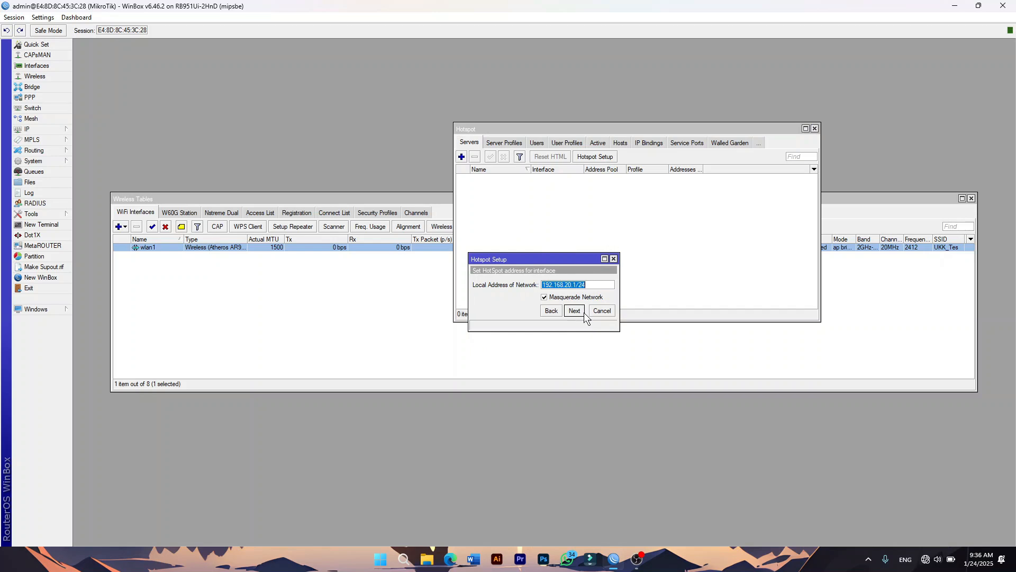
{"action": "left_click", "coordinate": [576, 311]}
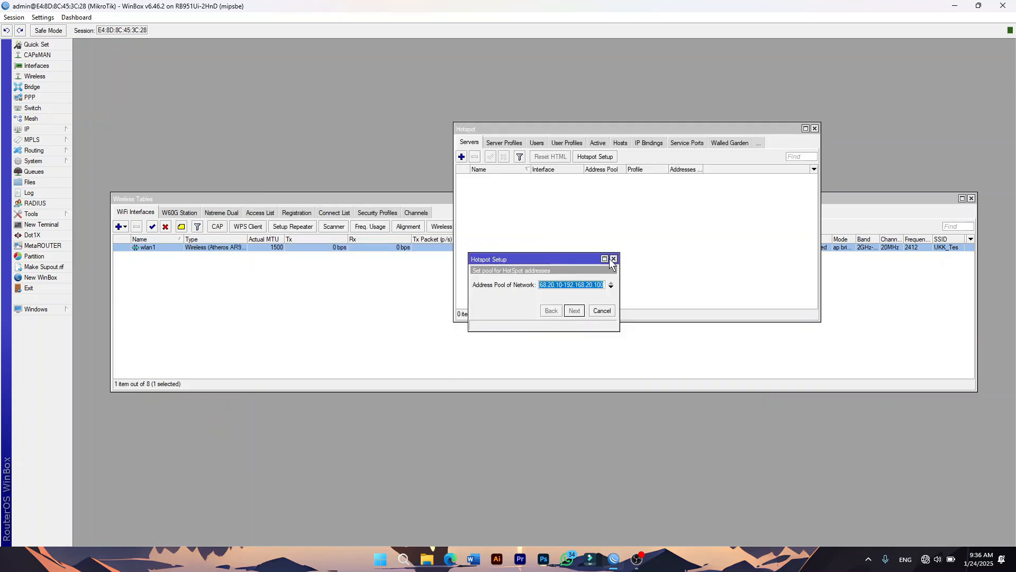
{"action": "left_click", "coordinate": [614, 259]}
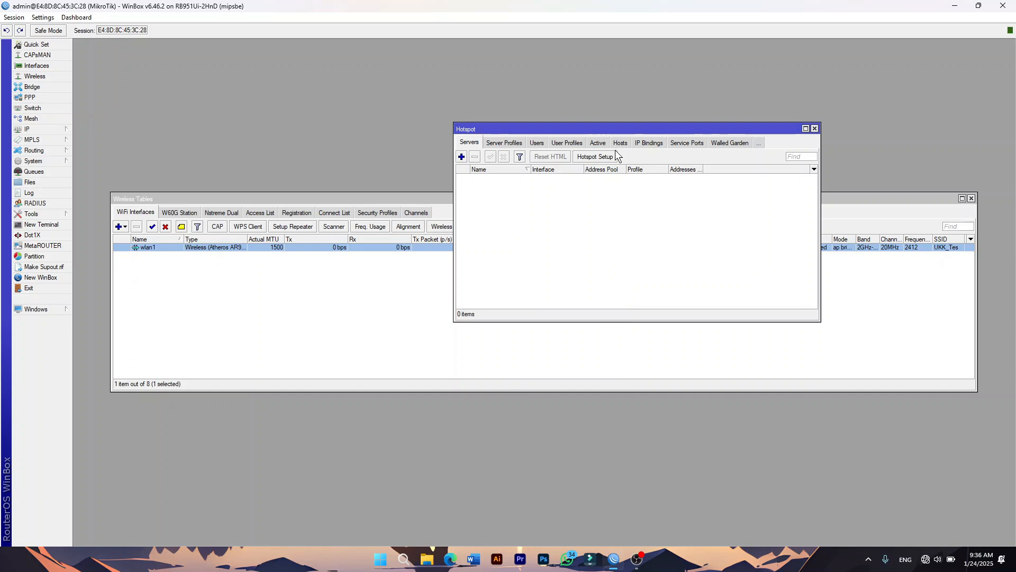
Rerun Hotspot Setup: wlan1, 192.168.20.1/24 with masquerade, pool 192.168.20.10-192.168.20.100, no certificate.
{"action": "left_click", "coordinate": [602, 158]}
{"action": "left_click", "coordinate": [575, 311]}
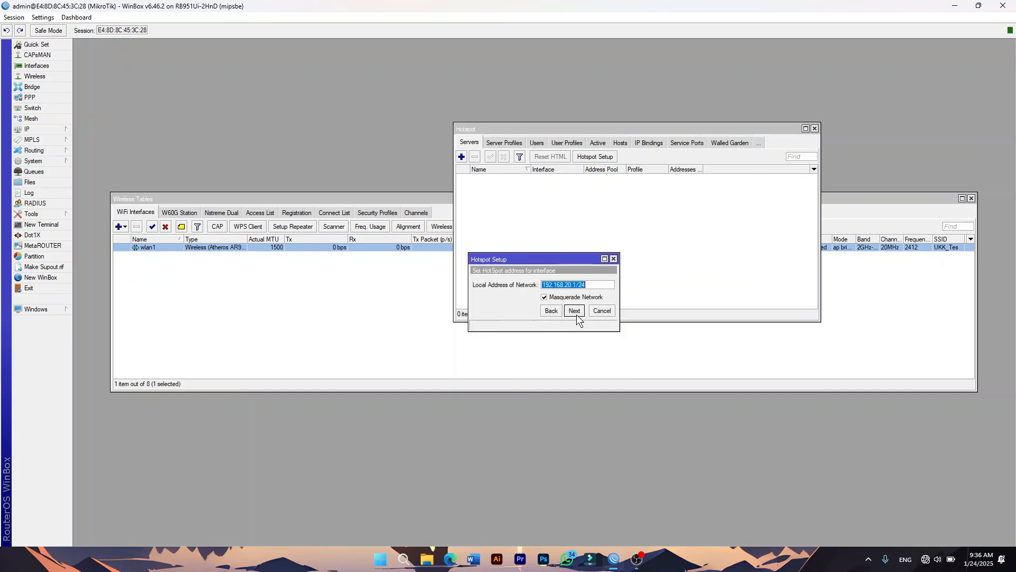
{"action": "left_click", "coordinate": [577, 315]}
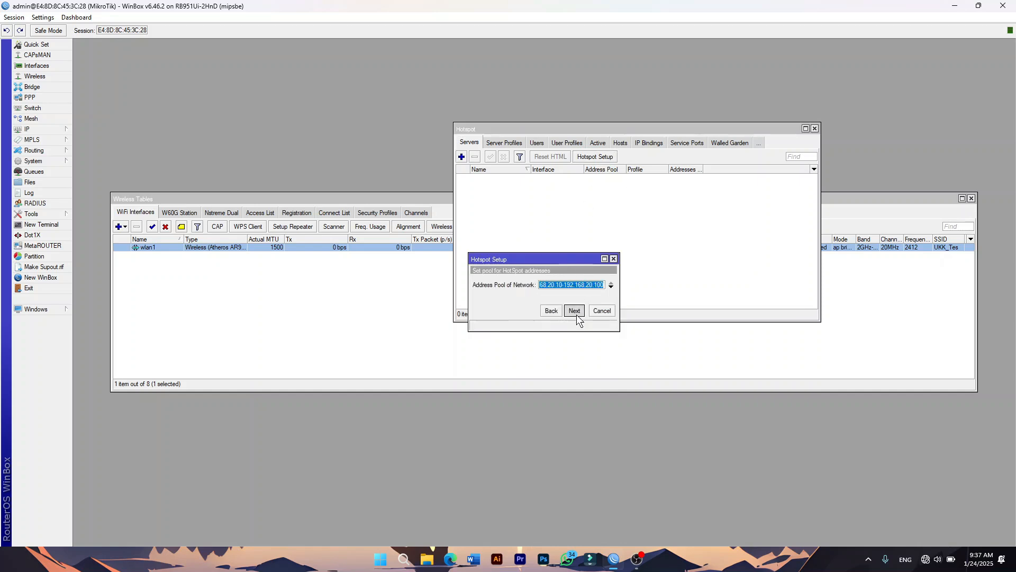
{"action": "left_click", "coordinate": [577, 314]}
{"action": "left_click", "coordinate": [577, 315]}
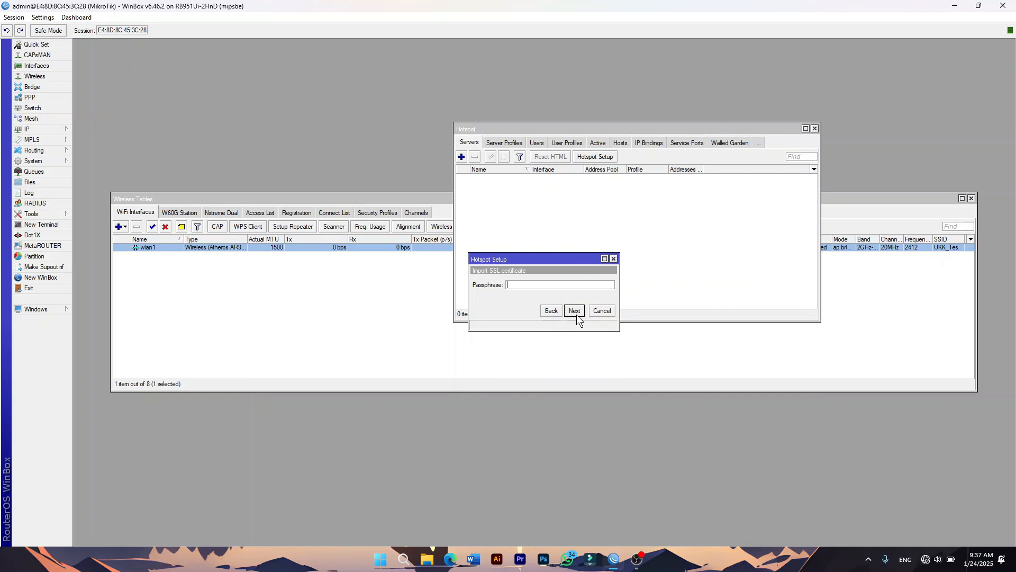
{"action": "left_click", "coordinate": [551, 313]}
{"action": "left_click", "coordinate": [557, 285]}
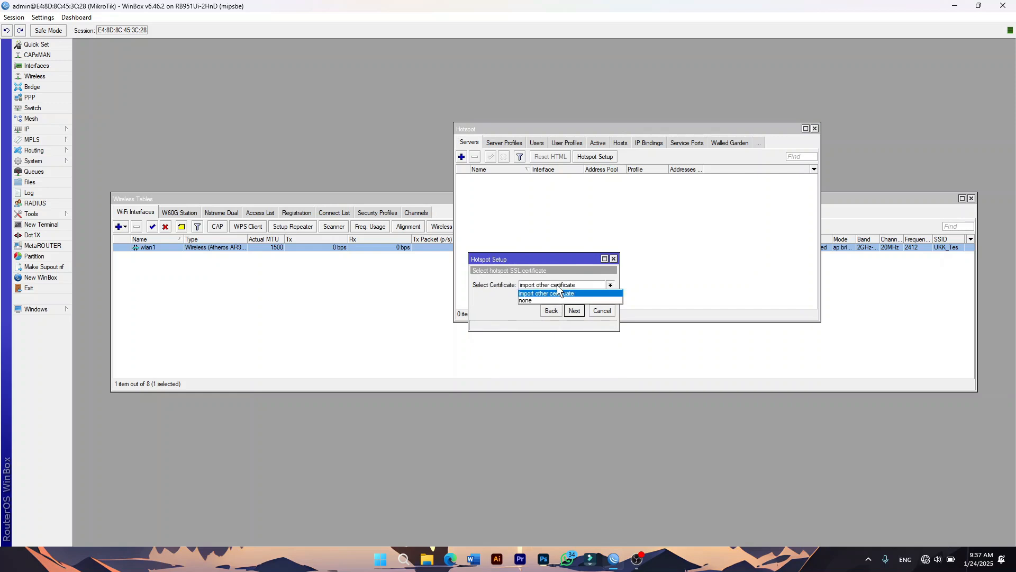
{"action": "left_click", "coordinate": [544, 299]}
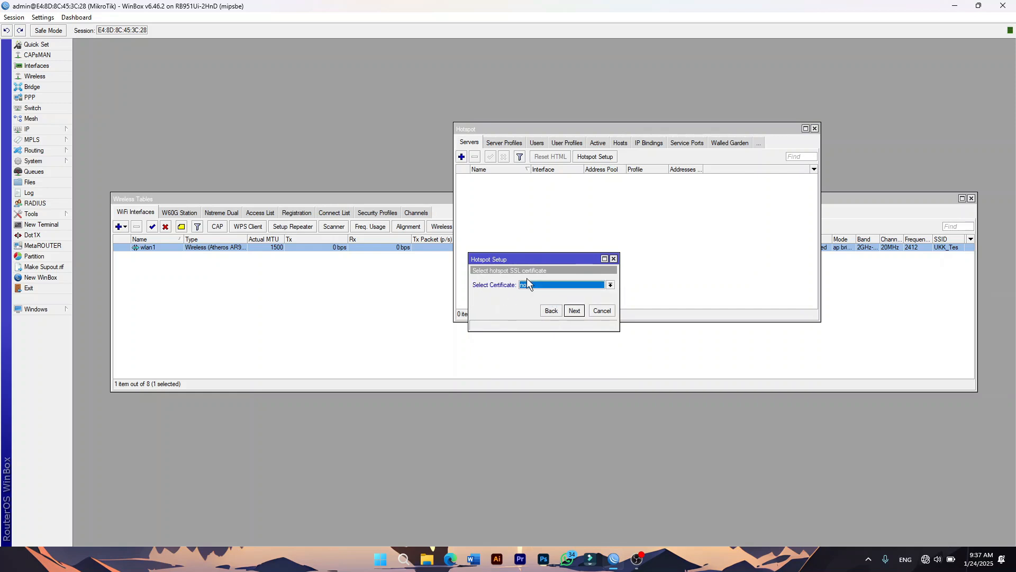
{"action": "left_click", "coordinate": [575, 311]}
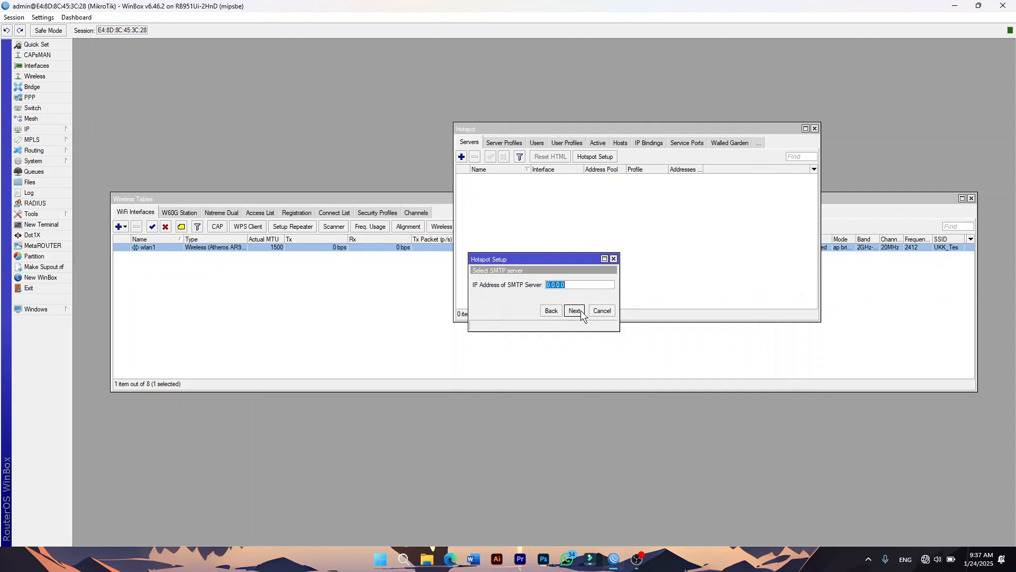
Keep SMTP 0.0.0.0, set DNS name portalsmk.sch.id and the local user password, then finish.
{"action": "left_click", "coordinate": [581, 310]}
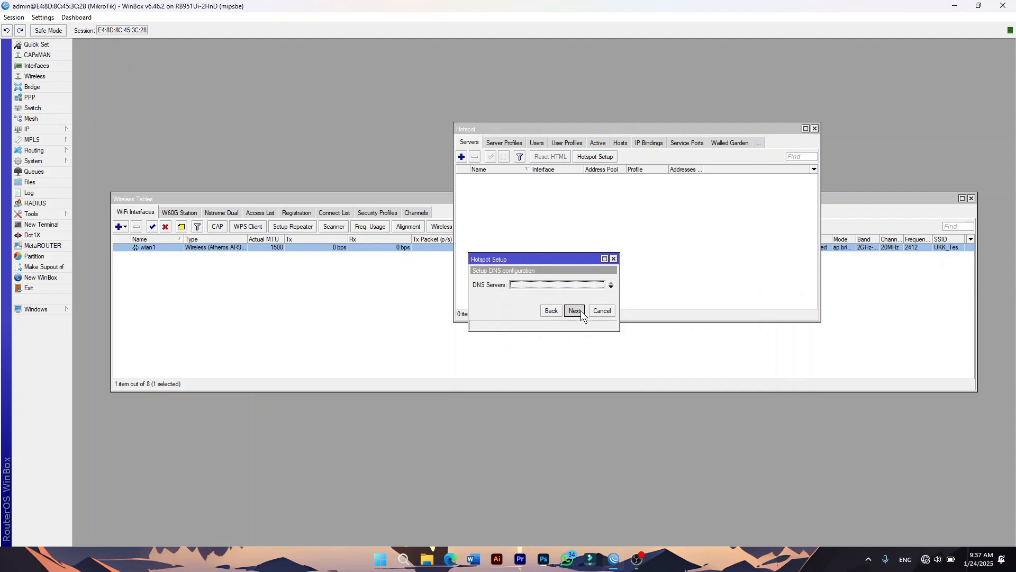
{"action": "type", "text": "portalsmk.sch.id"}
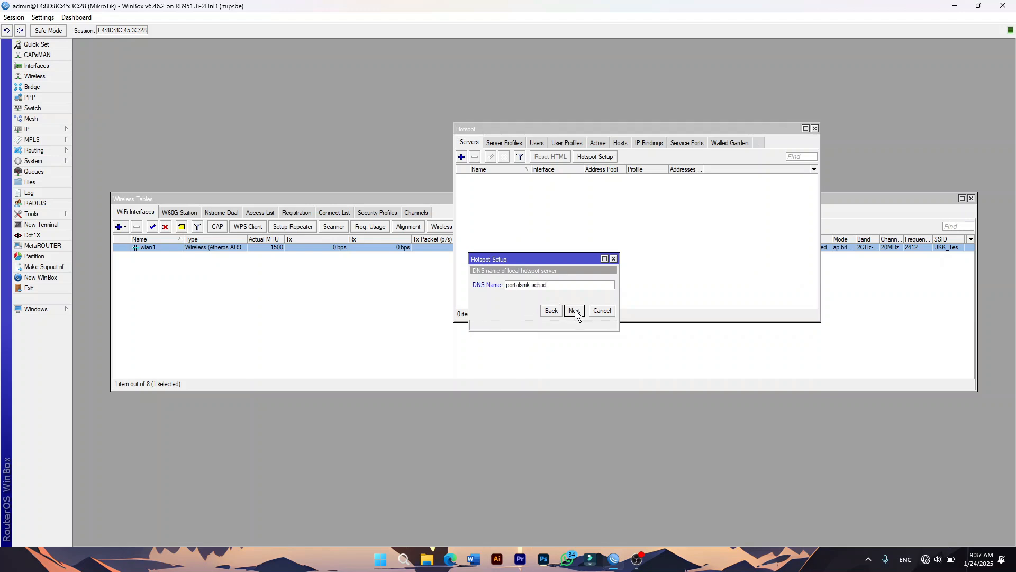
{"action": "left_click", "coordinate": [575, 310]}
{"action": "left_click", "coordinate": [558, 297]}
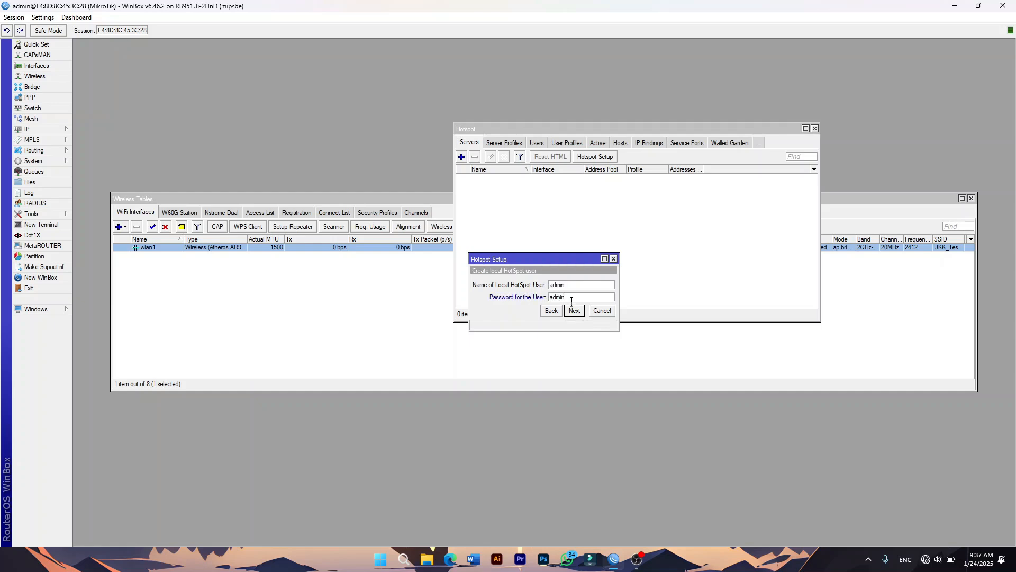
{"action": "left_click", "coordinate": [582, 310]}
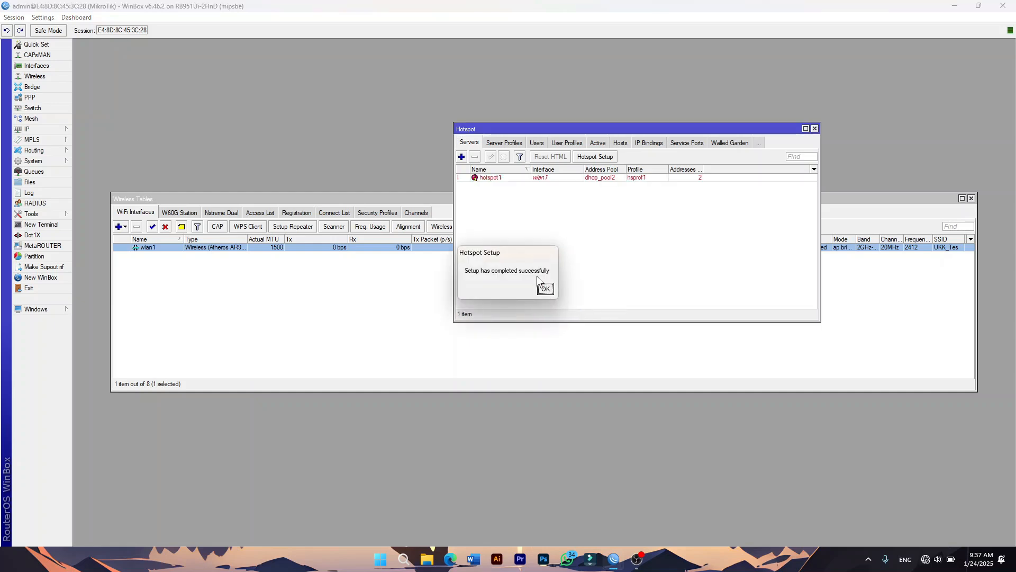
{"action": "left_click", "coordinate": [542, 293]}
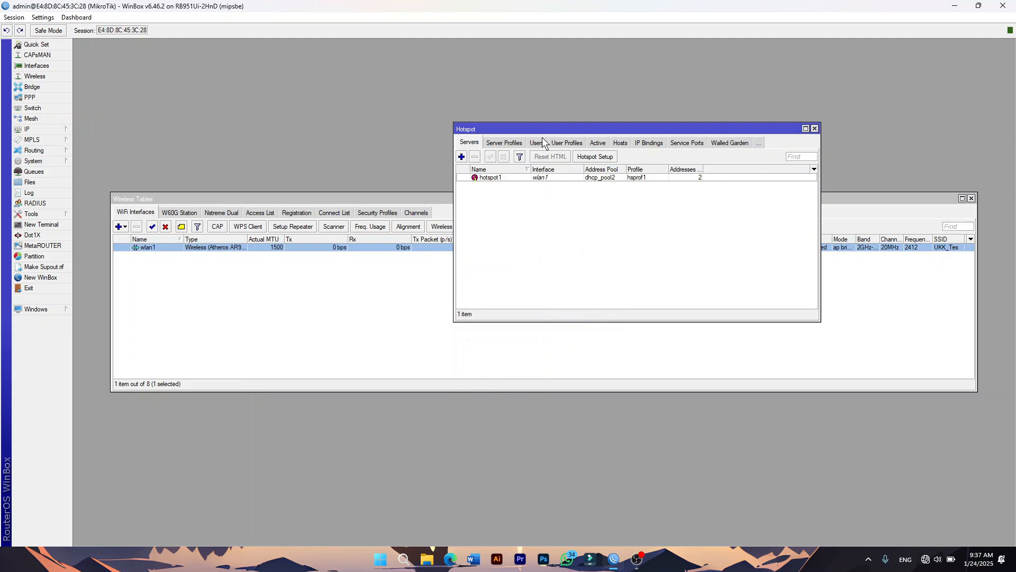
Disable HTTP Cookie login in server profile hsprof1 and save it.
{"action": "left_click", "coordinate": [504, 143]}
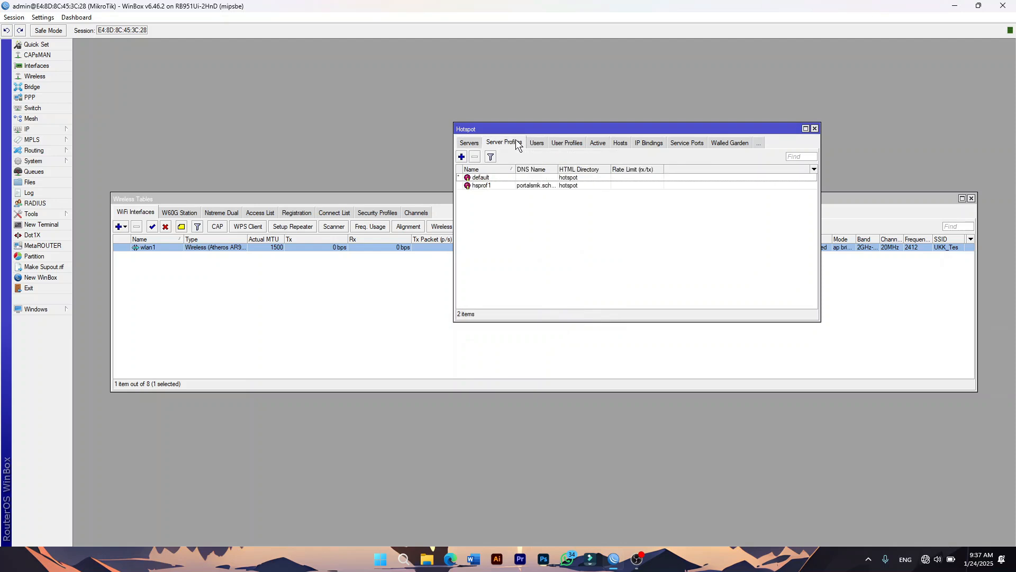
{"action": "double_click", "coordinate": [539, 185]}
{"action": "left_click", "coordinate": [512, 219]}
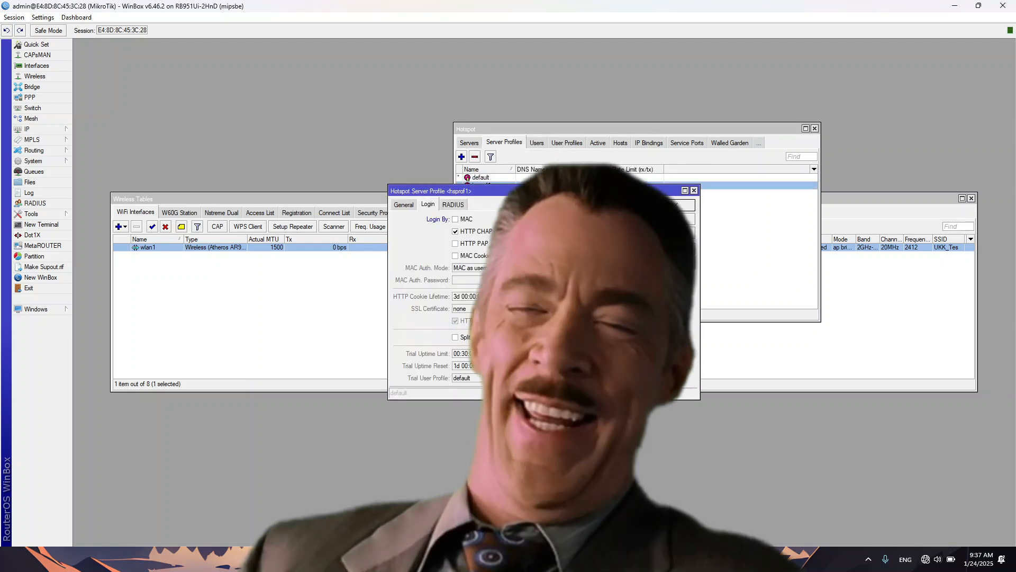
{"action": "left_click", "coordinate": [674, 205]}
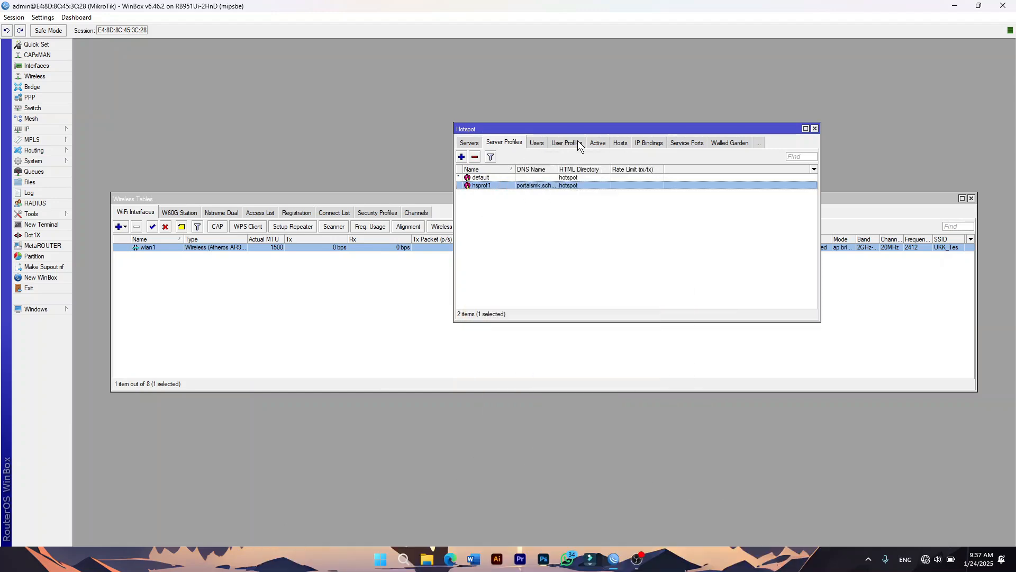
Add a new hotspot user profile named kepalasekolah and check the available address pools.
{"action": "left_click", "coordinate": [581, 143]}
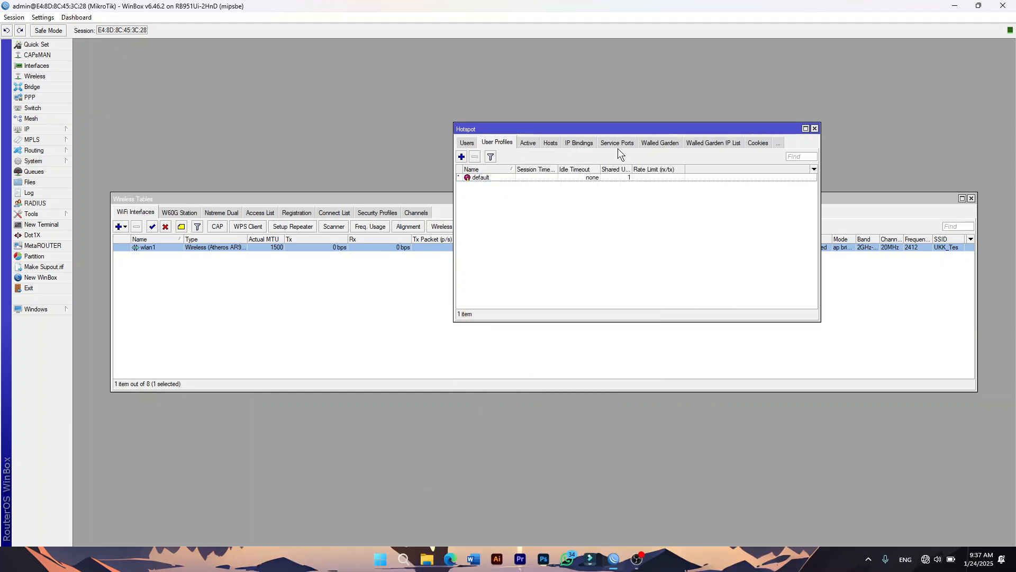
{"action": "left_click", "coordinate": [462, 156]}
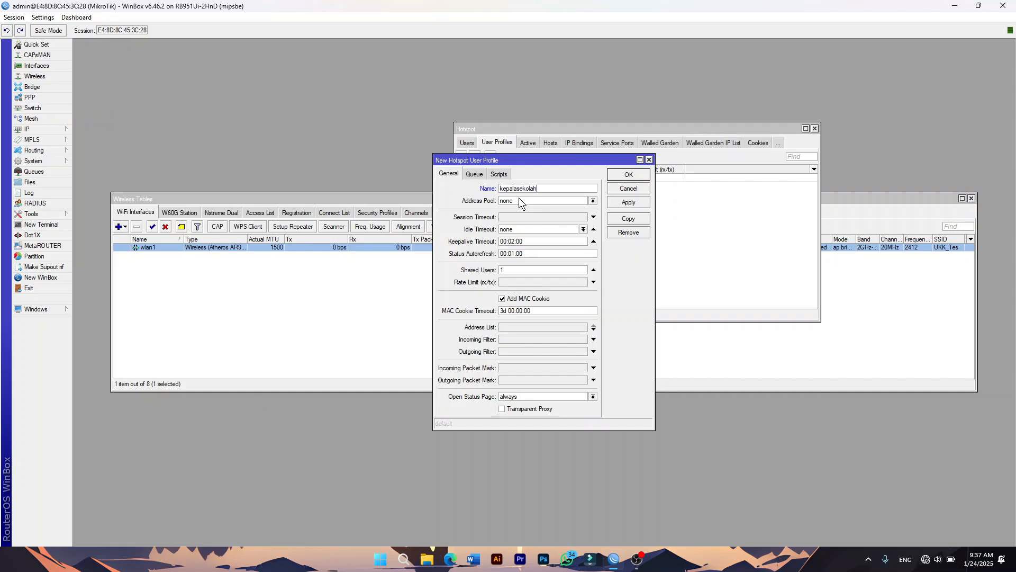
{"action": "left_click", "coordinate": [518, 199]}
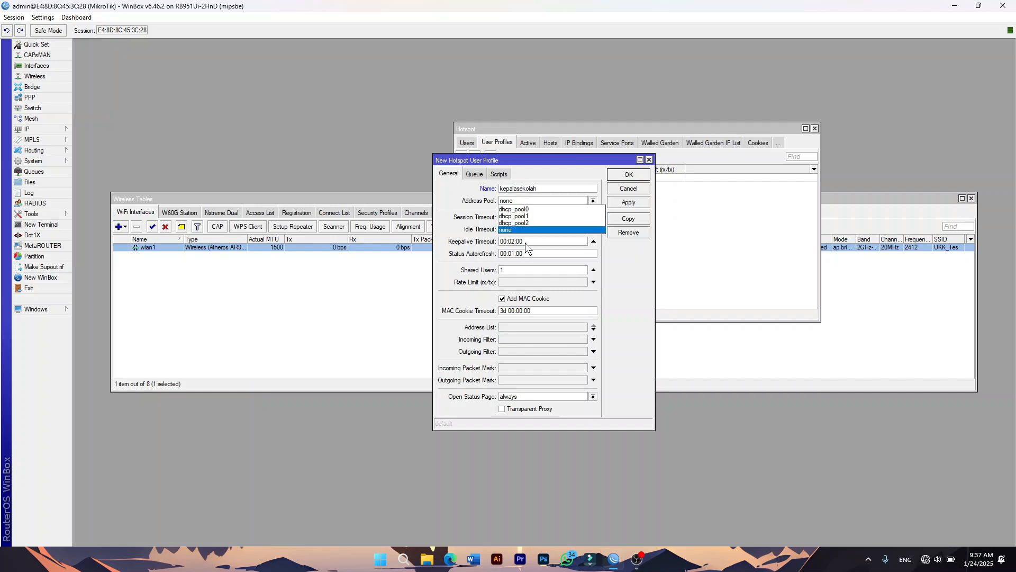
{"action": "left_click", "coordinate": [49, 127]}
{"action": "left_click", "coordinate": [49, 127]}
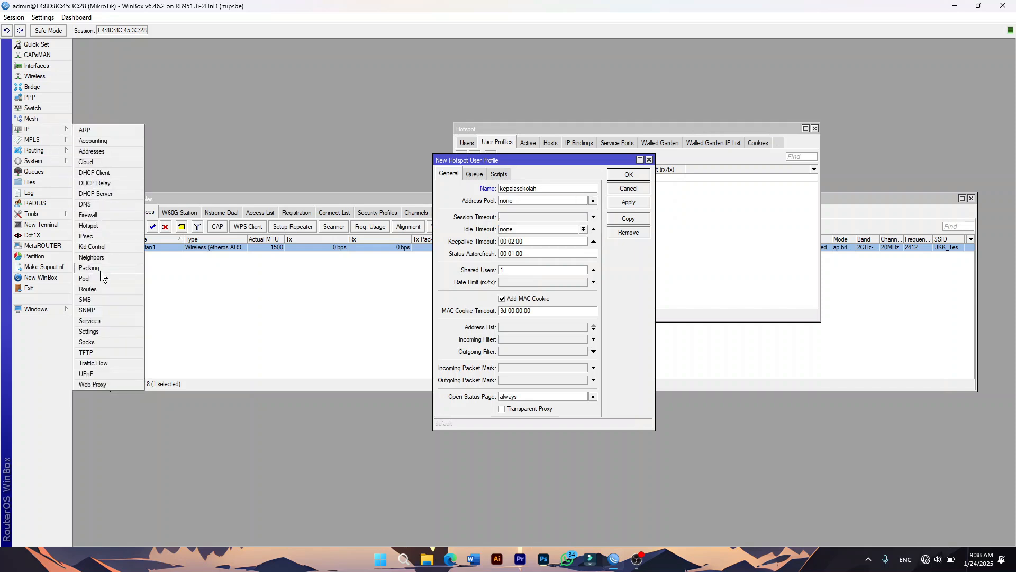
Rename IP pools dhcp_pool0, dhcp_pool2 and dhcp_pool1 to siswa, wlan and guru.
{"action": "left_click", "coordinate": [84, 279]}
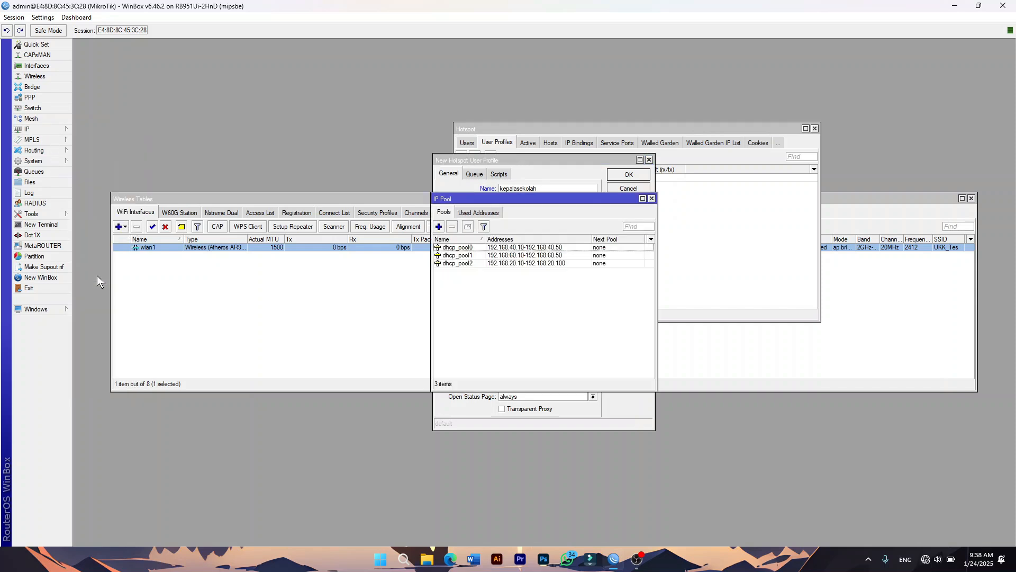
{"action": "double_click", "coordinate": [477, 247]}
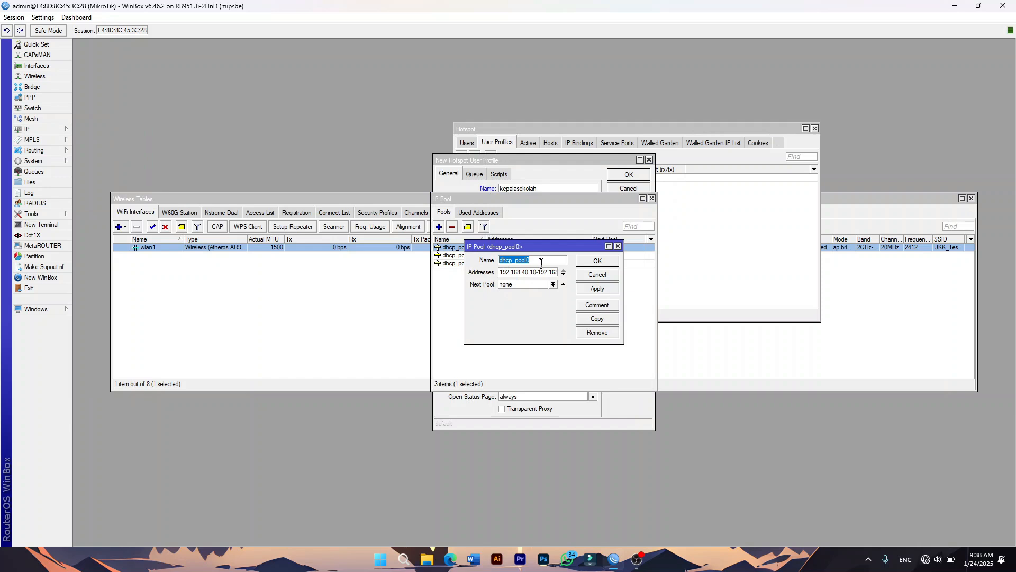
{"action": "key", "text": "Return"}
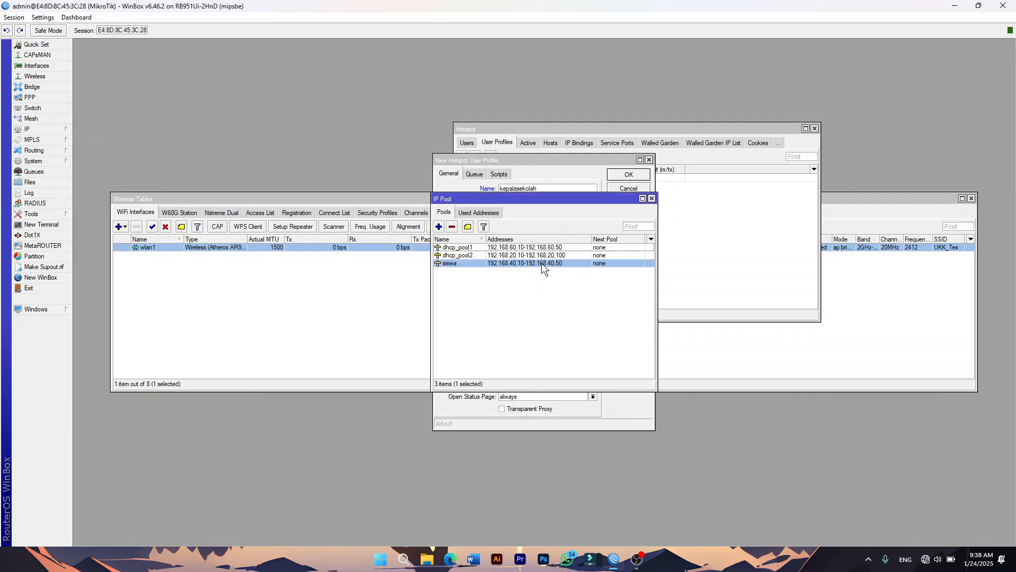
{"action": "double_click", "coordinate": [478, 256]}
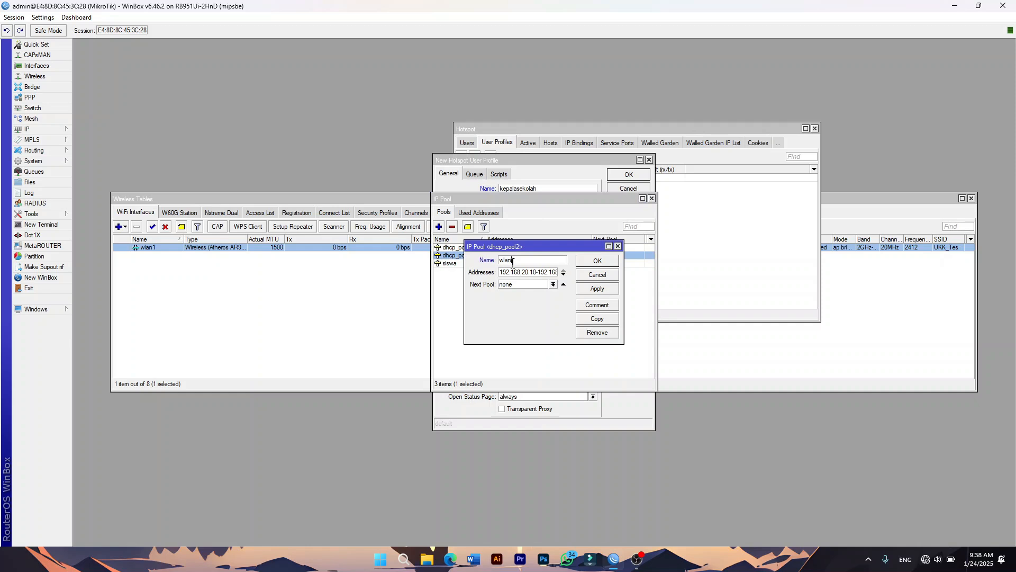
{"action": "key", "text": "Return"}
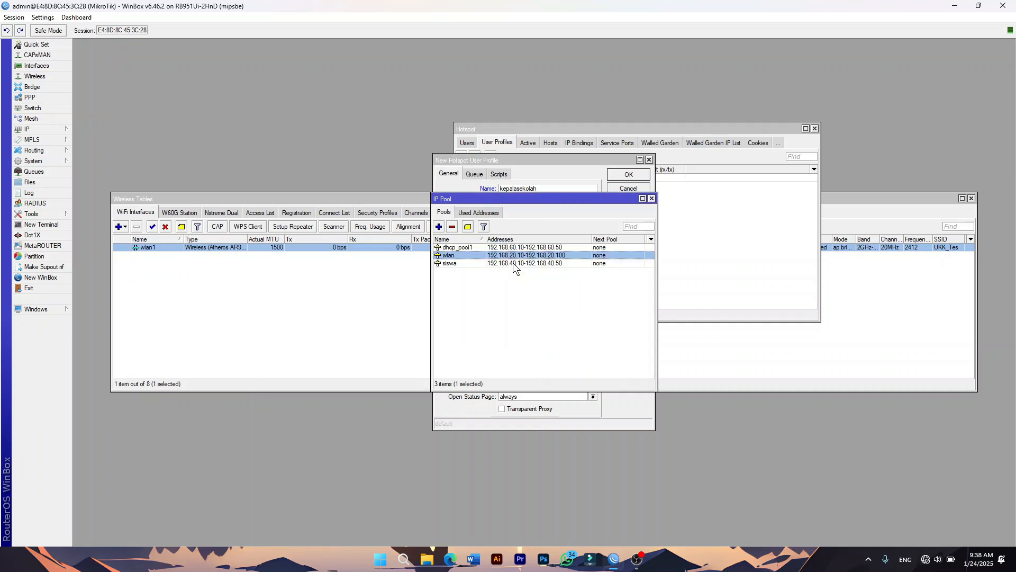
{"action": "left_click", "coordinate": [478, 246]}
{"action": "double_click", "coordinate": [479, 247]}
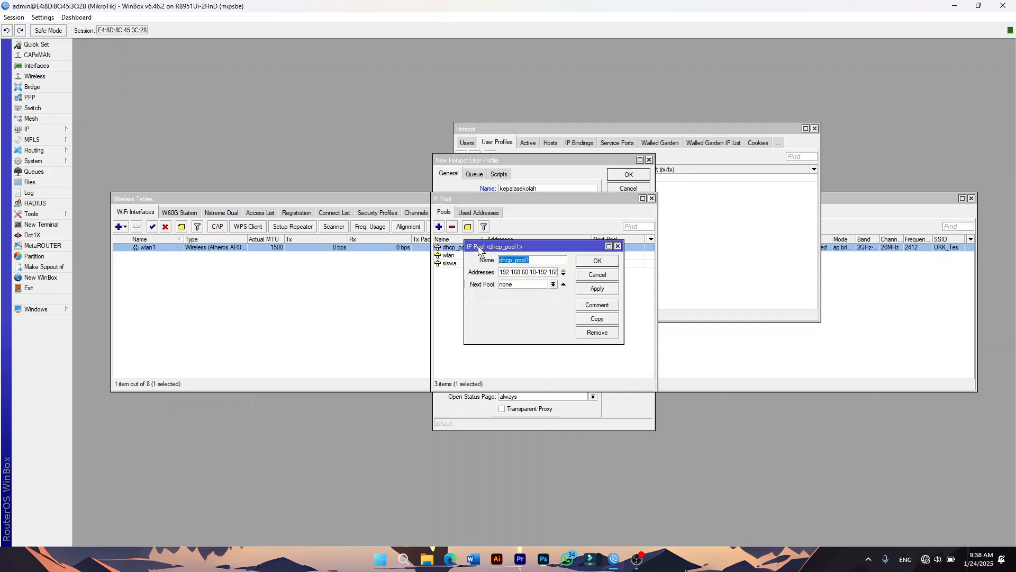
{"action": "key", "text": "Return"}
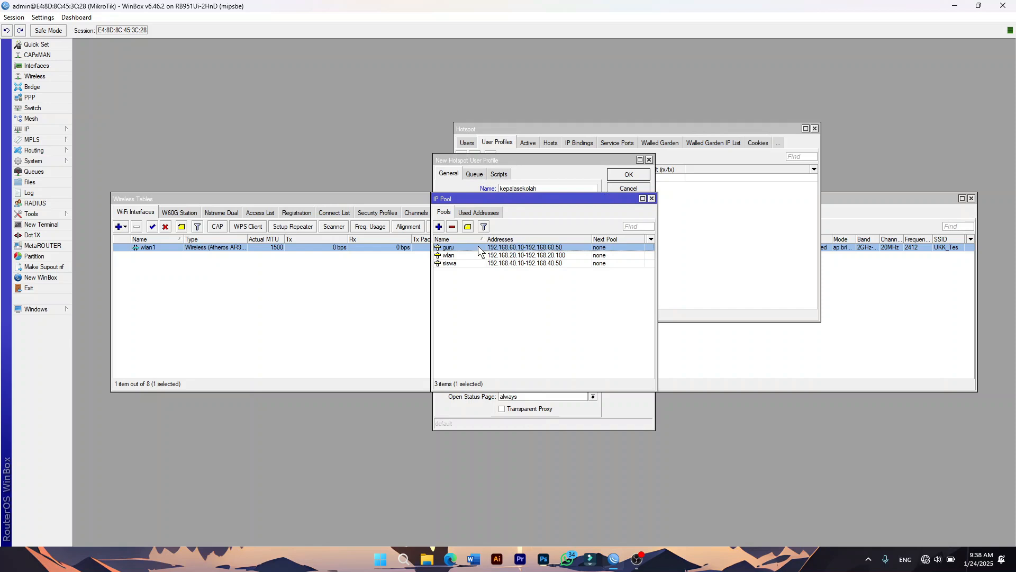
{"action": "left_click", "coordinate": [652, 199]}
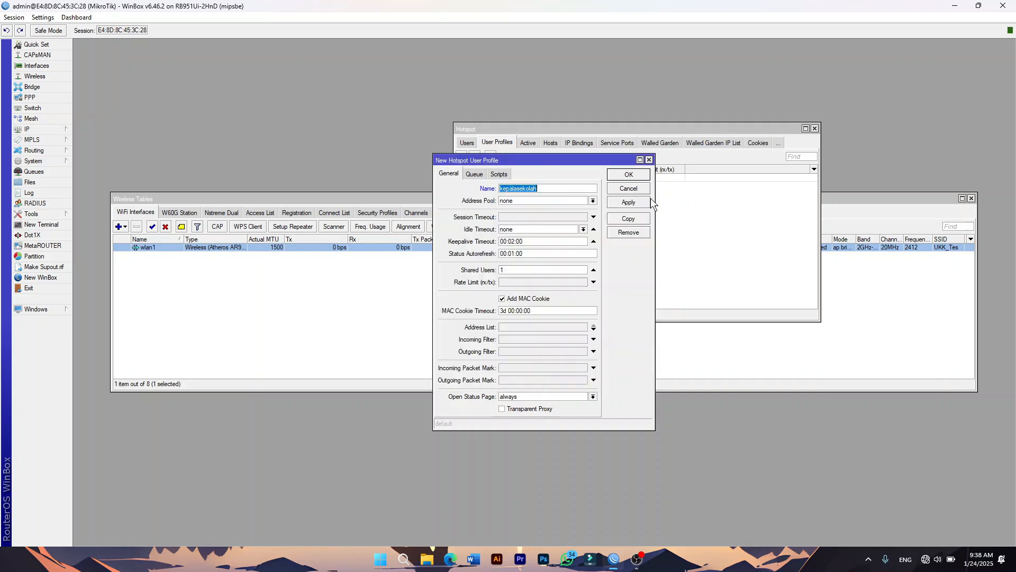
Give kepalasekolah address pool wlan and rate limit 3m/3m, then save the profile.
{"action": "left_click", "coordinate": [546, 200]}
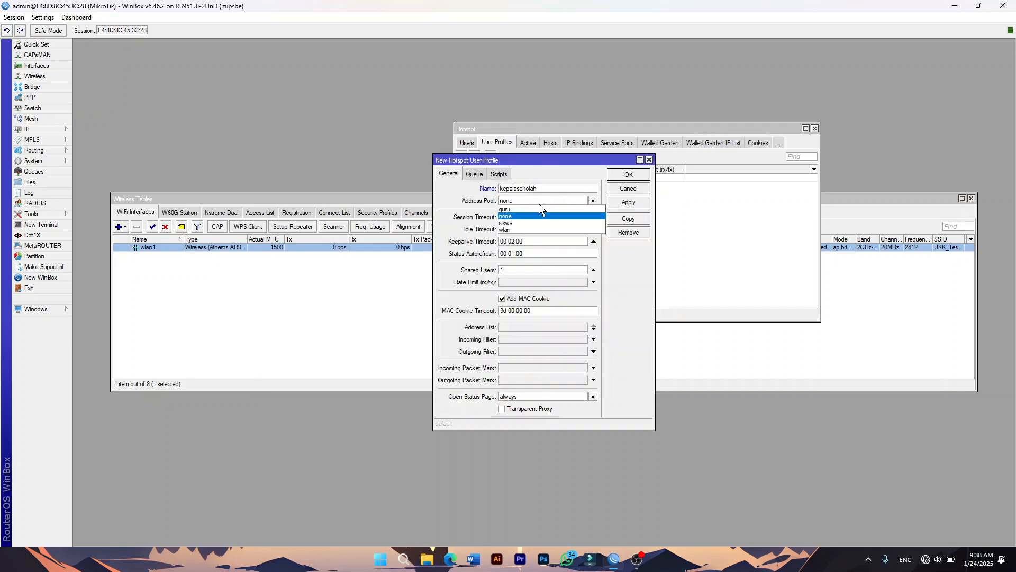
{"action": "left_click", "coordinate": [517, 228]}
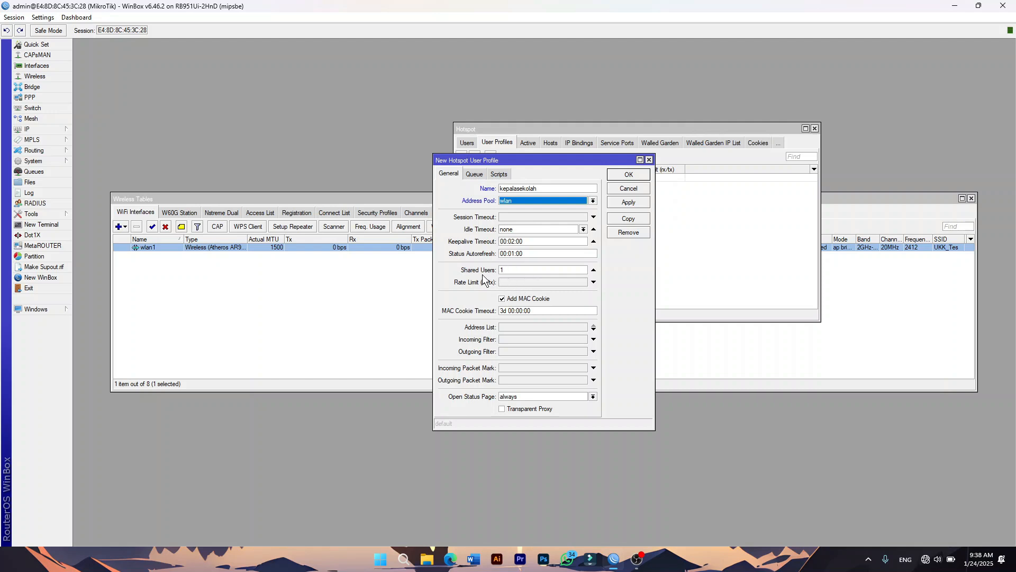
{"action": "left_click", "coordinate": [514, 283]}
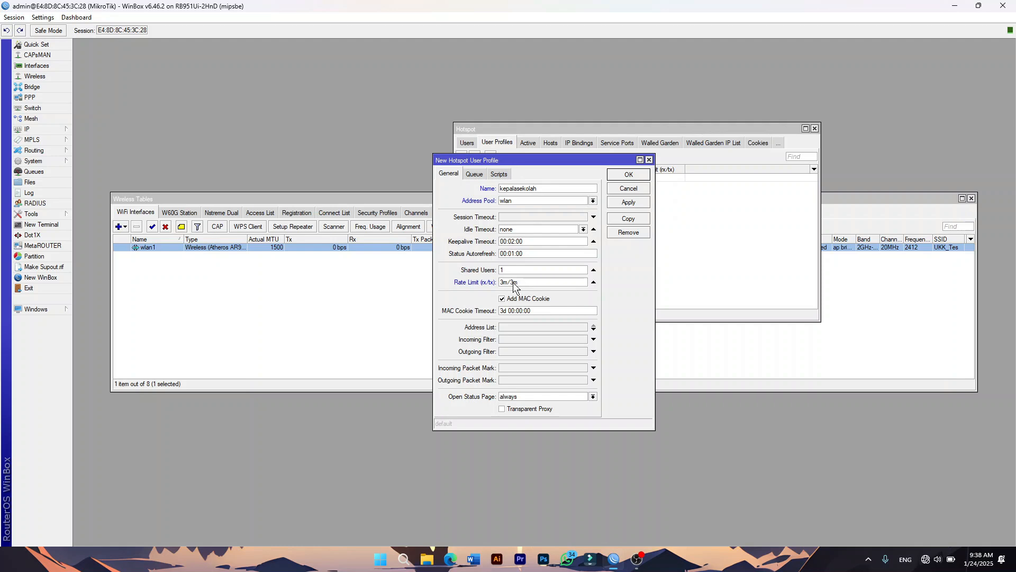
{"action": "left_click", "coordinate": [629, 201]}
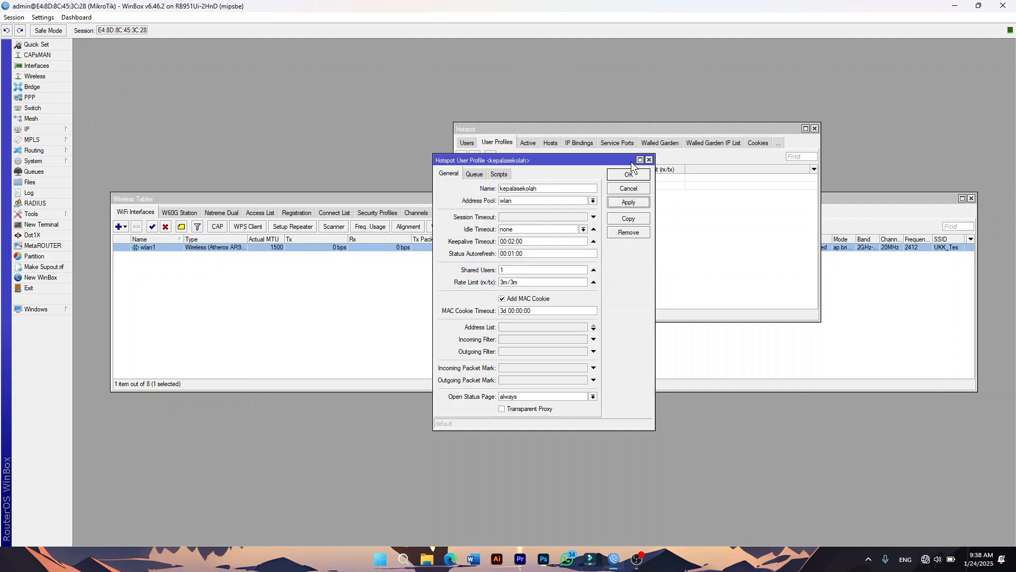
{"action": "left_click", "coordinate": [628, 174]}
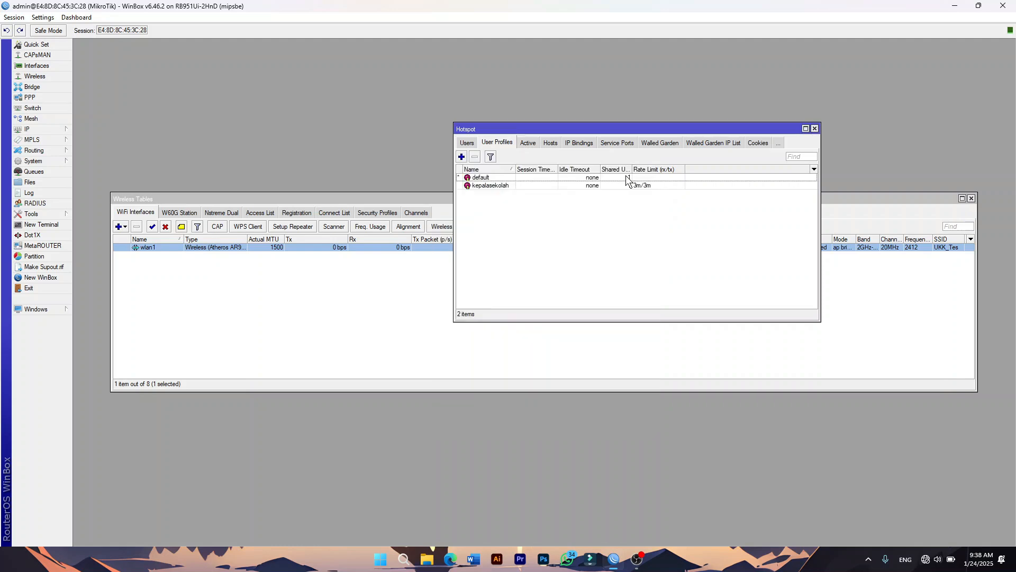
Add a guru user profile with the wlan address pool and its rate limit.
{"action": "left_click", "coordinate": [462, 156]}
{"action": "type", "text": "guru"}
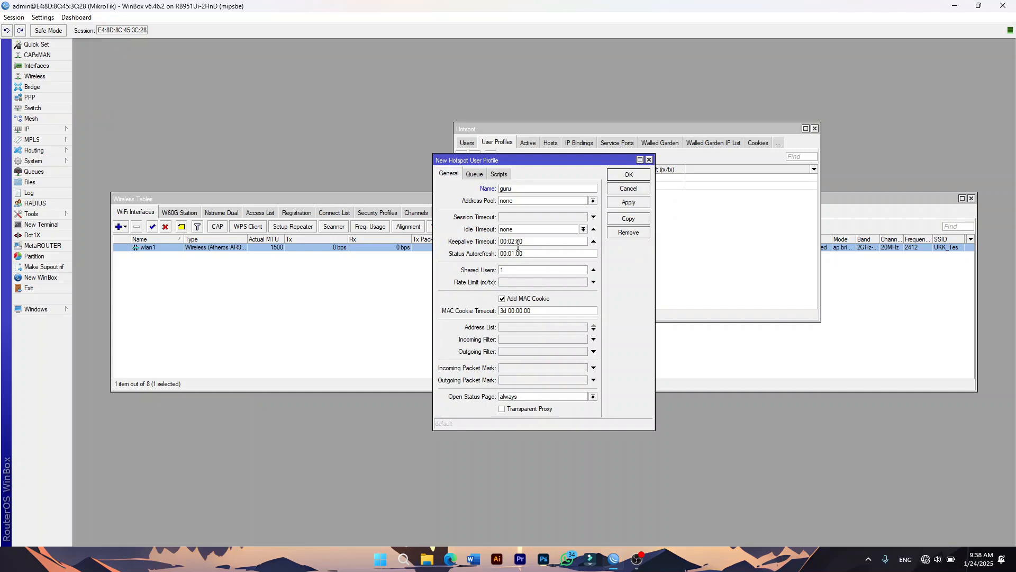
{"action": "left_click", "coordinate": [530, 201]}
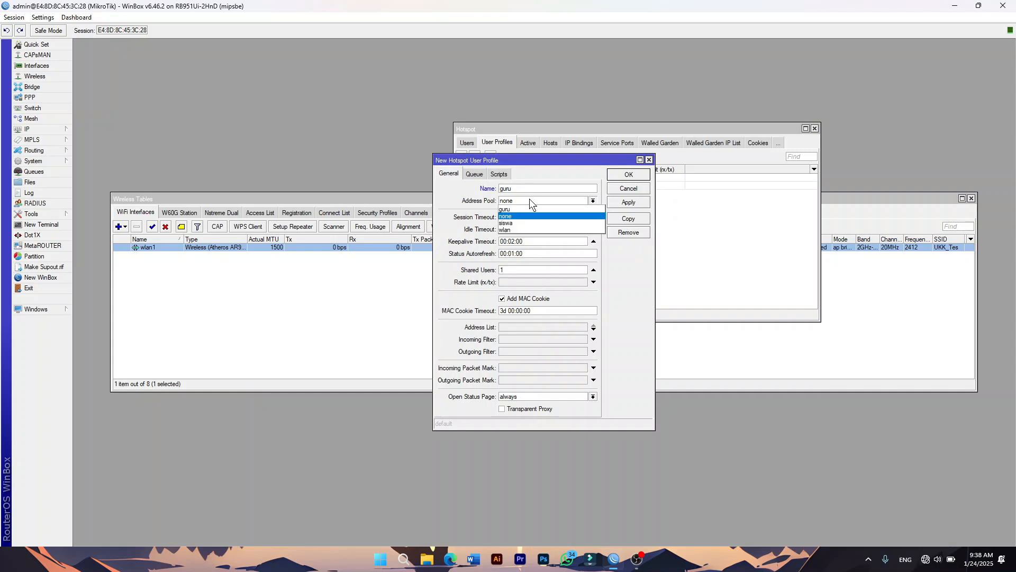
{"action": "left_click", "coordinate": [512, 229]}
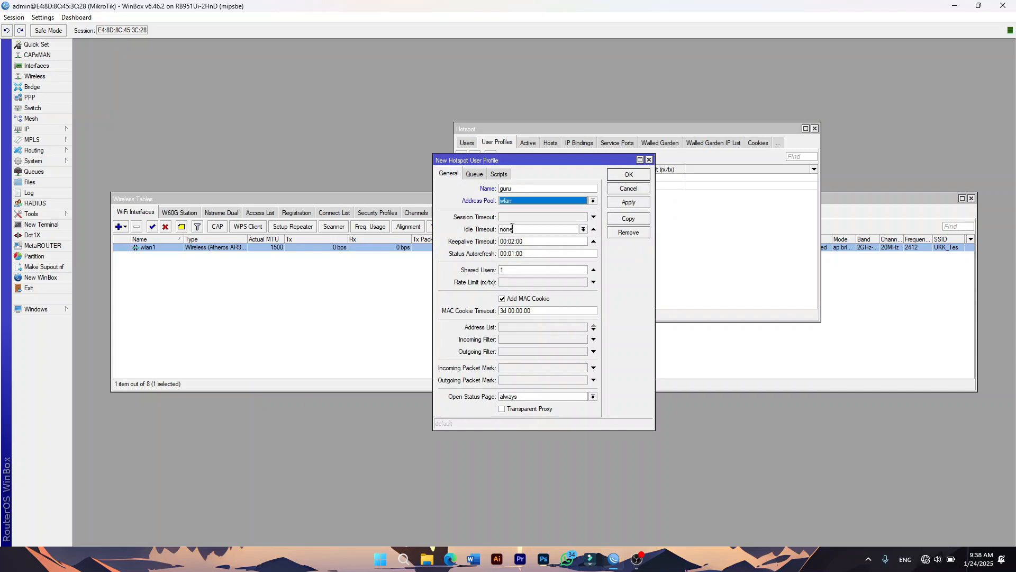
{"action": "left_click", "coordinate": [512, 281]}
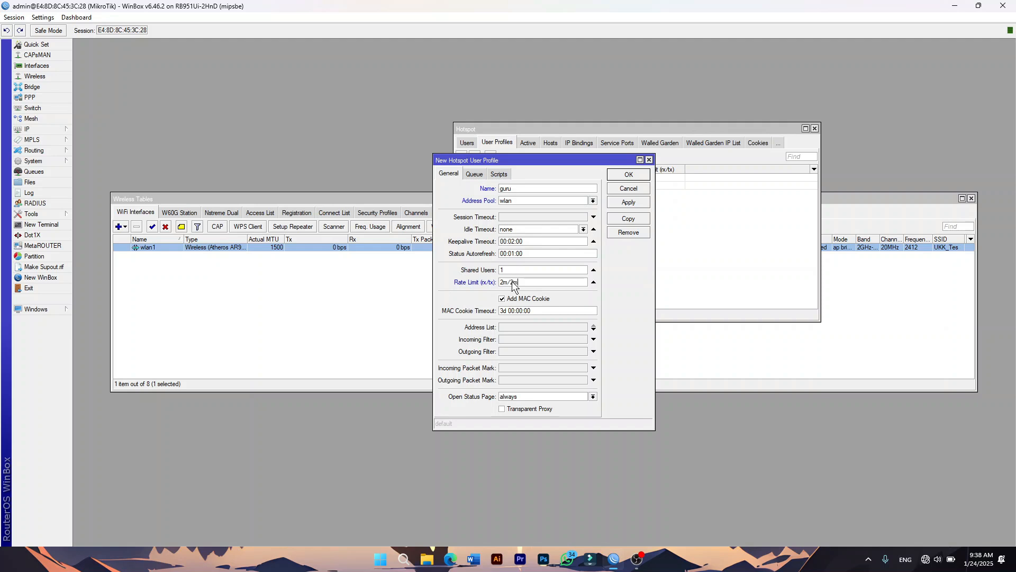
{"action": "key", "text": "Return"}
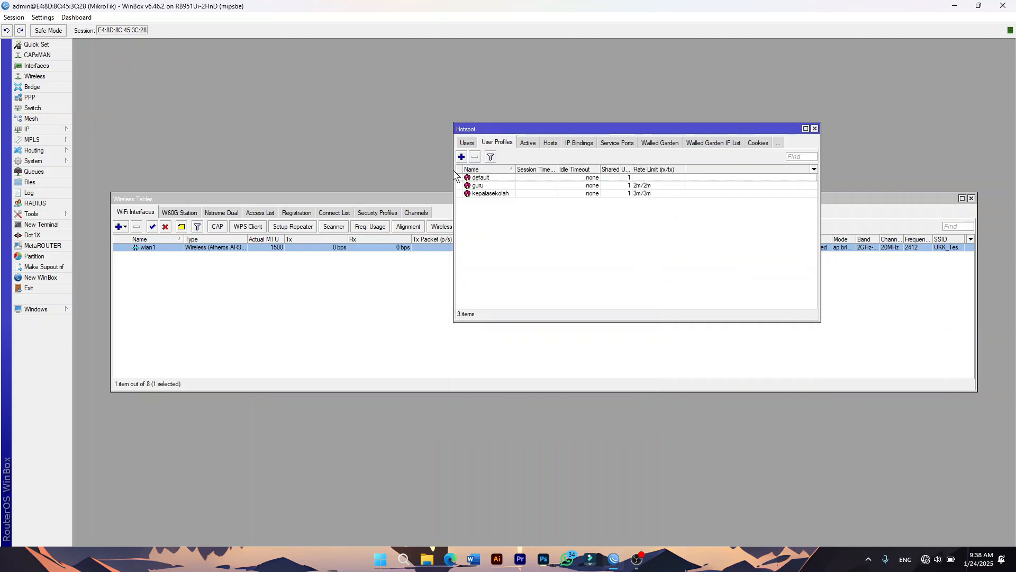
Add a siswa user profile with address pool wlan and rate limit 1m/1m.
{"action": "left_click", "coordinate": [461, 157]}
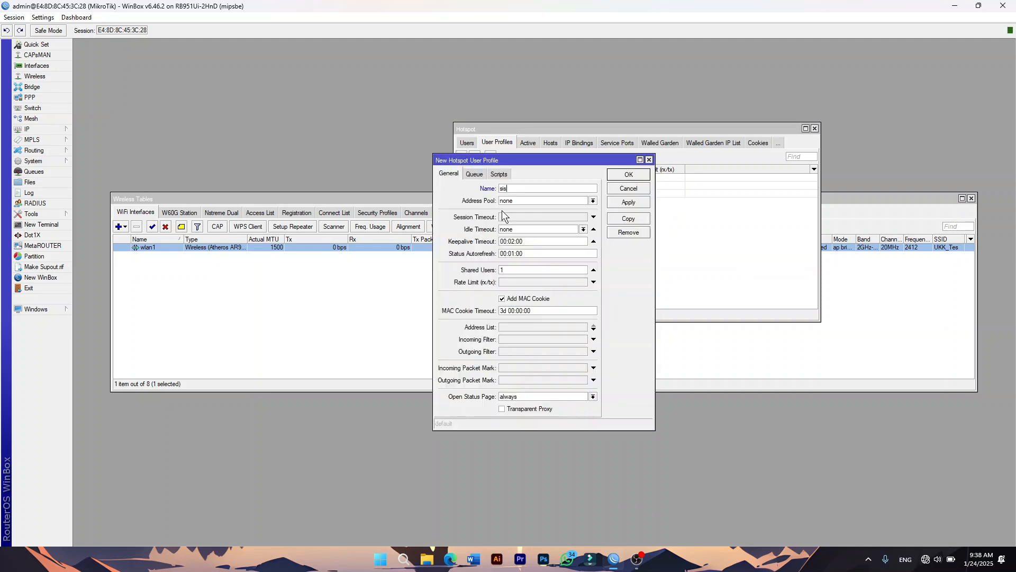
{"action": "type", "text": "siswa"}
{"action": "left_click", "coordinate": [513, 203]}
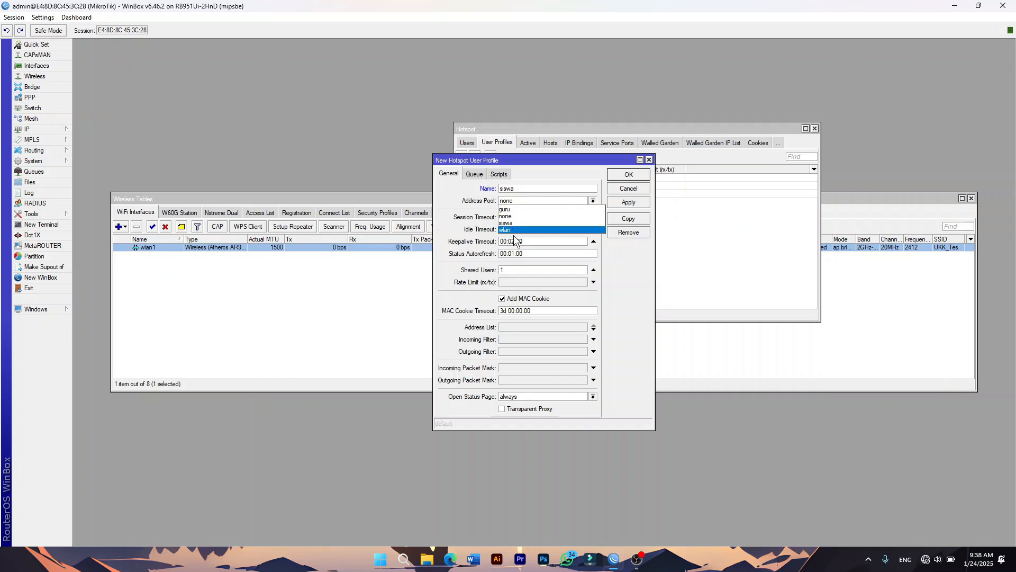
{"action": "left_click", "coordinate": [513, 230]}
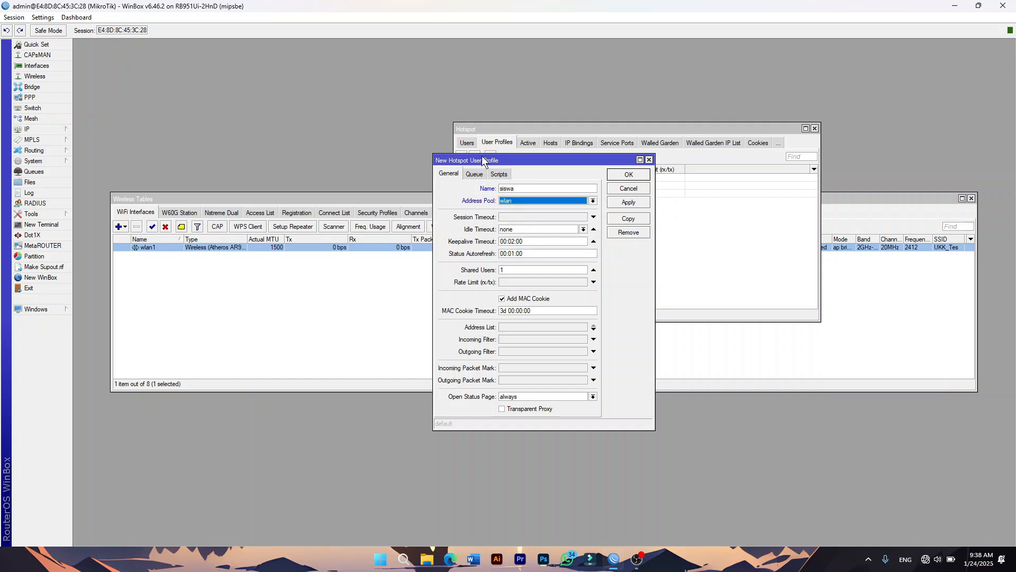
{"action": "left_click", "coordinate": [510, 282]}
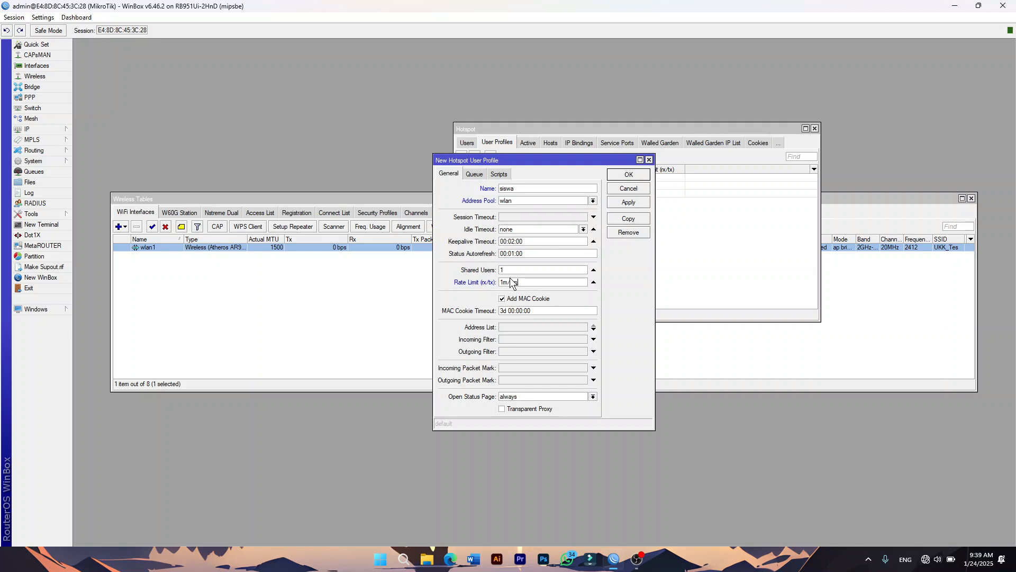
{"action": "left_click", "coordinate": [631, 203]}
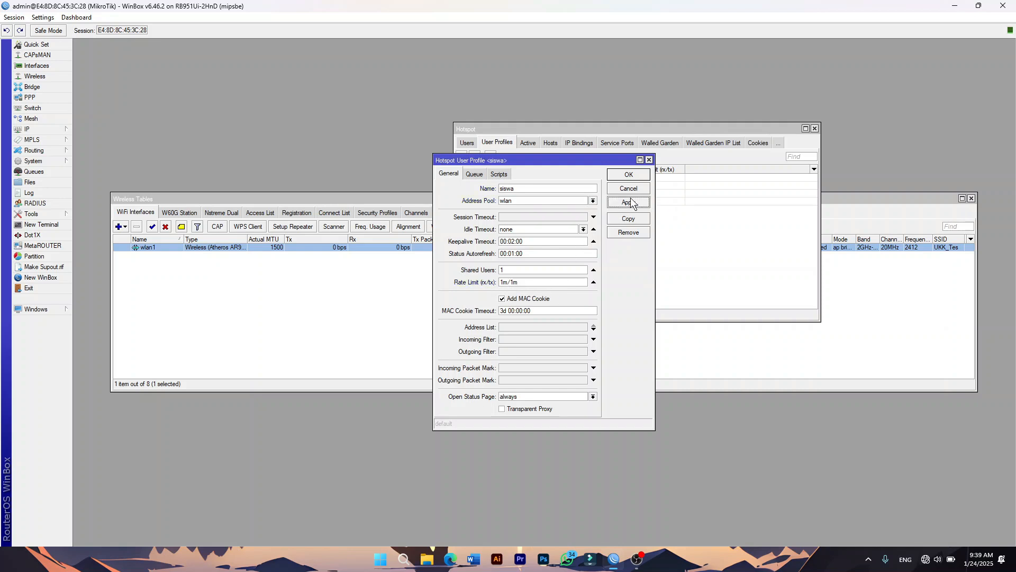
Add hotspot1 user kepalasekolah with its password and the kepalasekolah profile.
{"action": "left_click", "coordinate": [638, 177]}
{"action": "left_click", "coordinate": [469, 144]}
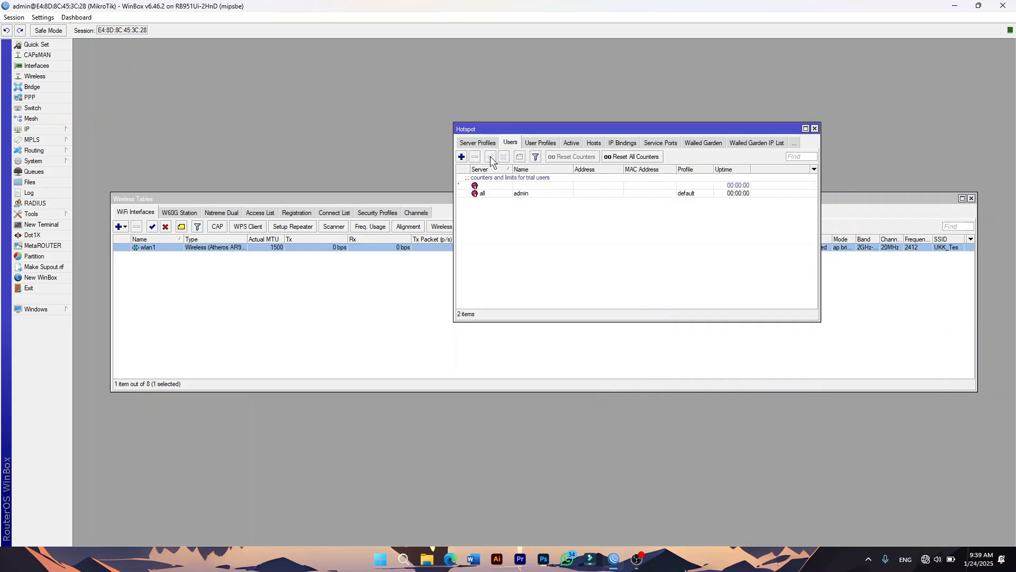
{"action": "left_click", "coordinate": [462, 156]}
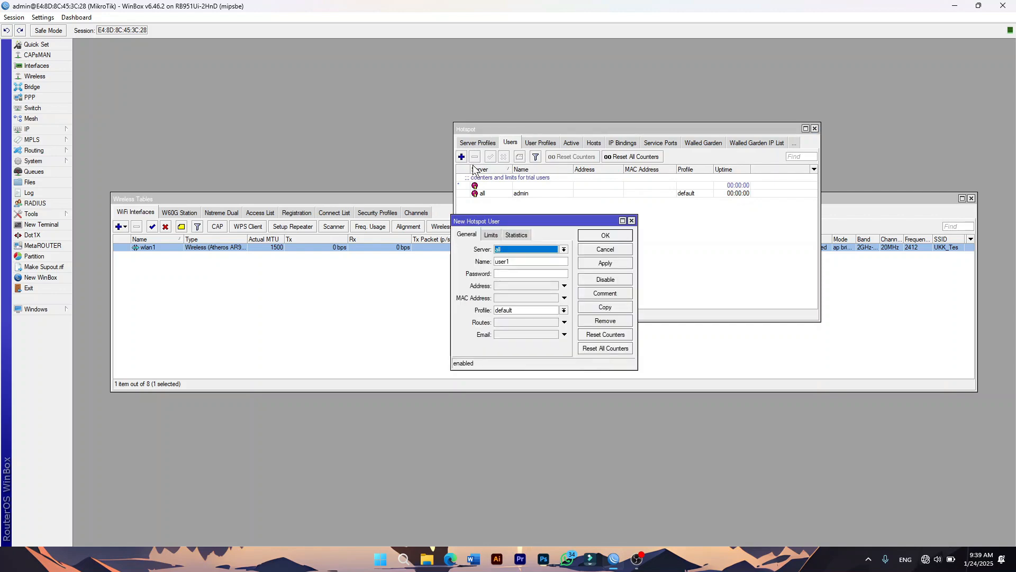
{"action": "left_click", "coordinate": [511, 249]}
{"action": "left_click", "coordinate": [510, 263]}
{"action": "left_click_drag", "start_coordinate": [516, 263], "coordinate": [444, 263]}
{"action": "type", "text": "kepalasekolaj"}
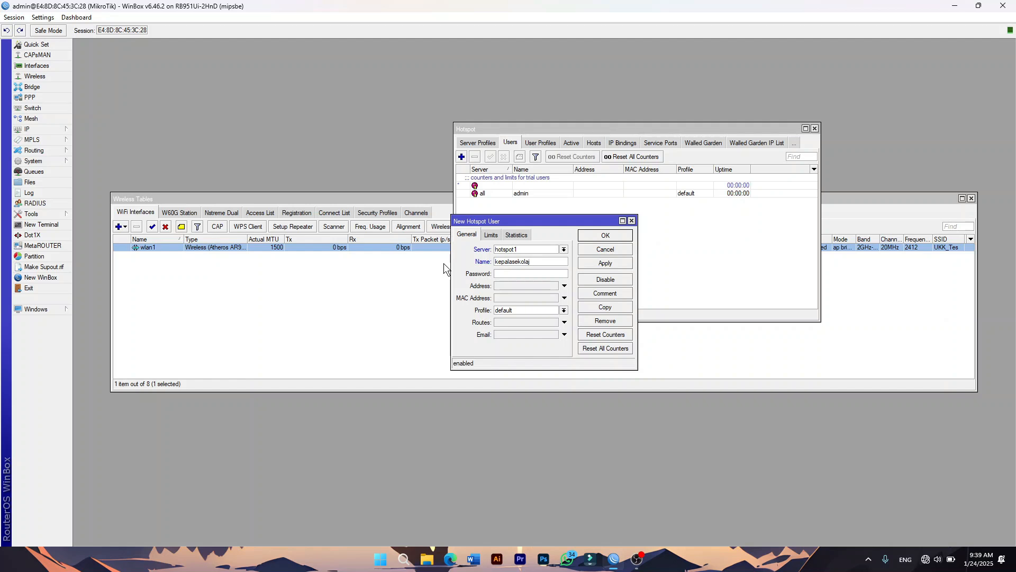
{"action": "key", "text": "BackSpace"}
{"action": "type", "text": "h"}
{"action": "left_click", "coordinate": [508, 275]}
{"action": "type", "text": "123"}
{"action": "left_click", "coordinate": [518, 311]}
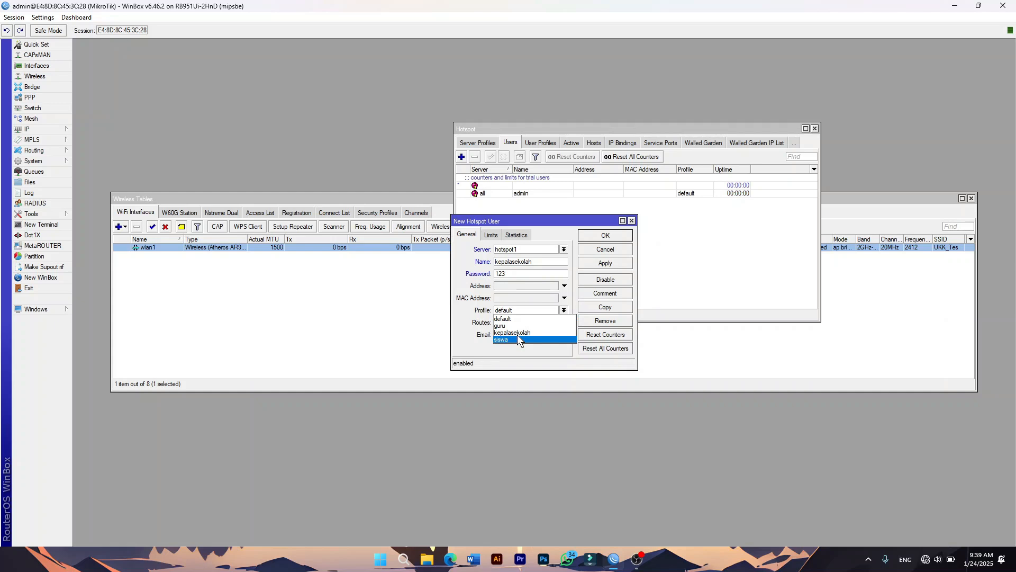
{"action": "left_click", "coordinate": [516, 333]}
{"action": "left_click", "coordinate": [605, 263]}
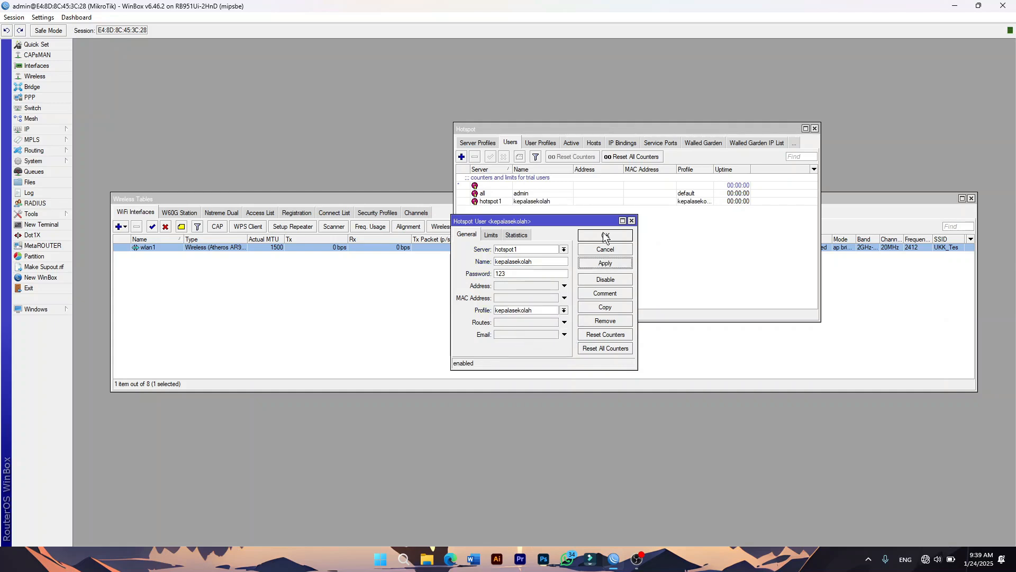
{"action": "left_click", "coordinate": [605, 236]}
Add hotspot1 user guru with its password and the guru profile.
{"action": "left_click", "coordinate": [463, 156]}
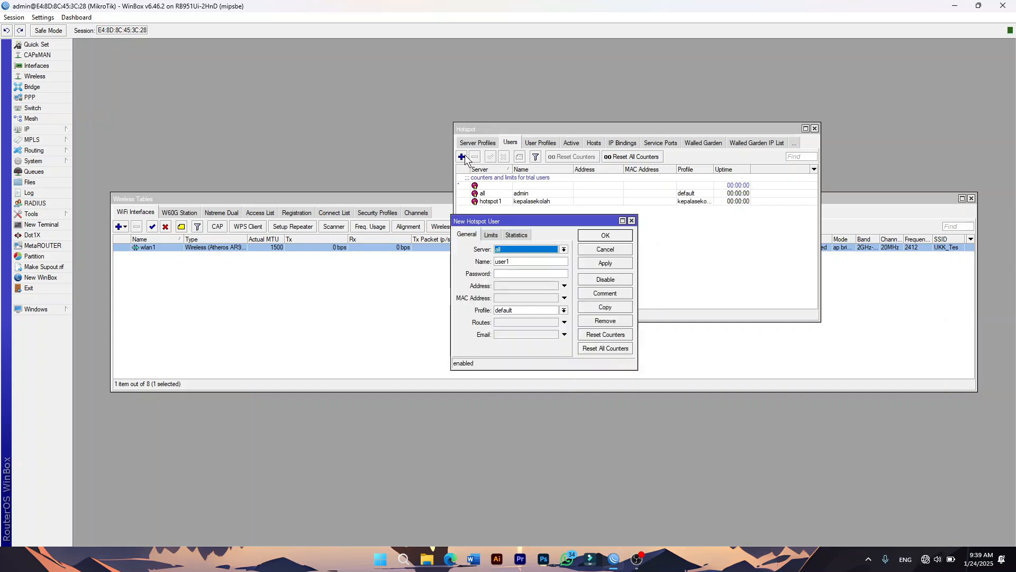
{"action": "left_click", "coordinate": [517, 248]}
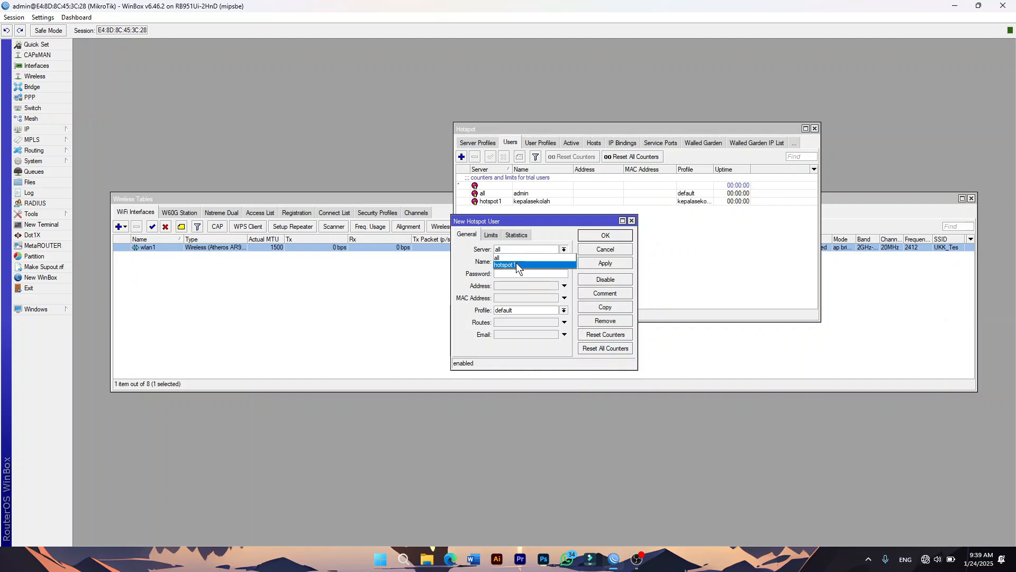
{"action": "left_click", "coordinate": [517, 262]}
{"action": "key", "text": "Tab"}
{"action": "type", "text": "gur"}
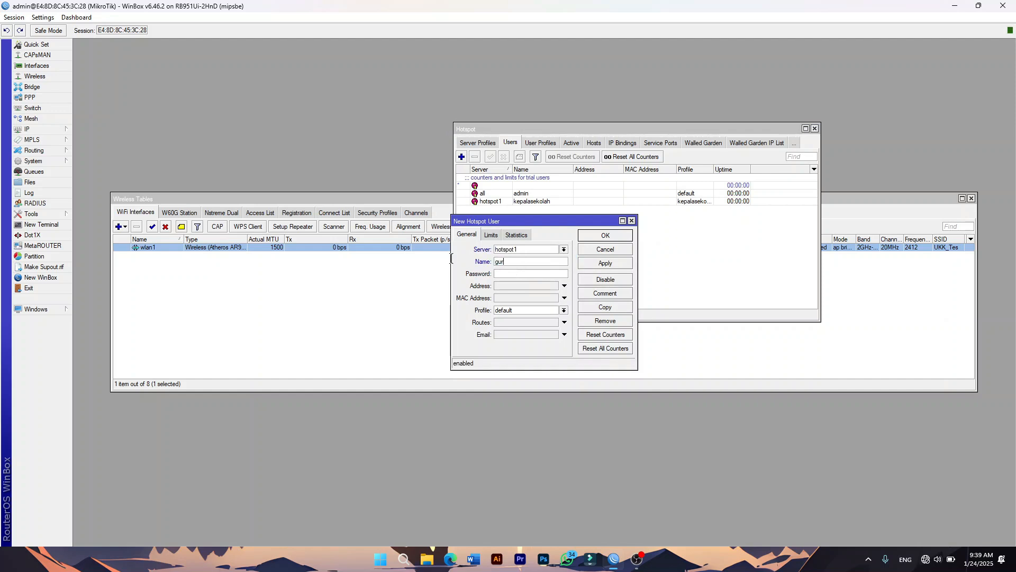
{"action": "left_click", "coordinate": [519, 274]}
{"action": "type", "text": "456"}
{"action": "left_click", "coordinate": [516, 307]}
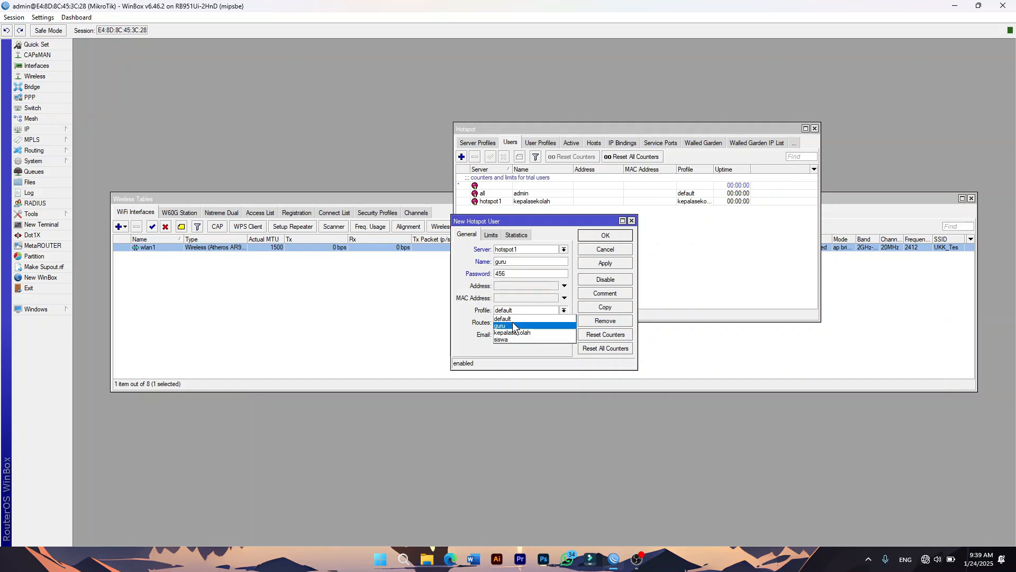
{"action": "left_click", "coordinate": [512, 323]}
{"action": "left_click", "coordinate": [593, 263]}
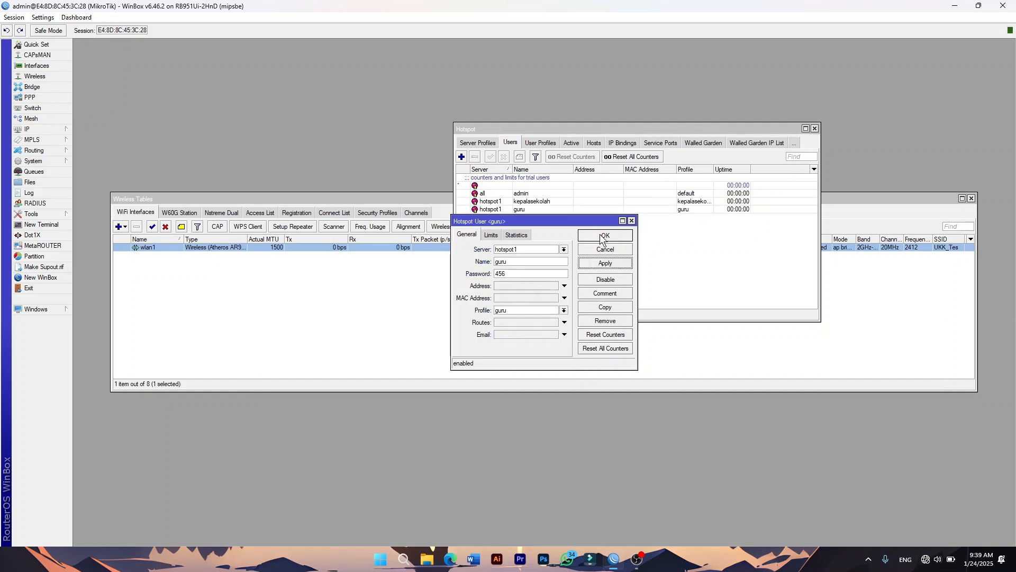
{"action": "left_click", "coordinate": [601, 236]}
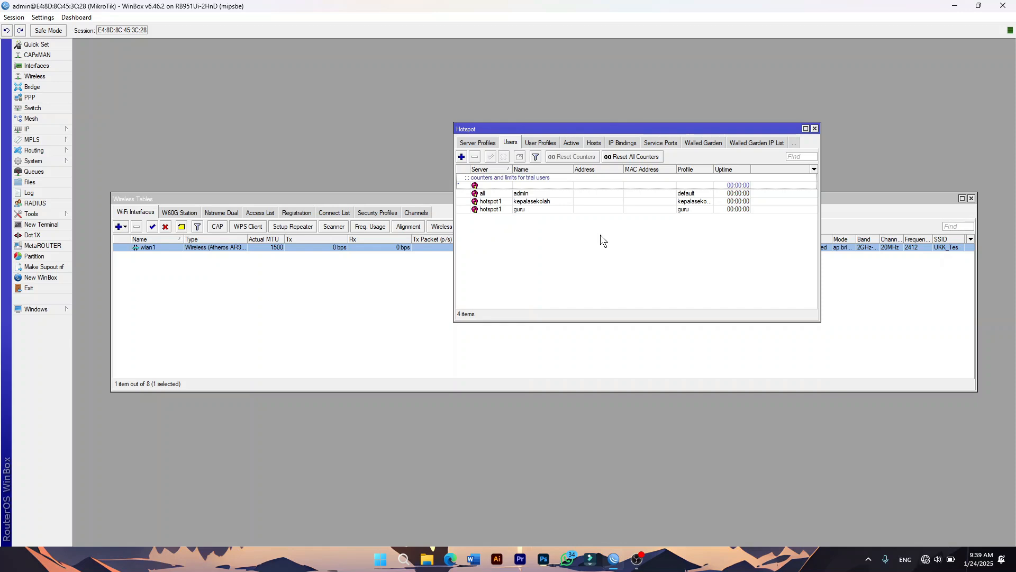
Add hotspot1 user siswa with its password and the siswa profile.
{"action": "left_click", "coordinate": [462, 157]}
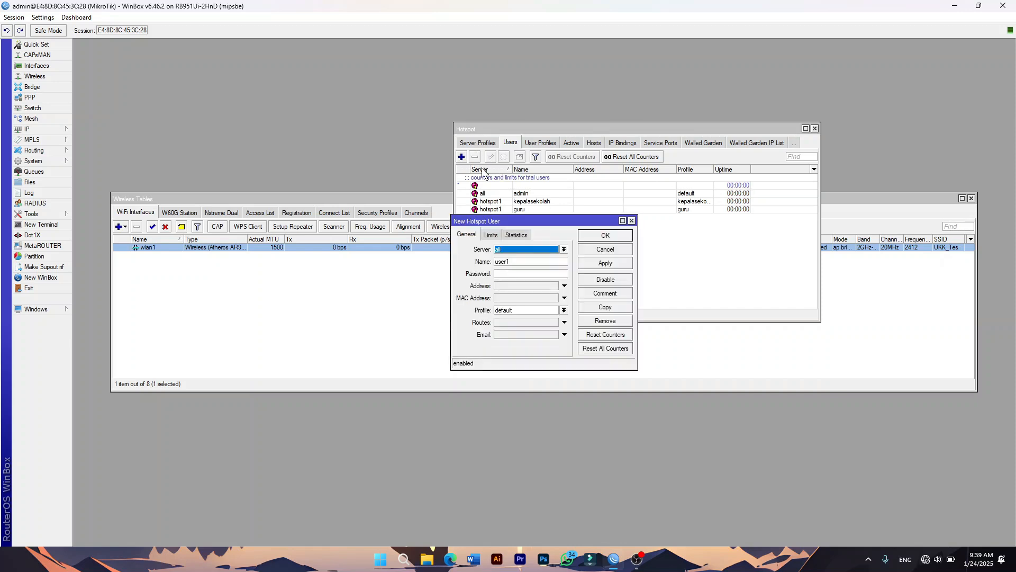
{"action": "left_click", "coordinate": [502, 250]}
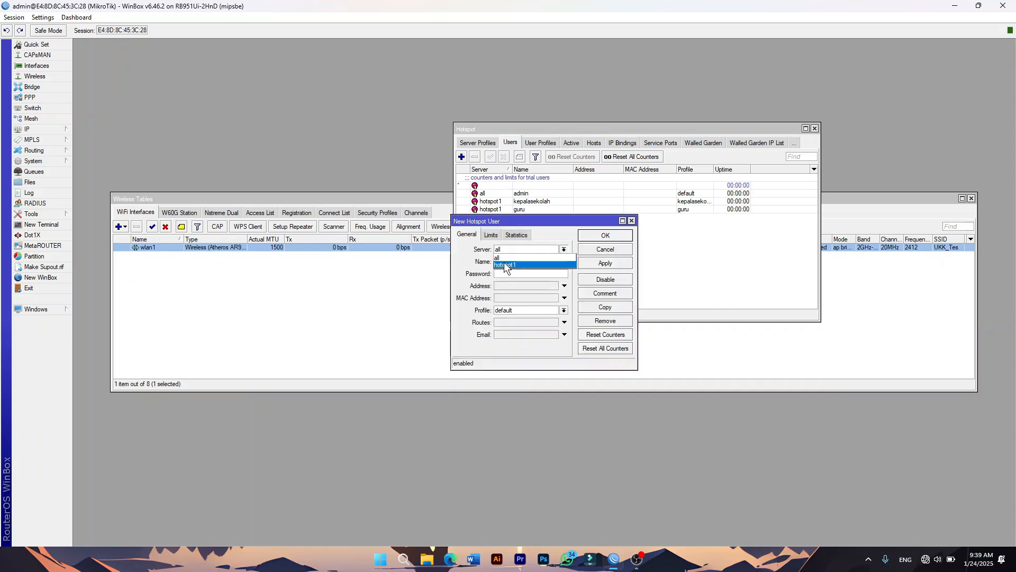
{"action": "left_click", "coordinate": [505, 265]}
{"action": "double_click", "coordinate": [513, 261]}
{"action": "type", "text": "s"}
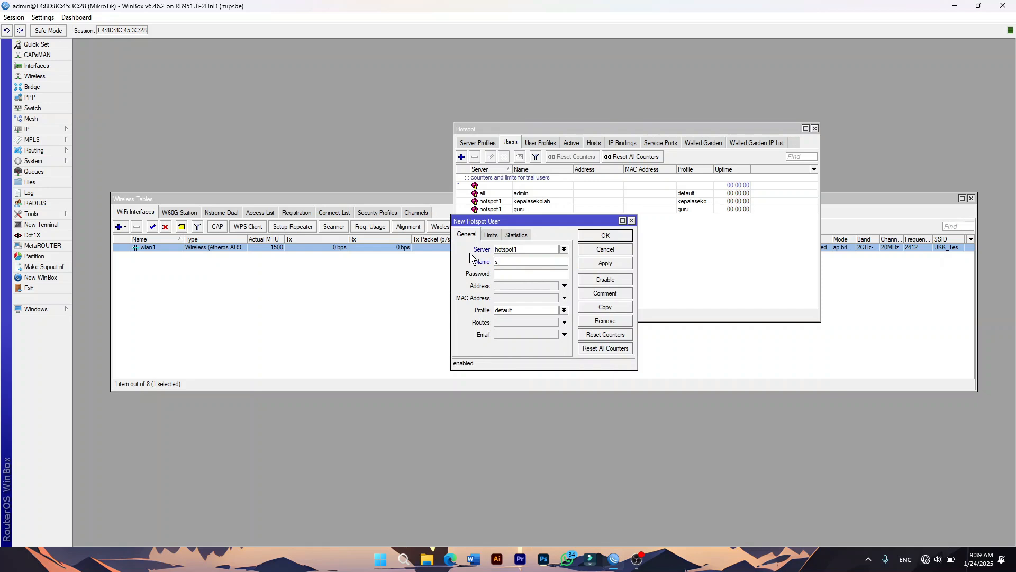
{"action": "type", "text": "isea"}
{"action": "type", "text": "wa"}
{"action": "left_click", "coordinate": [508, 273]}
{"action": "type", "text": "789"}
{"action": "left_click", "coordinate": [523, 308]}
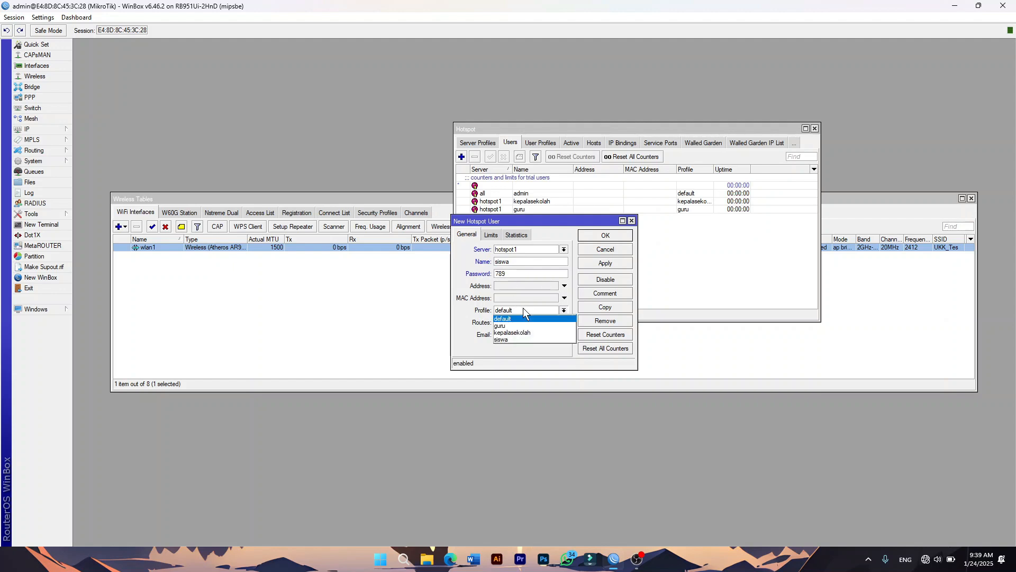
{"action": "left_click", "coordinate": [509, 337]}
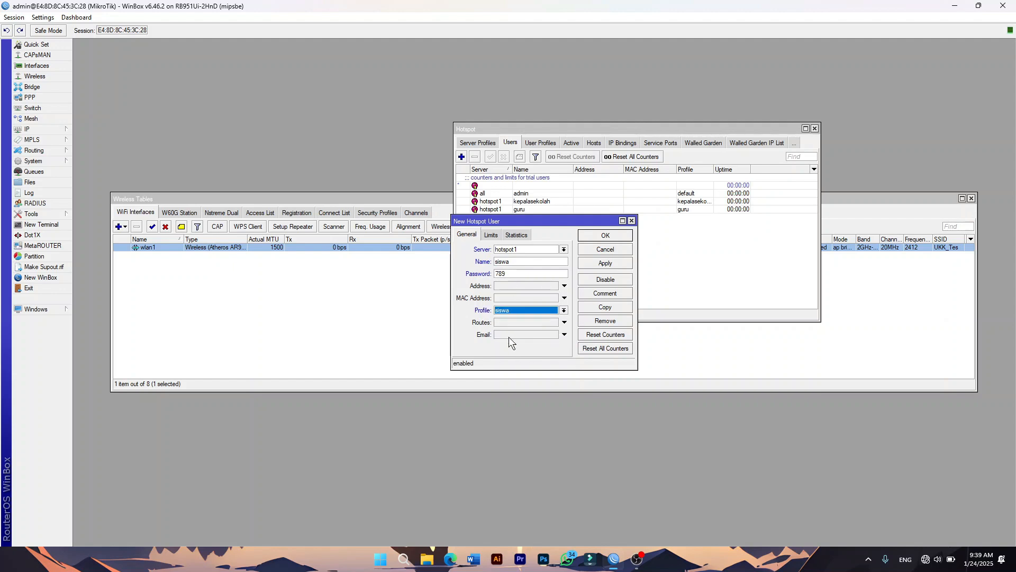
{"action": "left_click", "coordinate": [607, 236]}
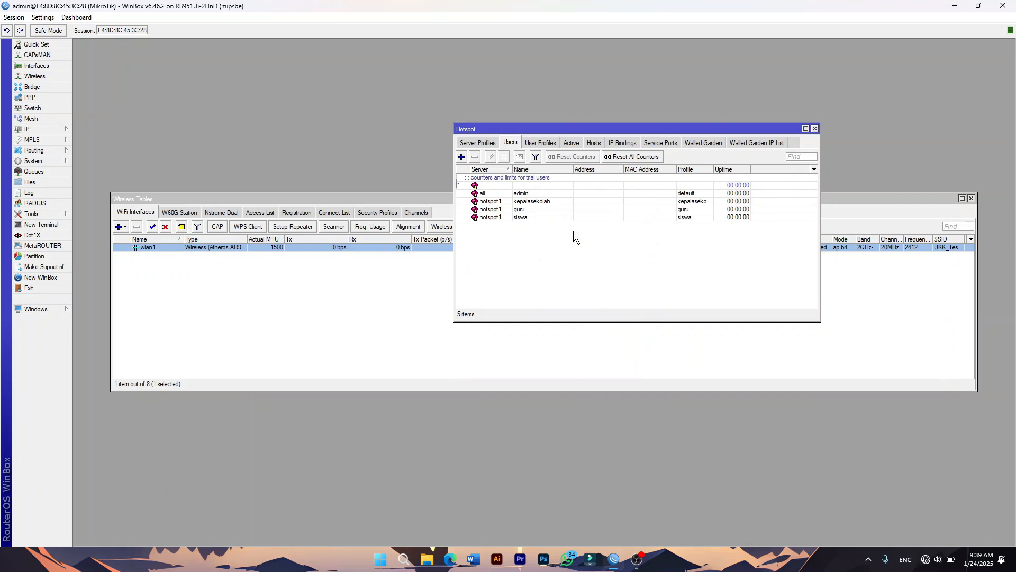
Reset hotspot1's HTML login pages to the defaults, confirming with Yes.
{"action": "left_click", "coordinate": [475, 143]}
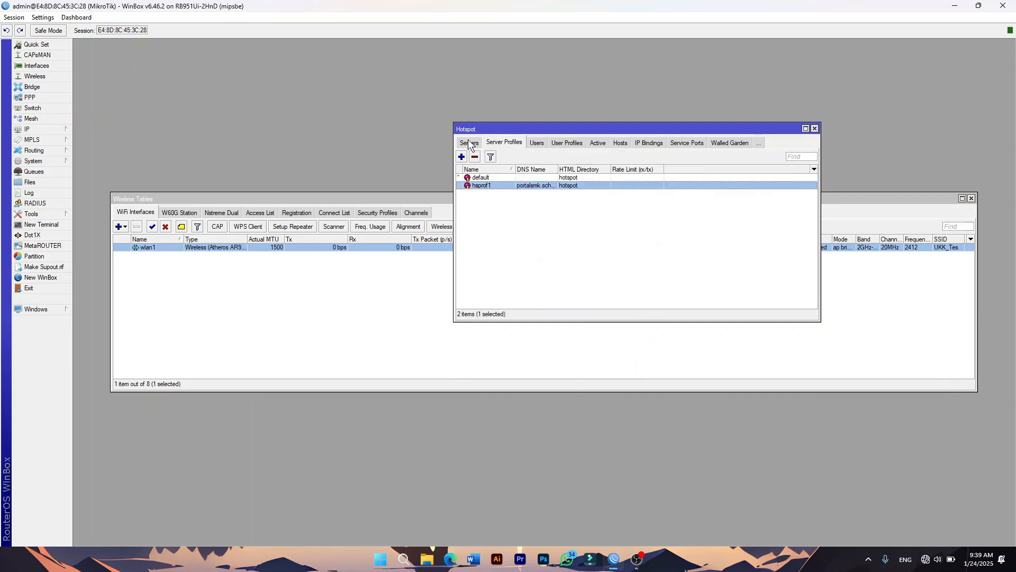
{"action": "left_click", "coordinate": [471, 143]}
{"action": "left_click", "coordinate": [549, 177]}
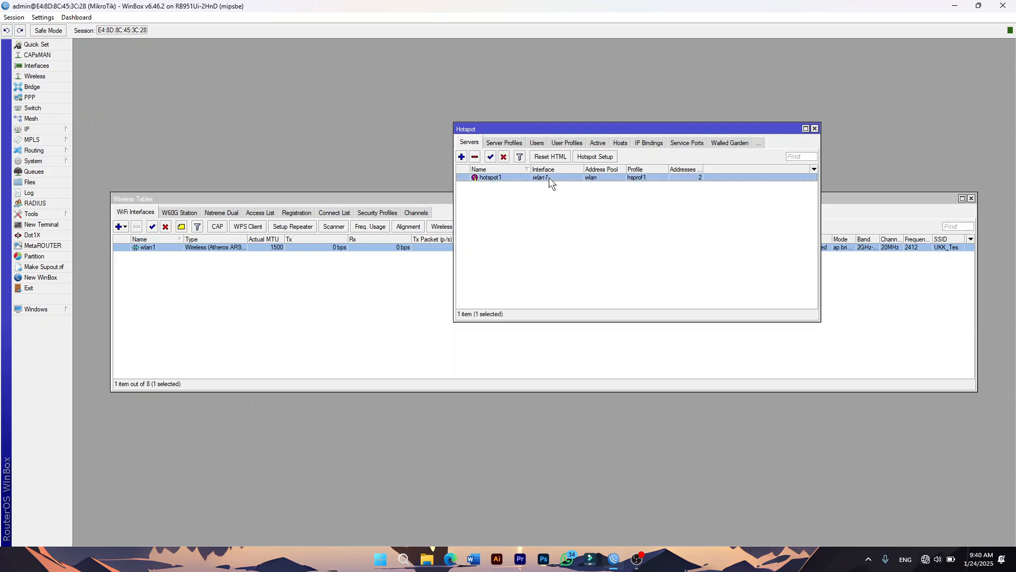
{"action": "left_click", "coordinate": [551, 157]}
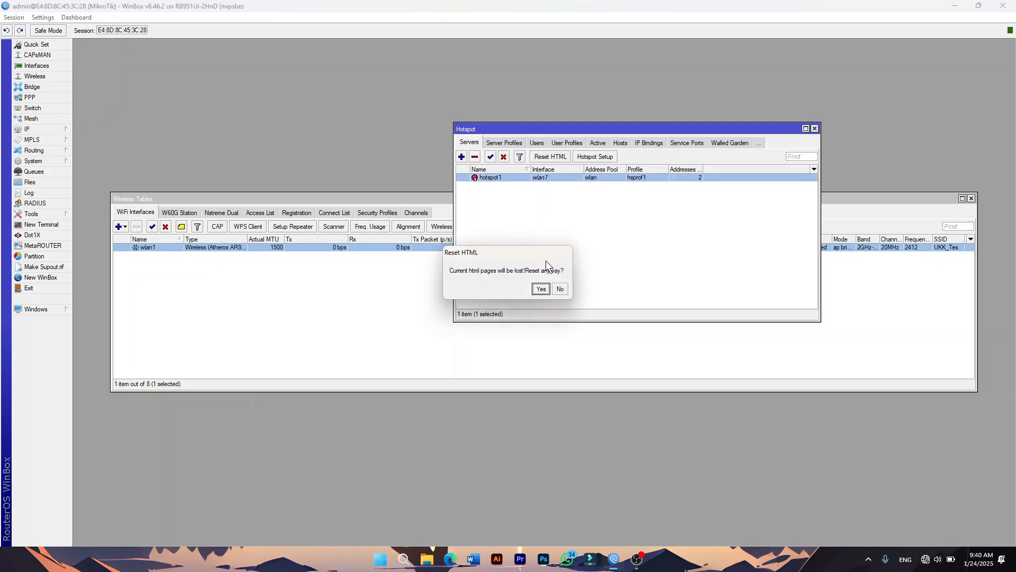
{"action": "left_click", "coordinate": [541, 289]}
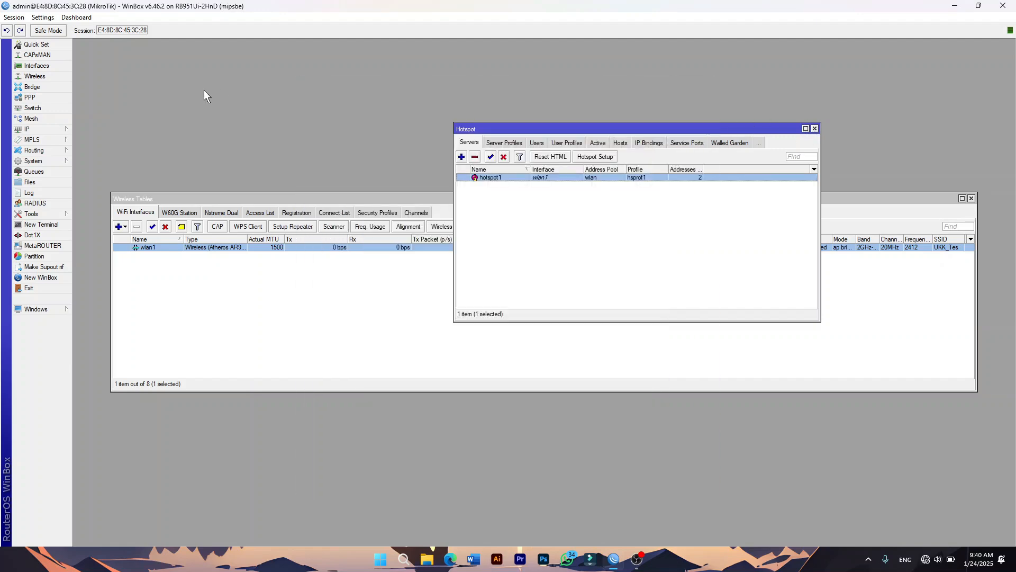
Download hotspot/login.html from the router's Files list to the Desktop.
{"action": "left_click", "coordinate": [41, 182]}
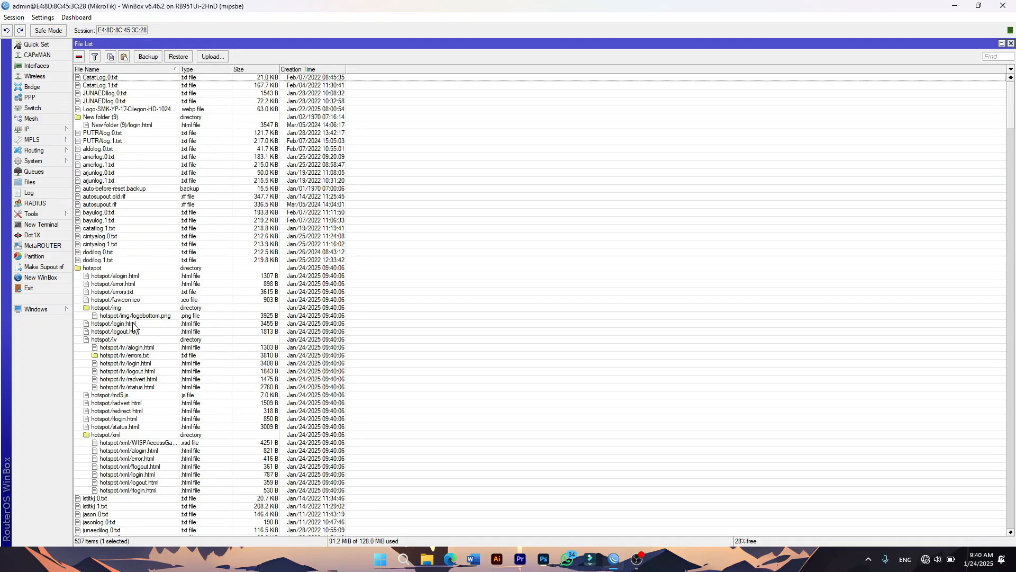
{"action": "left_click", "coordinate": [132, 323]}
{"action": "right_click", "coordinate": [132, 322]}
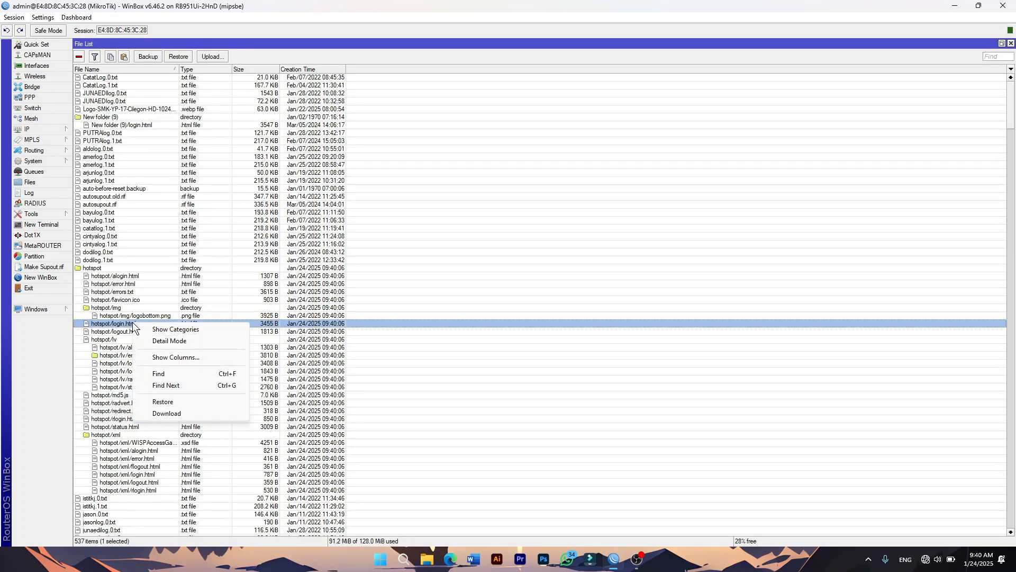
{"action": "left_click", "coordinate": [172, 409]}
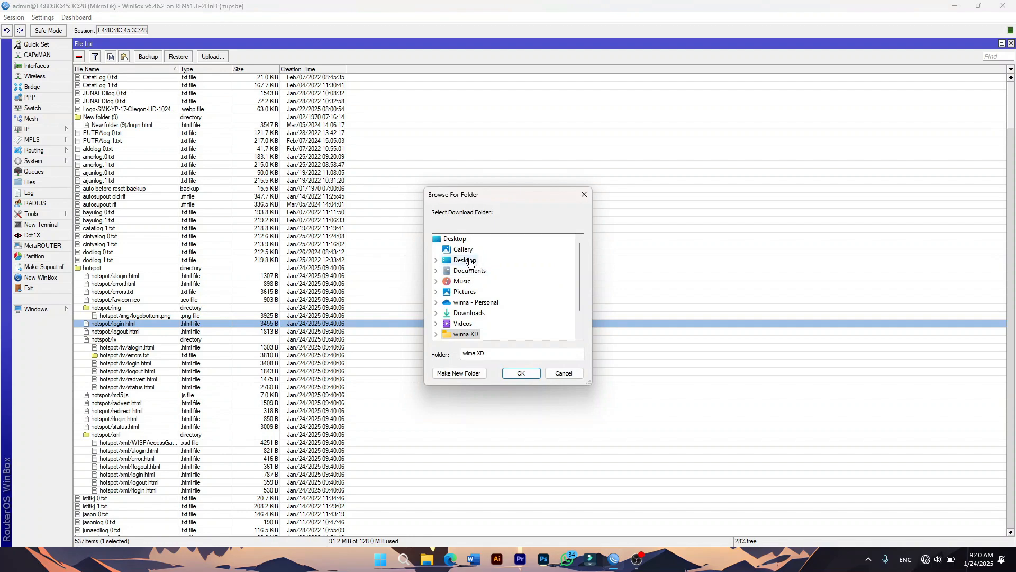
{"action": "left_click", "coordinate": [469, 261]}
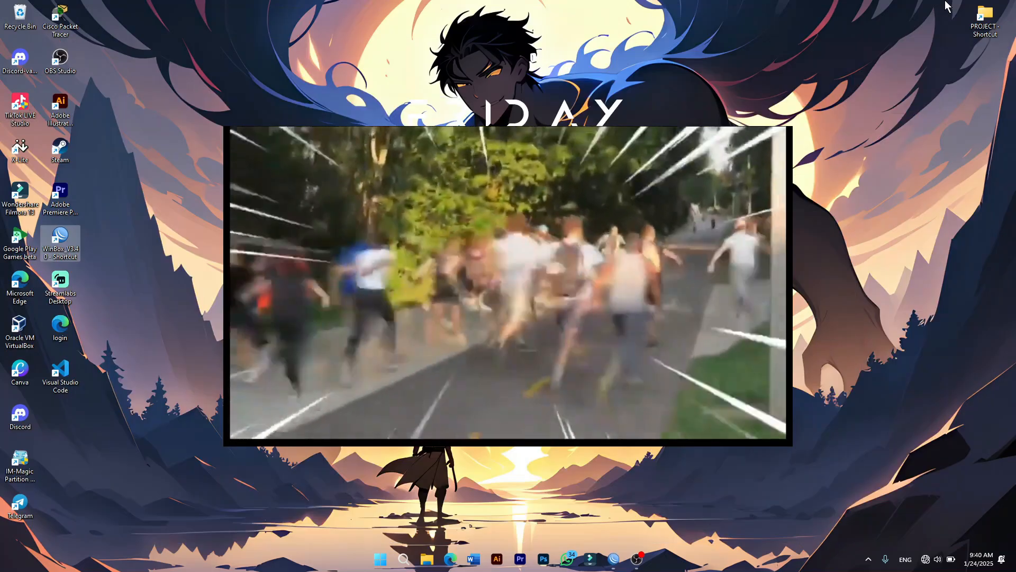
Open the downloaded login.html file with Notepad.
{"action": "right_click", "coordinate": [65, 335]}
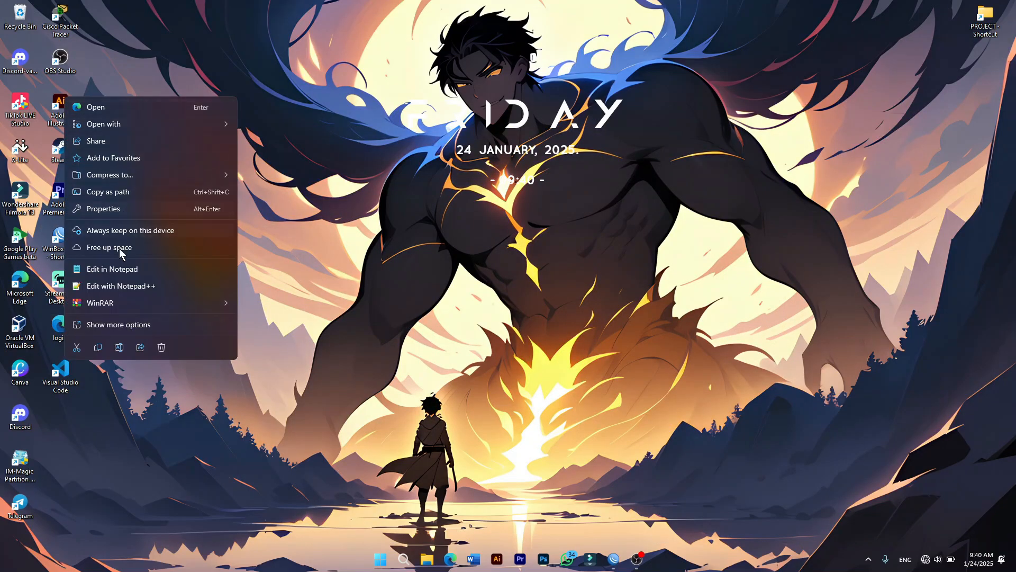
{"action": "left_click", "coordinate": [118, 270]}
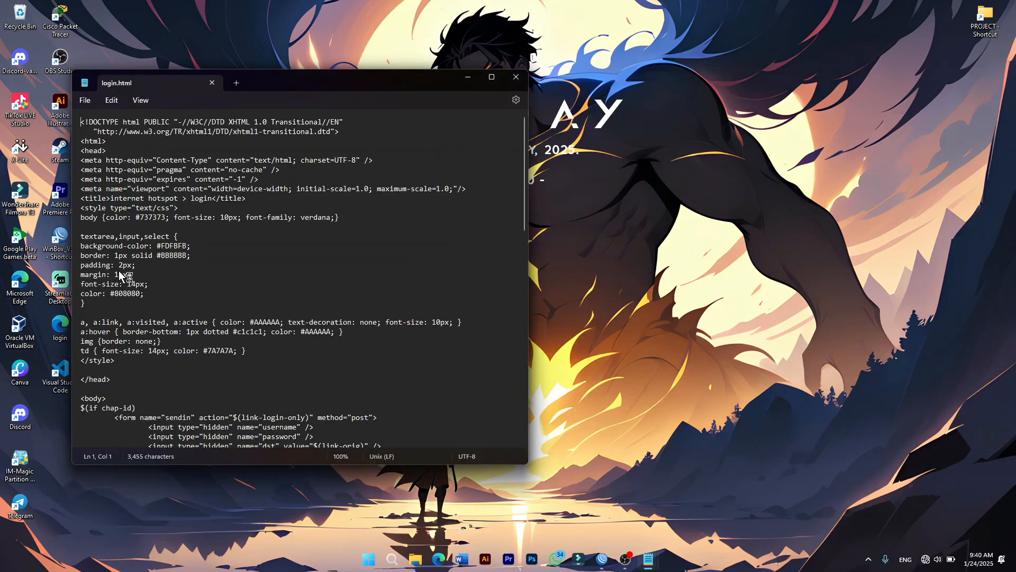
After <body> in login.html, insert <div align="center"> followed by an <h1> tag on its own line.
{"action": "left_click", "coordinate": [492, 77]}
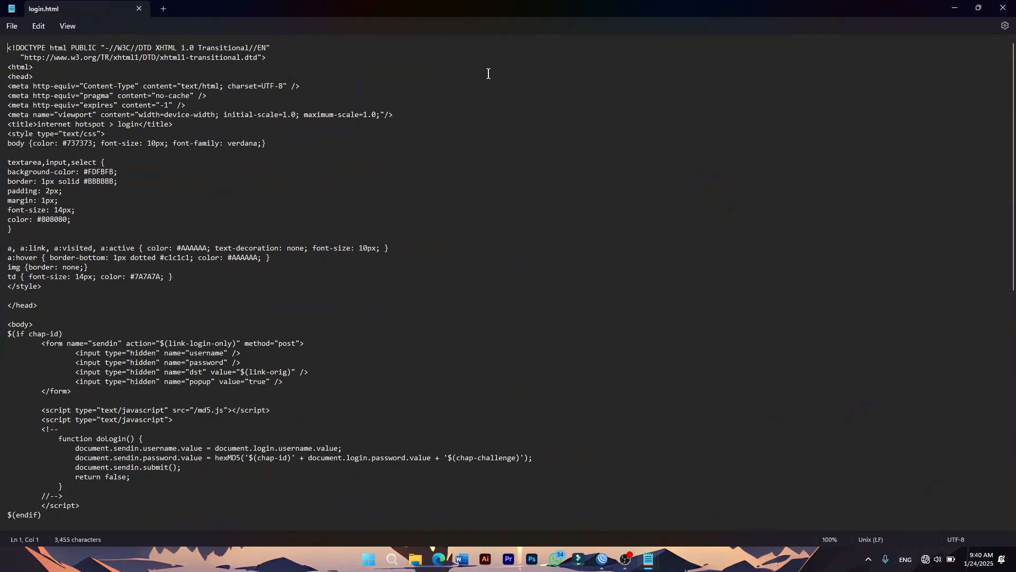
{"action": "left_click", "coordinate": [41, 322]}
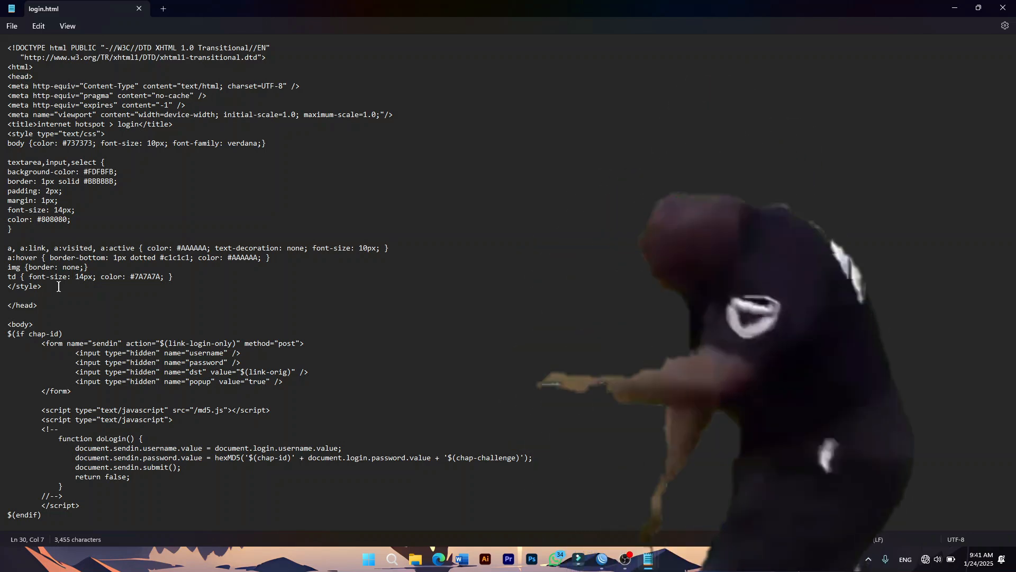
{"action": "key", "text": "Return"}
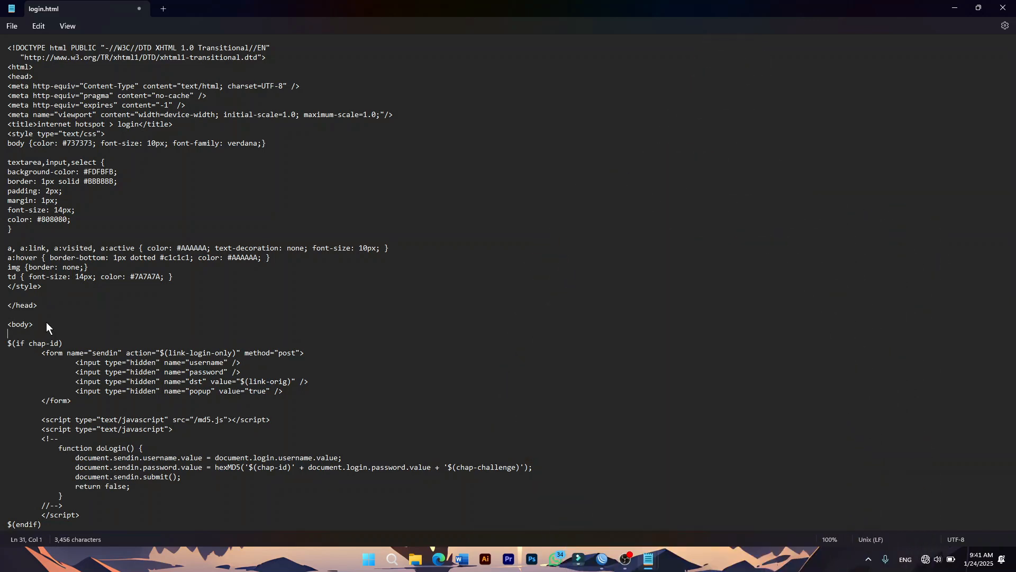
{"action": "type", "text": "<"}
{"action": "type", "text": "div "}
{"action": "type", "text": "align"}
{"action": "type", "text": "="}
{"action": "type", "text": "\"\""}
{"action": "type", "text": "center"}
{"action": "key", "text": "Right"}
{"action": "type", "text": ">"}
{"action": "type", "text": "<>"}
{"action": "type", "text": "h1"}
{"action": "key", "text": "Return"}
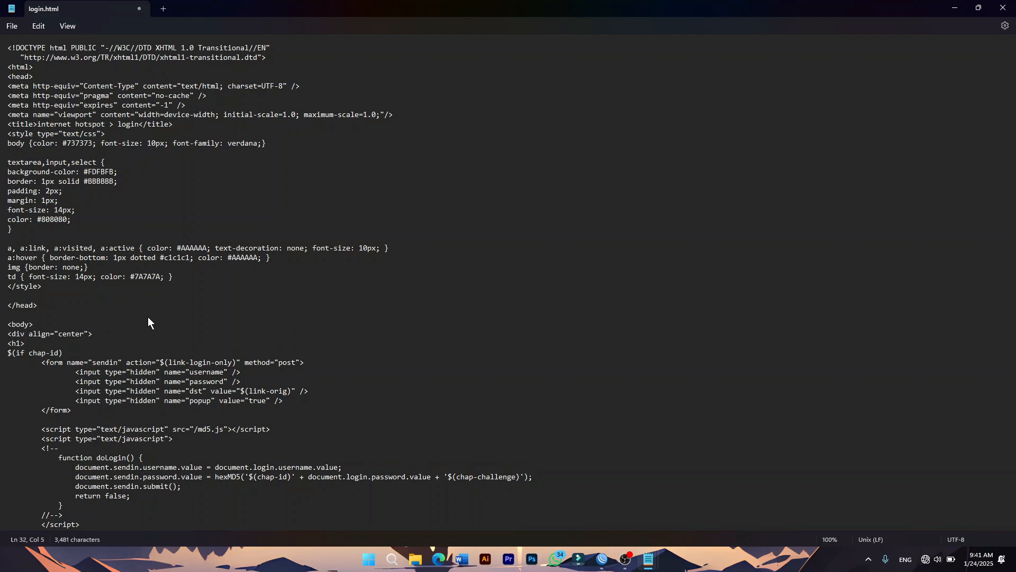
Type the heading 'Selamat Datang di Hotspot SMKS YP 17 Cilegon', close it with </h1>, and add </div> below.
{"action": "type", "text": "Selamat Datang di Hot"}
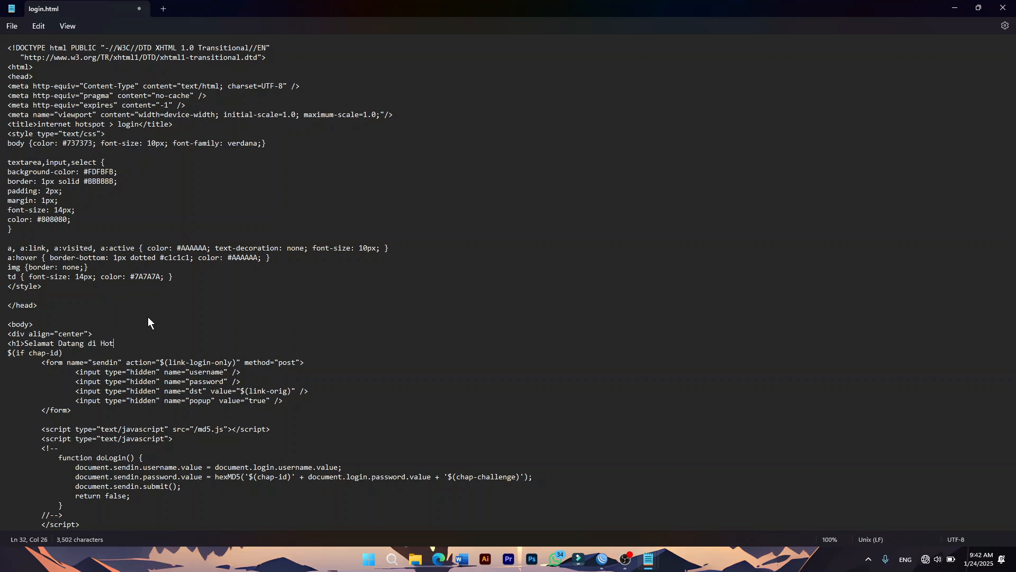
{"action": "type", "text": "spot SMKS YP 1"}
{"action": "type", "text": "7 Cilegon</h1"}
{"action": "type", "text": ">"}
{"action": "key", "text": "Return"}
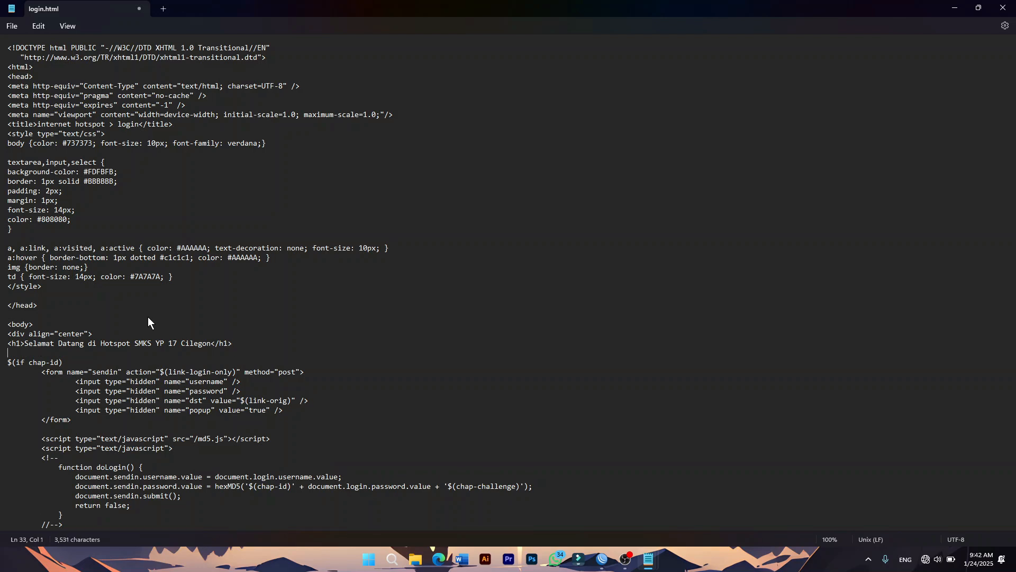
{"action": "type", "text": "</div>"}
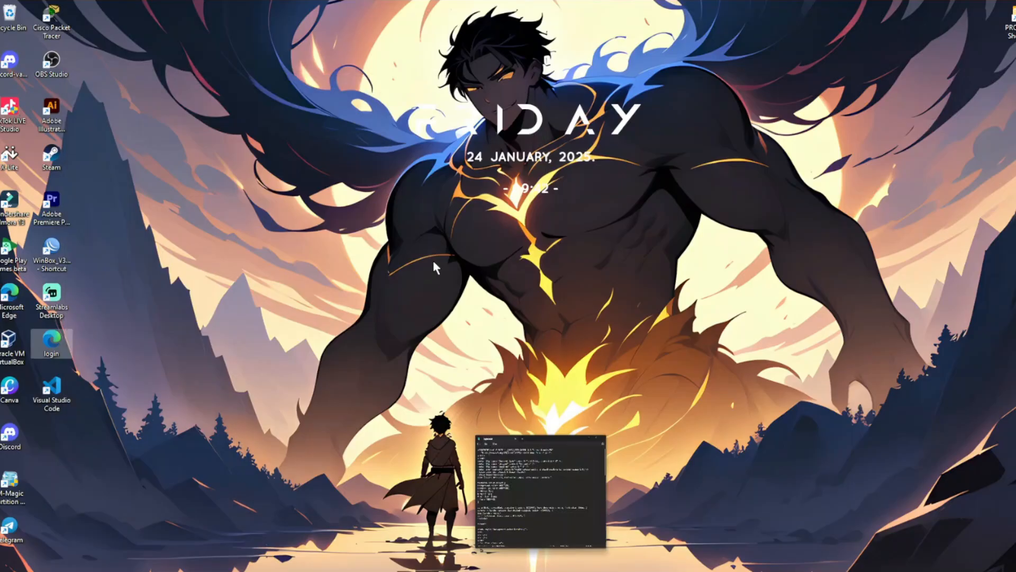
Drag the edited login.html from the desktop into the router's hotspot folder, overwriting the original.
{"action": "left_click_drag", "start_coordinate": [43, 336], "coordinate": [133, 334]}
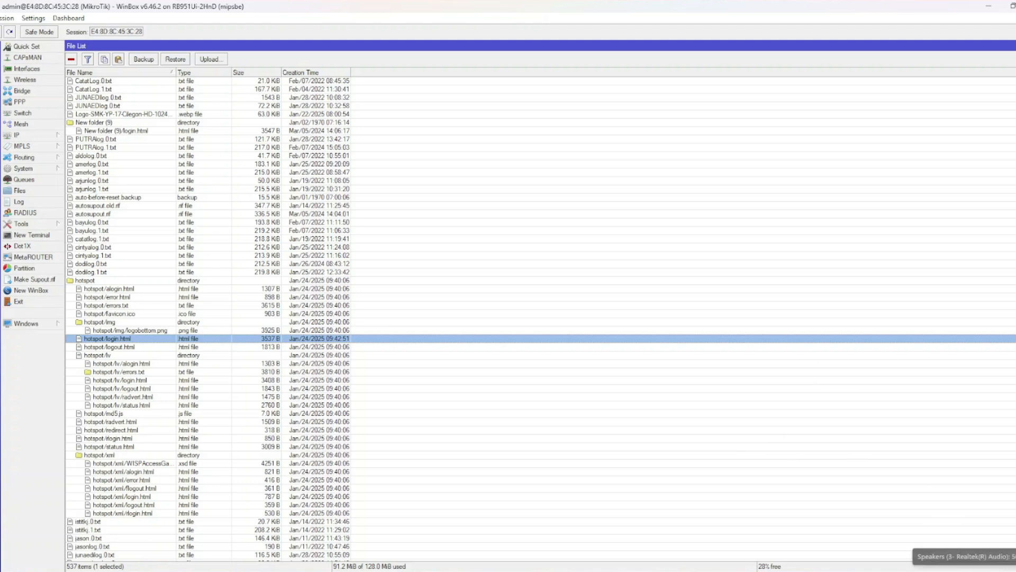
Turn Wi-Fi on in Quick Settings and list the available wireless networks.
{"action": "left_click", "coordinate": [974, 571]}
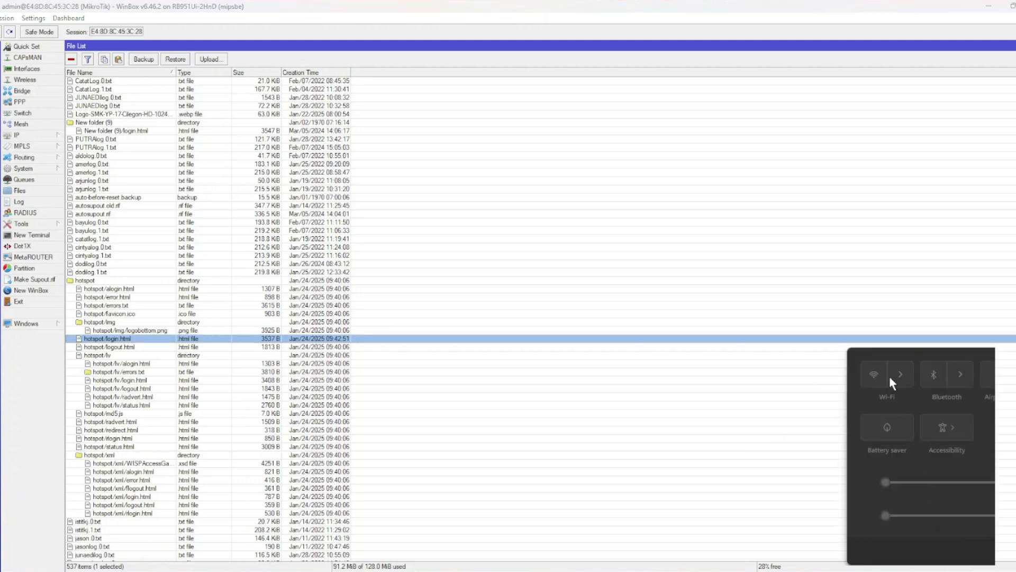
{"action": "left_click", "coordinate": [872, 375]}
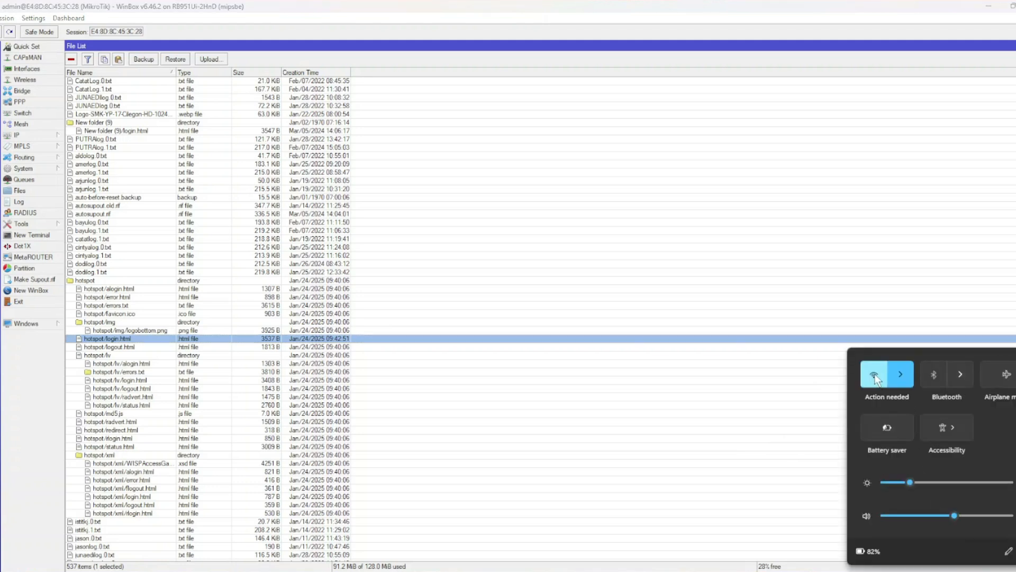
{"action": "left_click", "coordinate": [908, 377]}
{"action": "scroll", "coordinate": [916, 458], "scroll_direction": "down", "scroll_amount": 1}
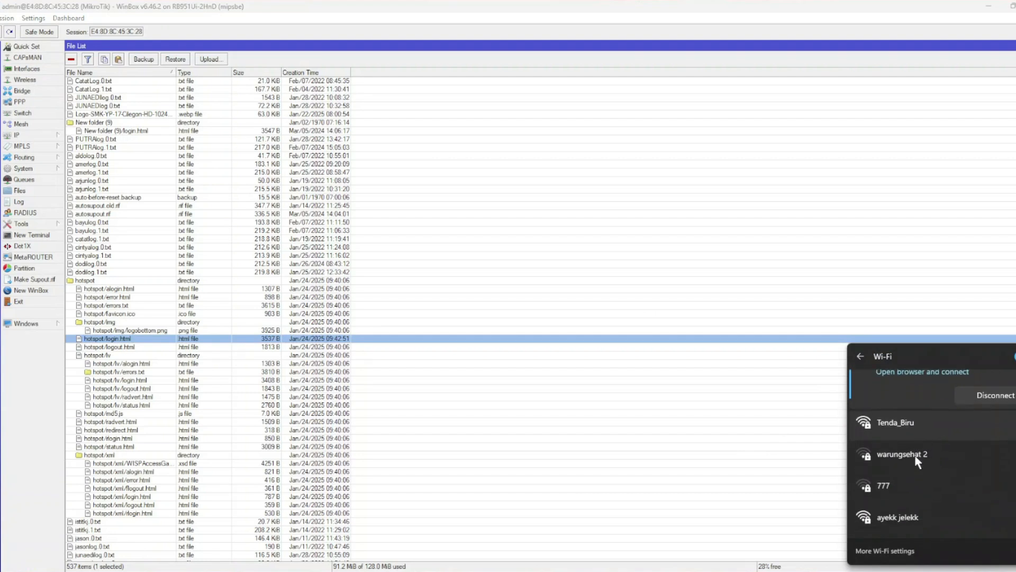
{"action": "scroll", "coordinate": [915, 455], "scroll_direction": "down", "scroll_amount": 5}
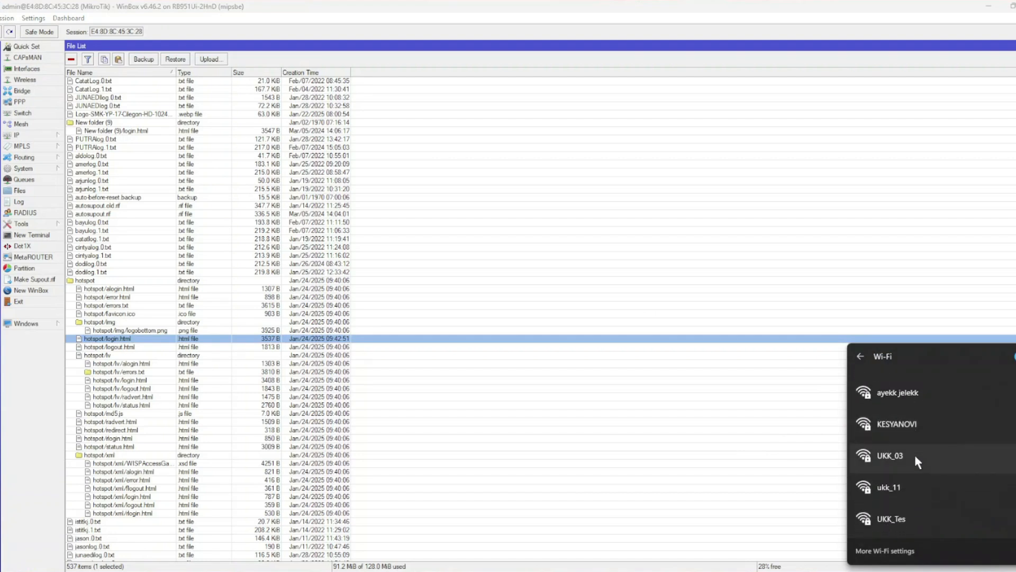
{"action": "scroll", "coordinate": [915, 456], "scroll_direction": "down", "scroll_amount": 2}
Join UKK_Tes with its security key, with Connect automatically turned off.
{"action": "left_click", "coordinate": [915, 456]}
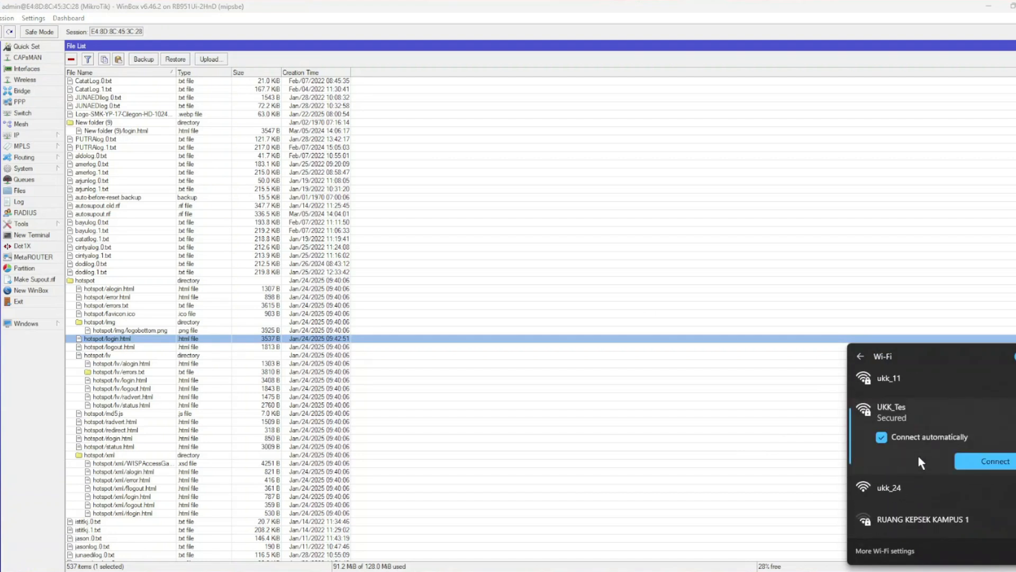
{"action": "left_click", "coordinate": [930, 438]}
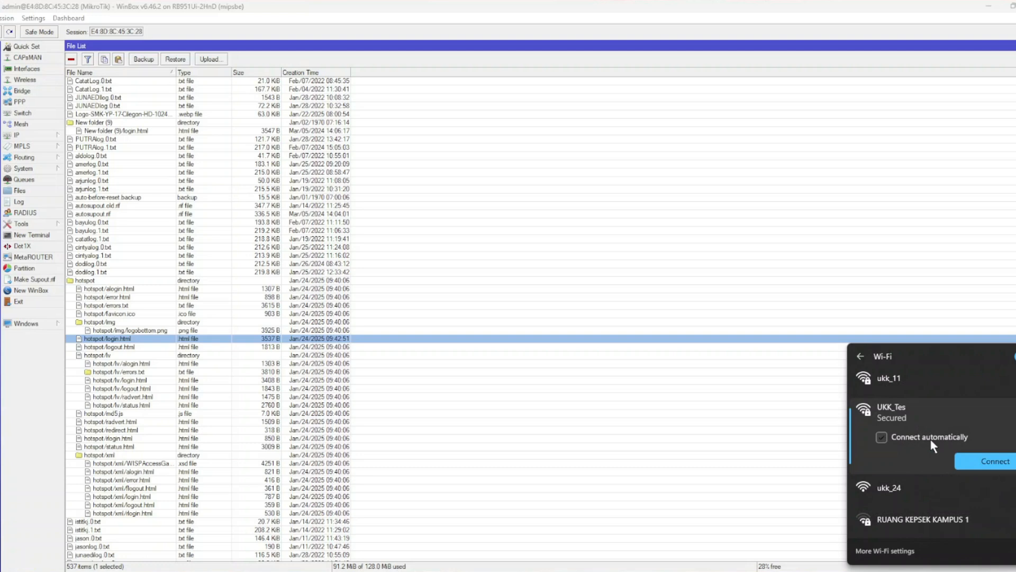
{"action": "left_click", "coordinate": [985, 460]}
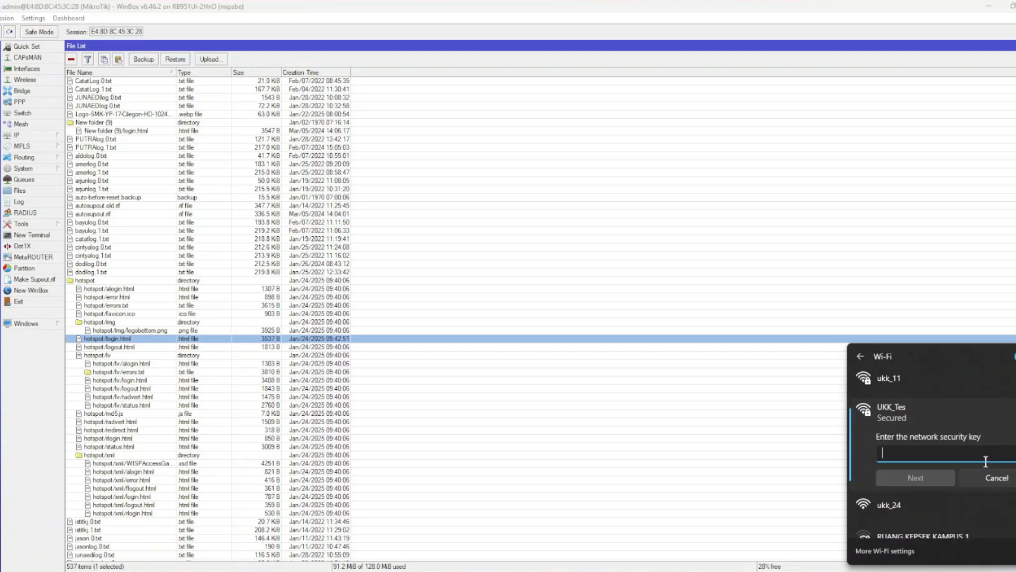
{"action": "type", "text": "••"}
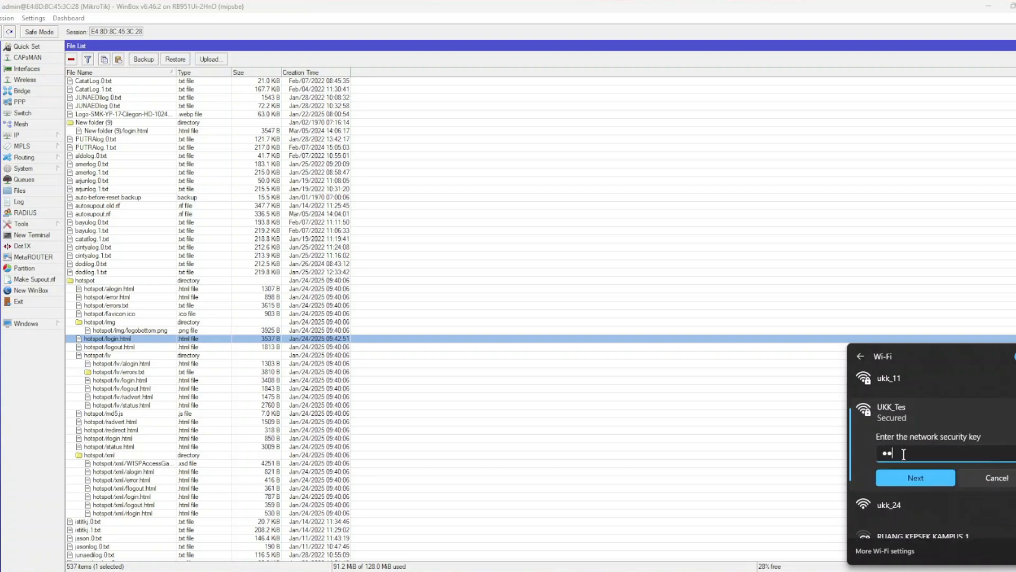
{"action": "type", "text": "••••••"}
{"action": "left_click", "coordinate": [1015, 453]}
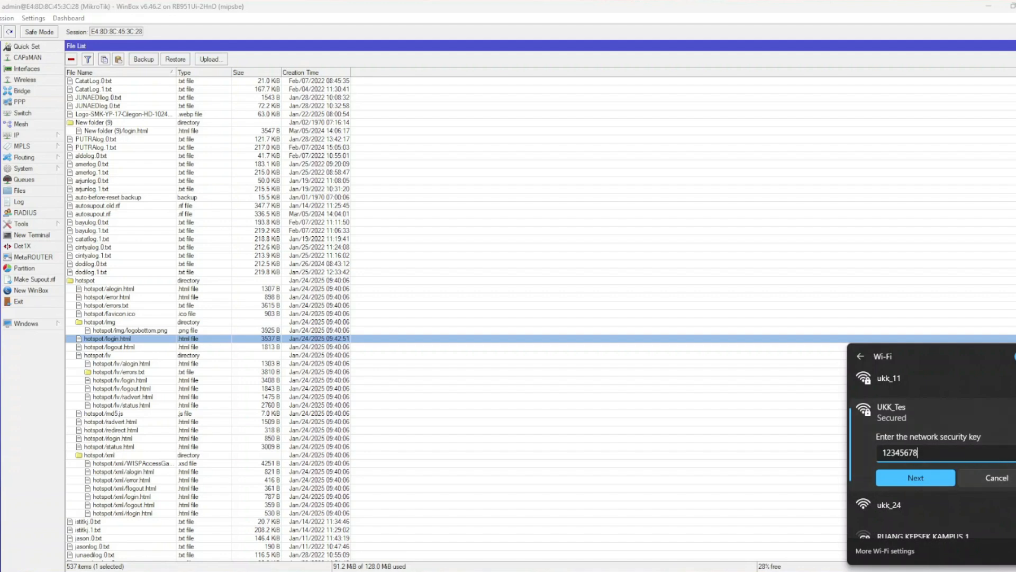
{"action": "left_click", "coordinate": [927, 479]}
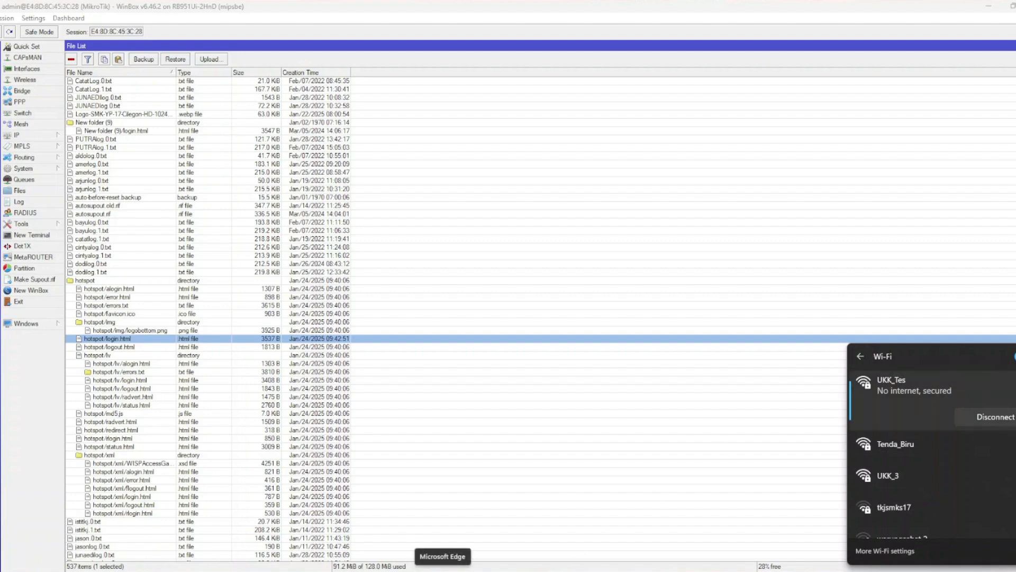
Launch Edge and load the portalsmk.sch.id/login hotspot page.
{"action": "left_click", "coordinate": [437, 571]}
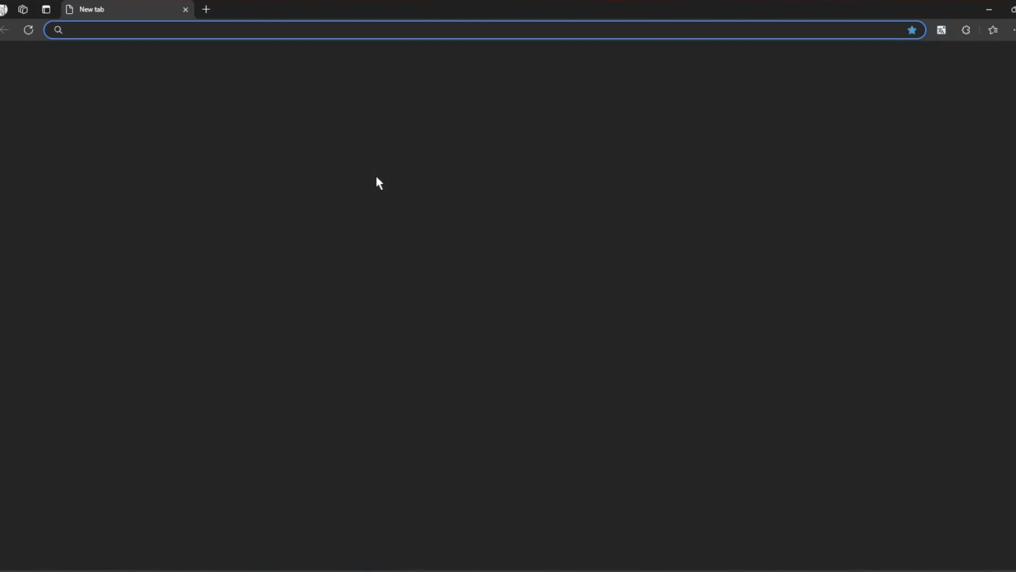
{"action": "type", "text": "portalsmk.sch.id/login"}
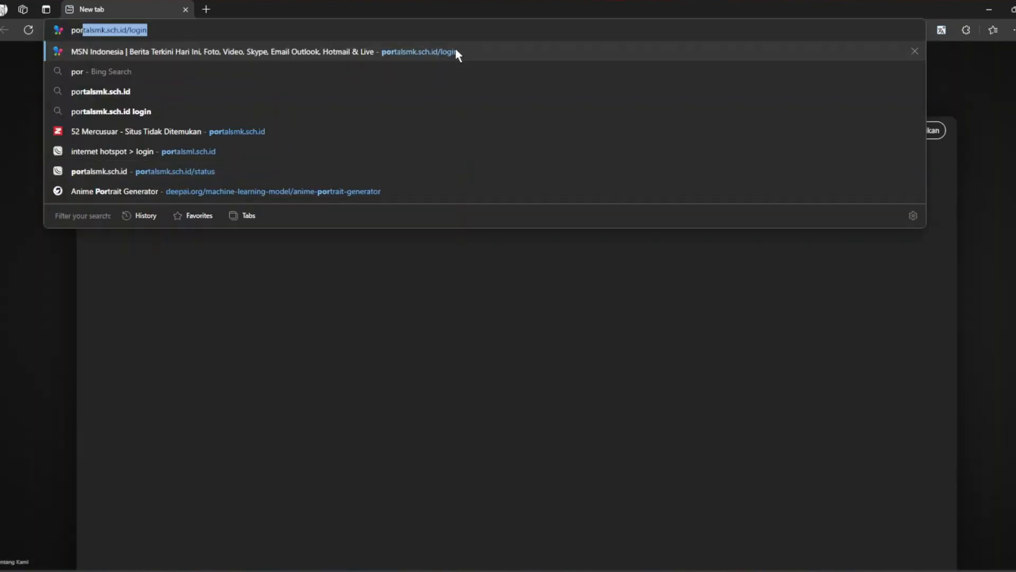
{"action": "left_click", "coordinate": [455, 51]}
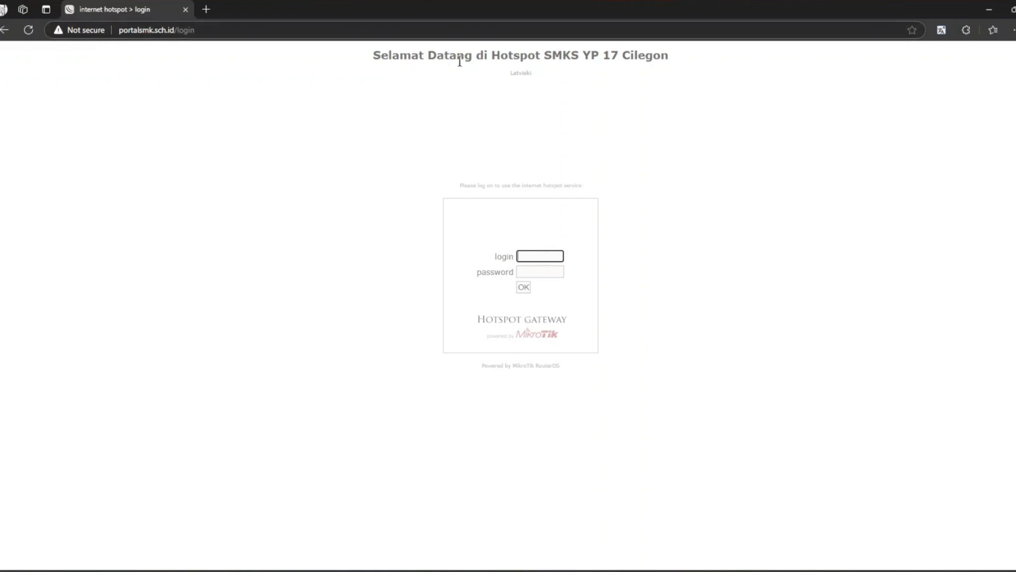
Log in as kepalasekolah with its password and highlight the assigned IP 192.168.20.99.
{"action": "left_click", "coordinate": [528, 256]}
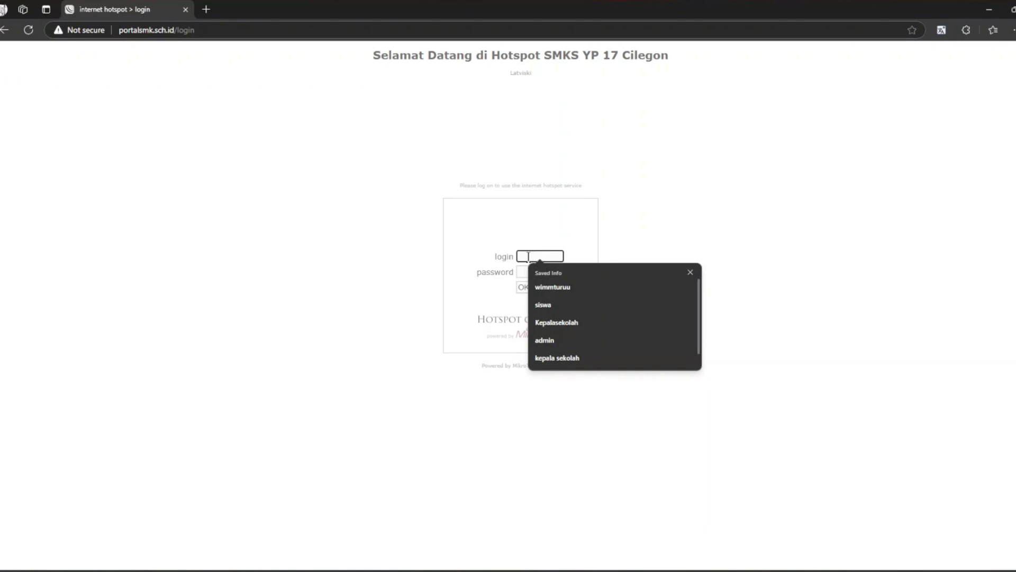
{"action": "type", "text": "kepala"}
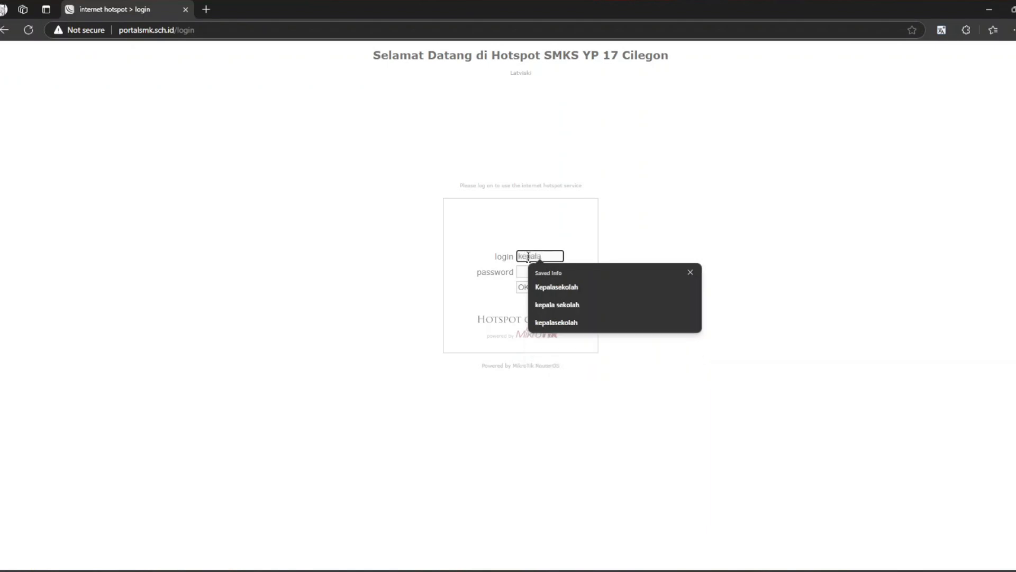
{"action": "type", "text": "sekoa"}
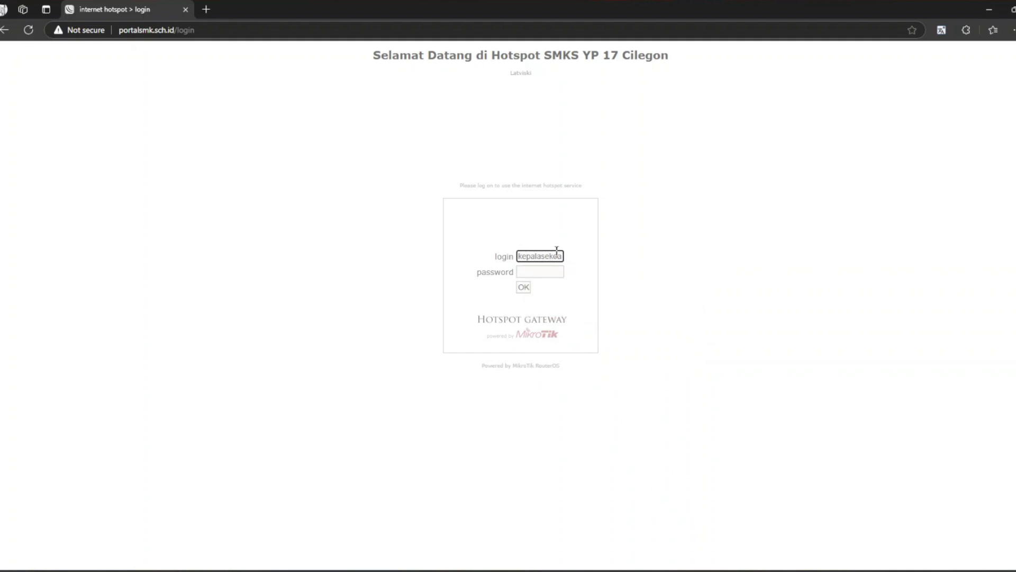
{"action": "key", "text": "BackSpace"}
{"action": "type", "text": "lah"}
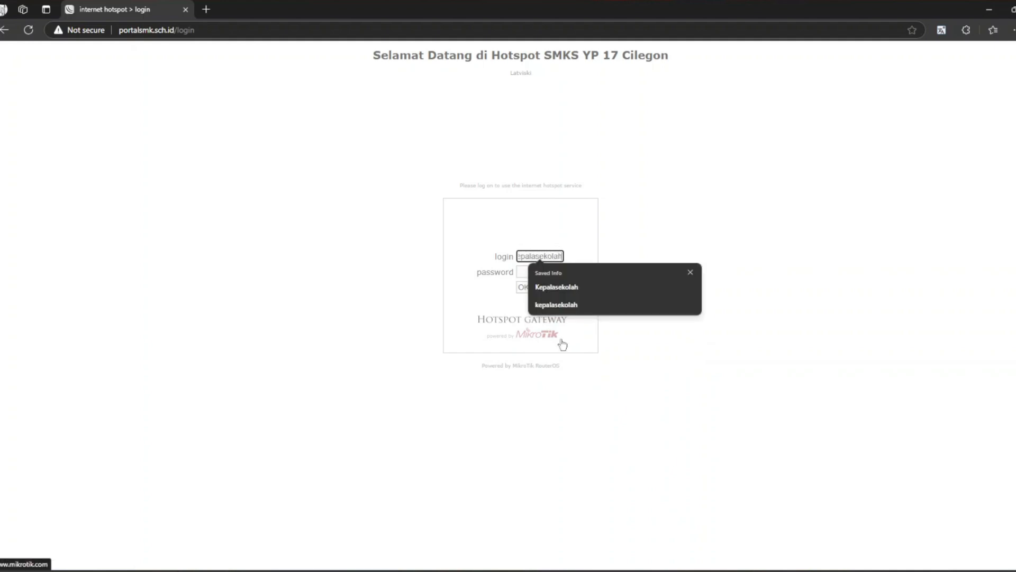
{"action": "left_click", "coordinate": [522, 272]}
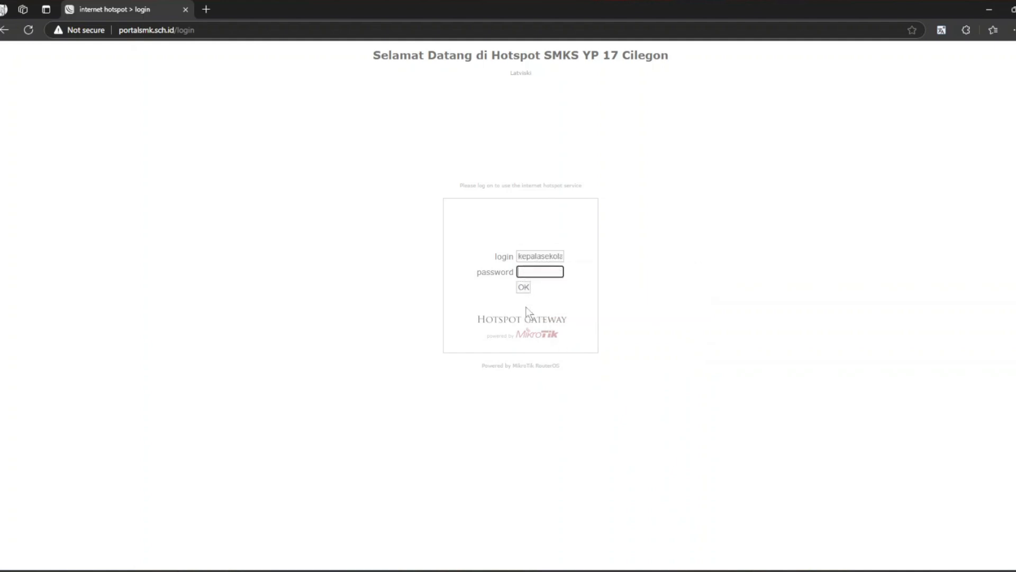
{"action": "type", "text": "••"}
{"action": "left_click", "coordinate": [524, 287]}
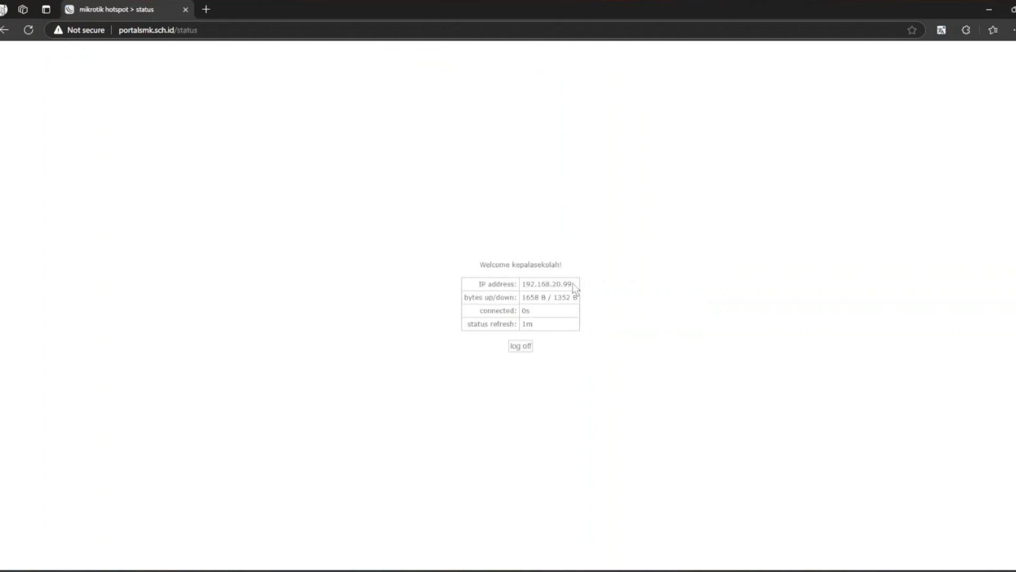
{"action": "left_click_drag", "start_coordinate": [575, 285], "coordinate": [523, 290]}
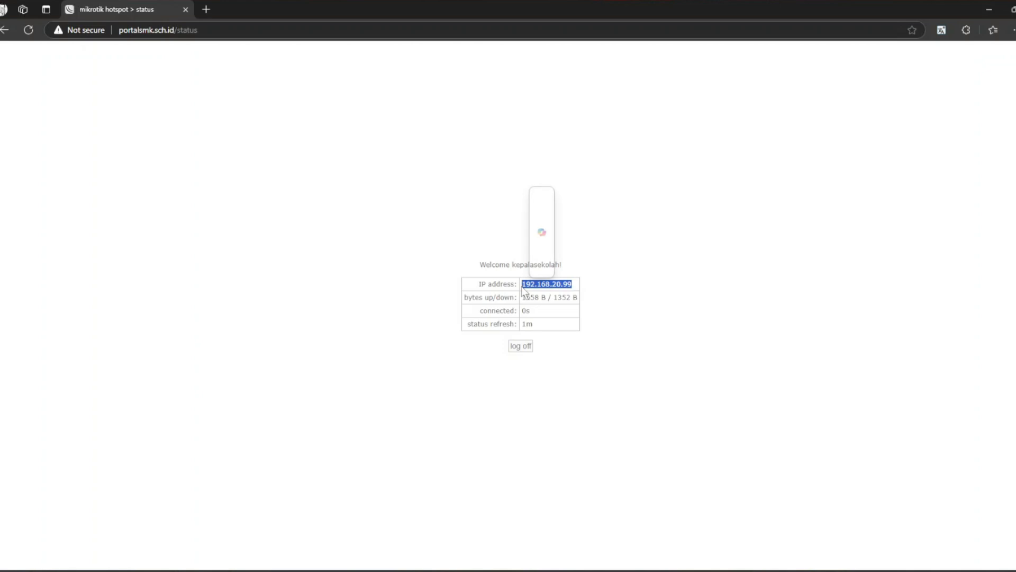
Try loading fast.com in a new tab, which fails with 'can't reach this page'.
{"action": "left_click", "coordinate": [478, 294]}
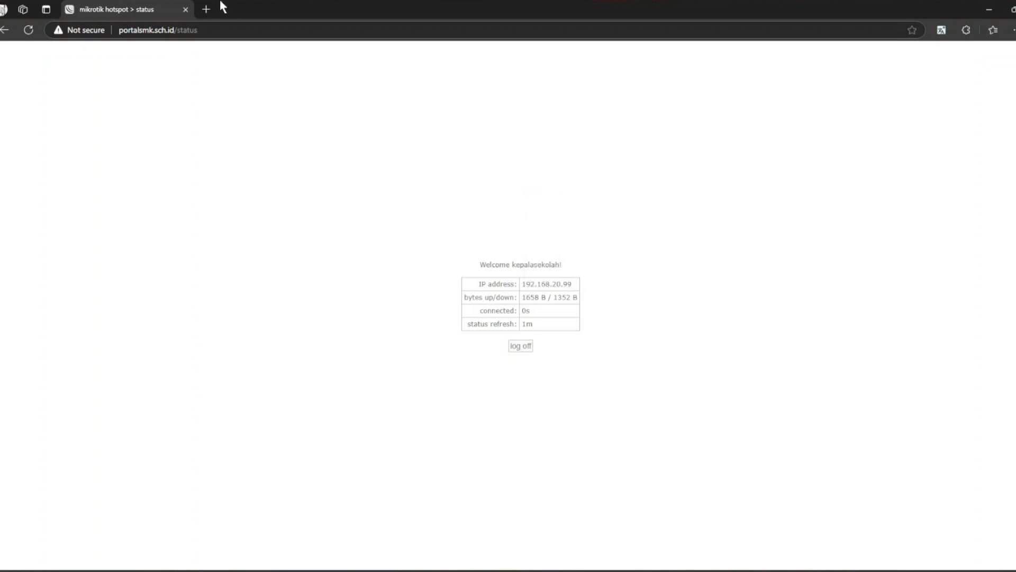
{"action": "left_click", "coordinate": [206, 10]}
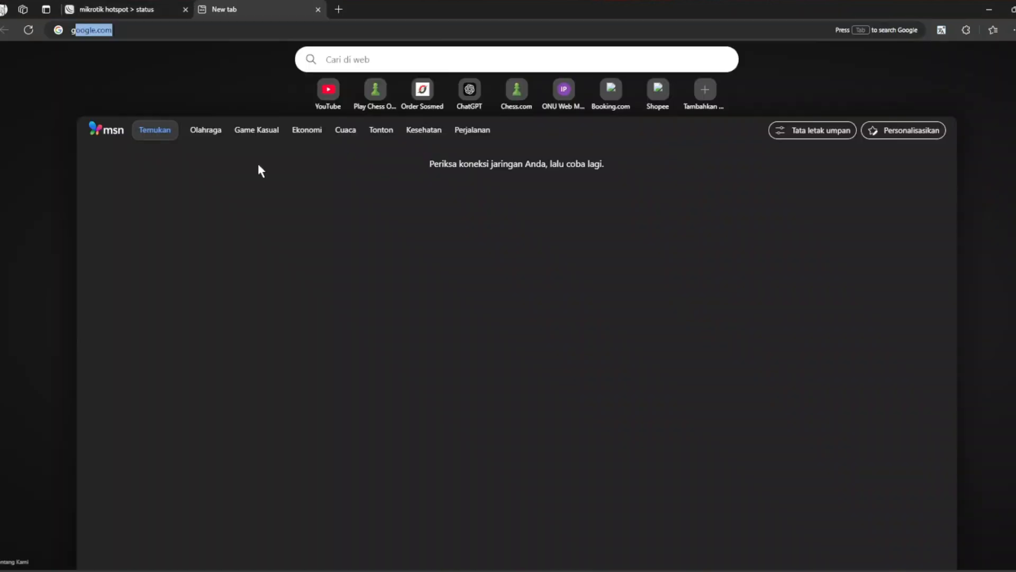
{"action": "type", "text": "g"}
{"action": "key", "text": "BackSpace"}
{"action": "key", "text": "Escape"}
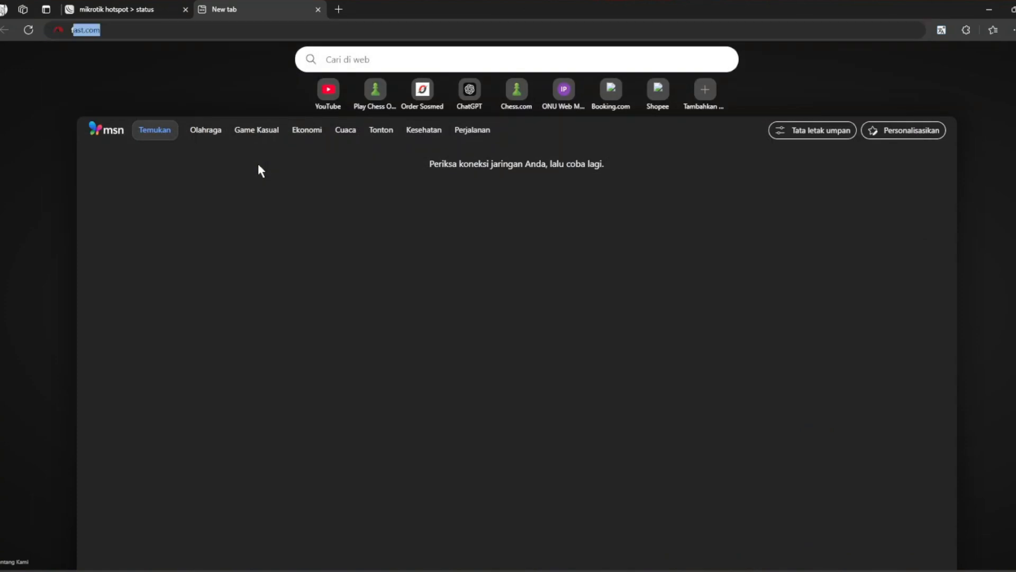
{"action": "type", "text": "fast"}
{"action": "key", "text": "Return"}
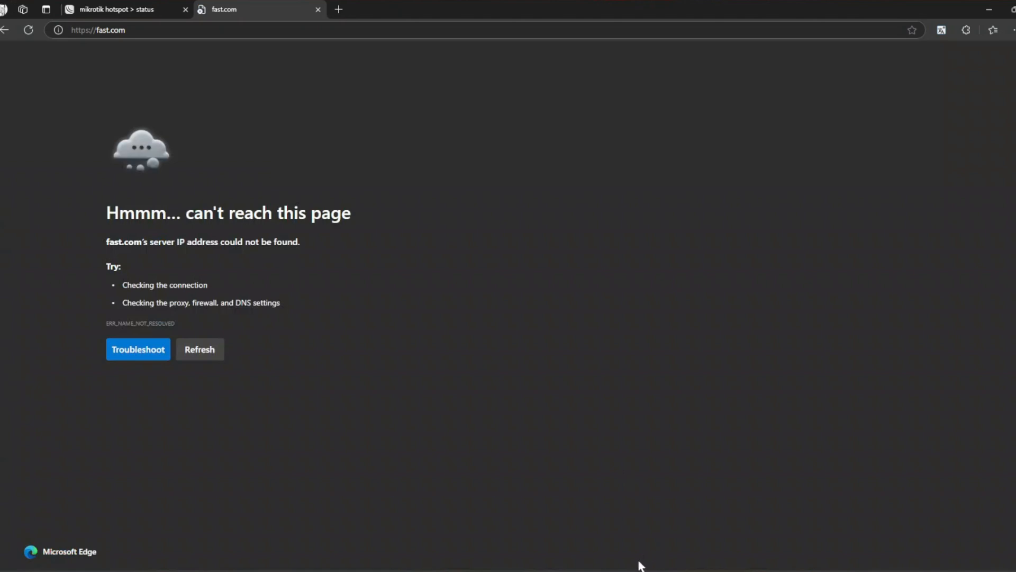
{"action": "mouse_move", "coordinate": [619, 570]}
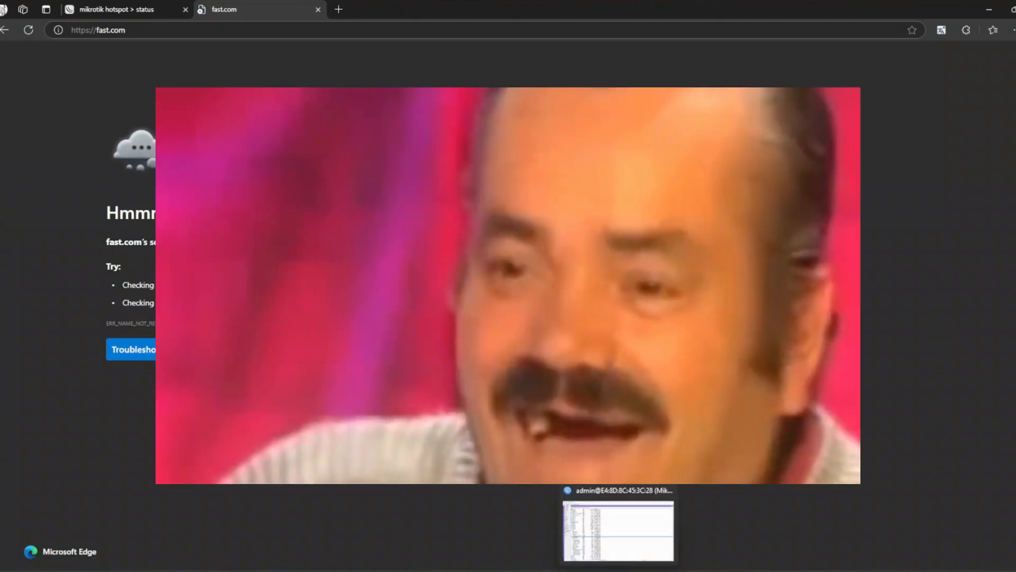
In IP > Firewall > NAT, add a srcnat rule with out-interface ether1 and action masquerade.
{"action": "left_click", "coordinate": [619, 529]}
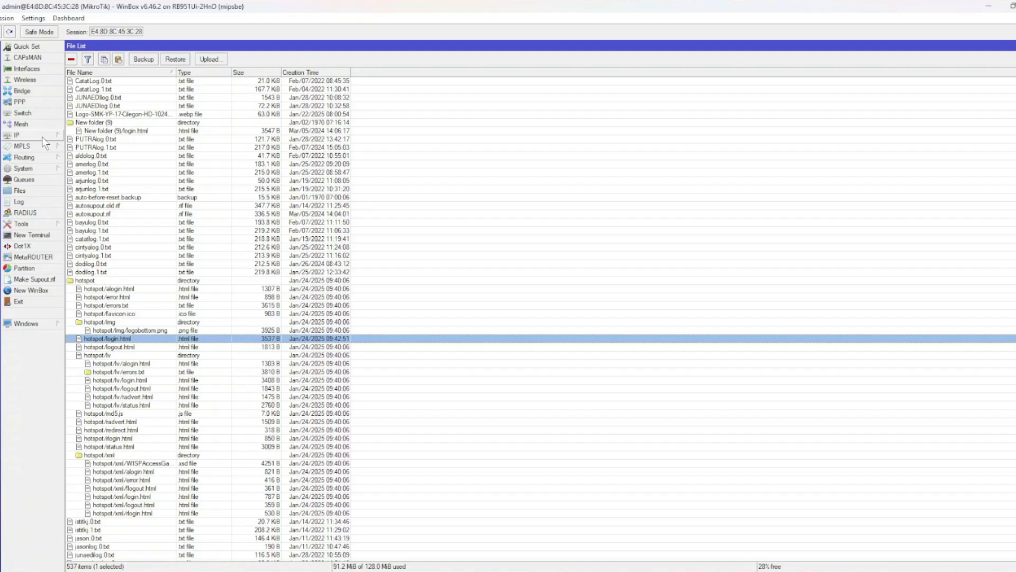
{"action": "left_click", "coordinate": [43, 137]}
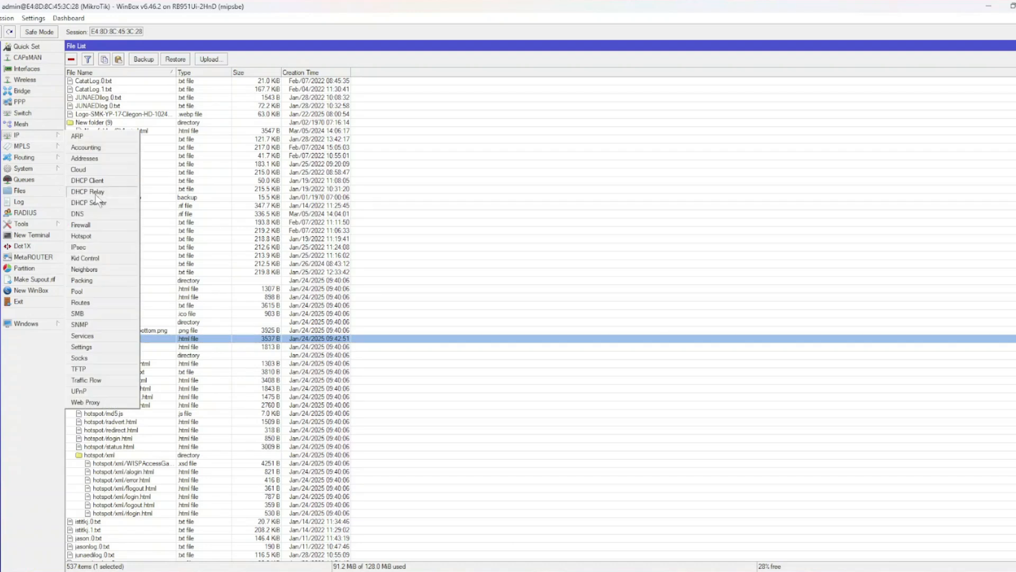
{"action": "left_click", "coordinate": [106, 226]}
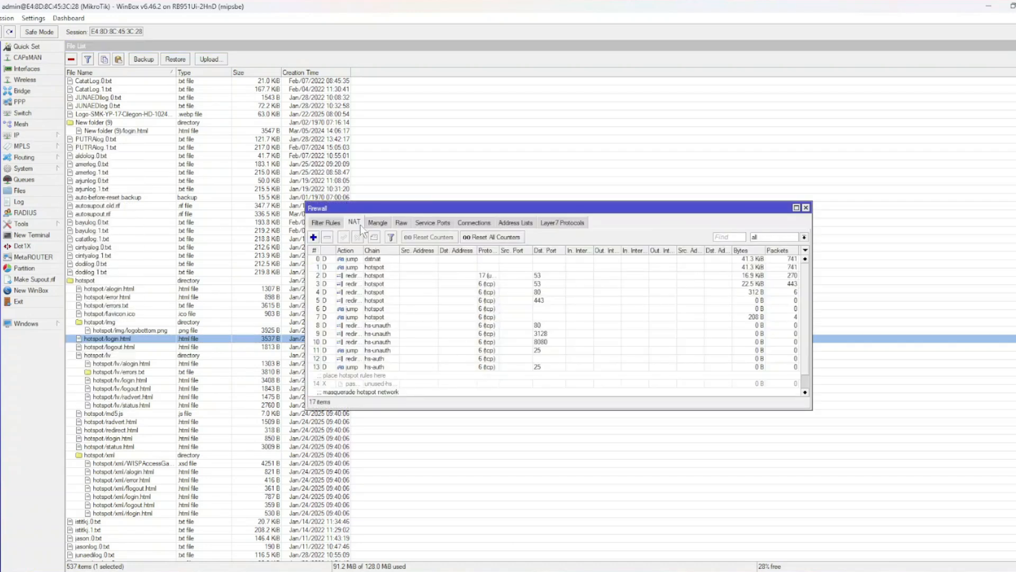
{"action": "left_click", "coordinate": [314, 237]}
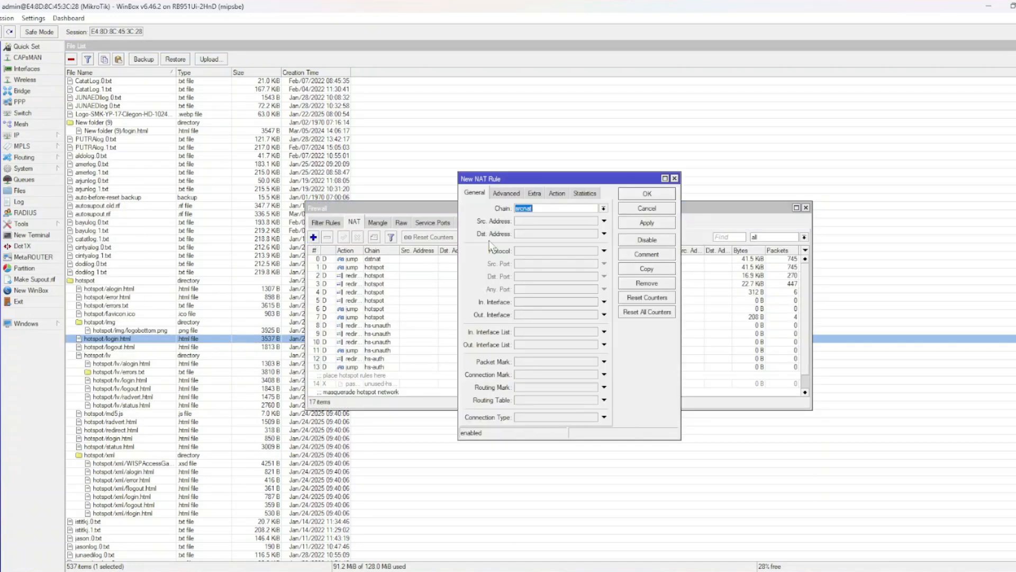
{"action": "left_click", "coordinate": [528, 315]}
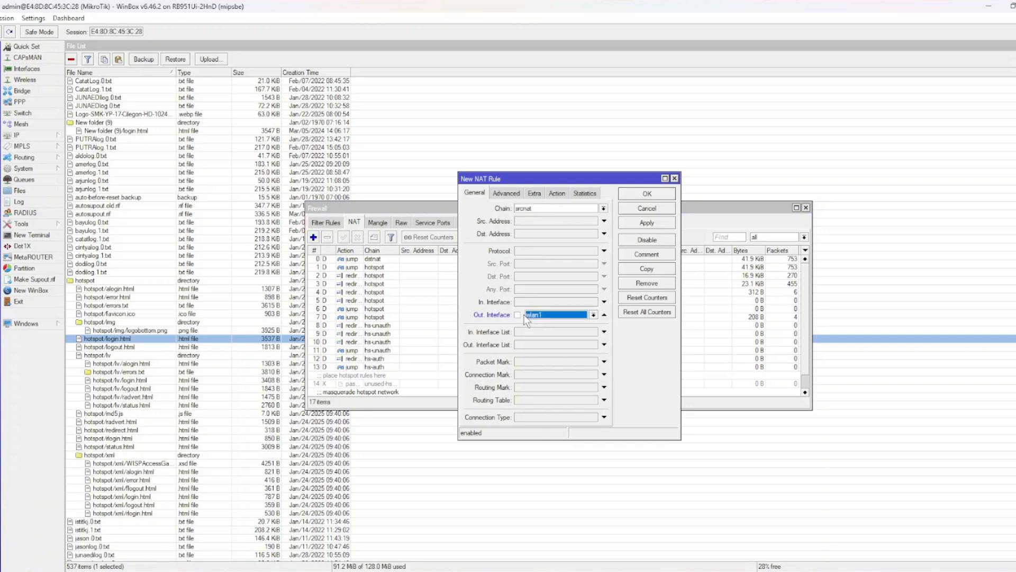
{"action": "left_click", "coordinate": [542, 315]}
{"action": "left_click", "coordinate": [541, 354]}
{"action": "left_click", "coordinate": [564, 194]}
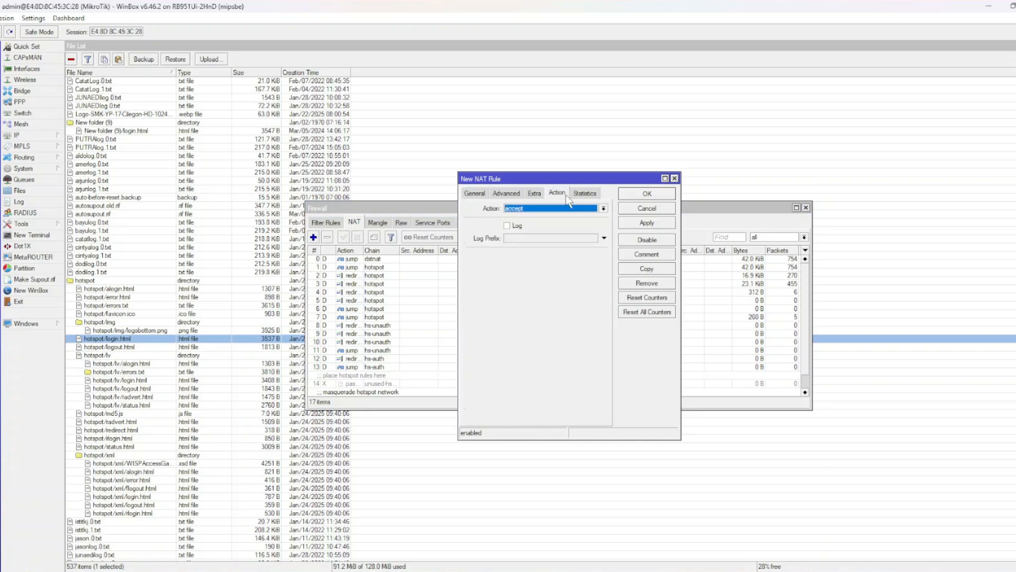
{"action": "left_click", "coordinate": [545, 209]}
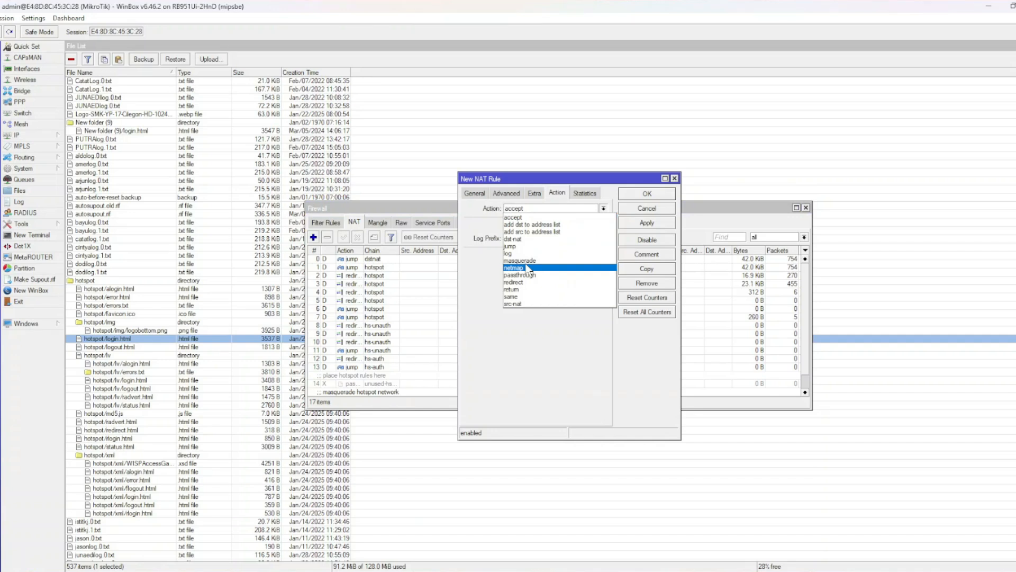
{"action": "left_click", "coordinate": [524, 261]}
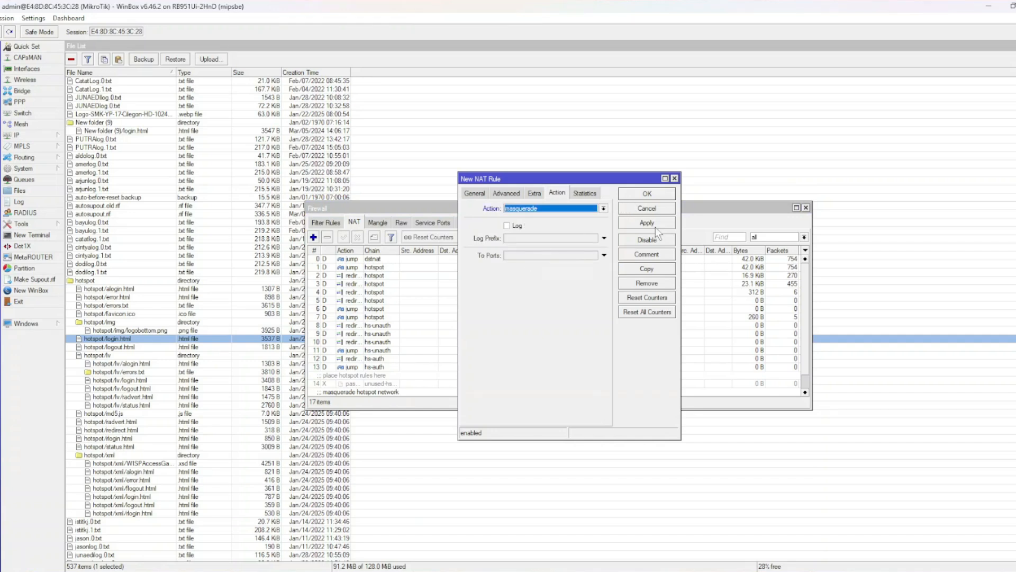
{"action": "left_click", "coordinate": [666, 194]}
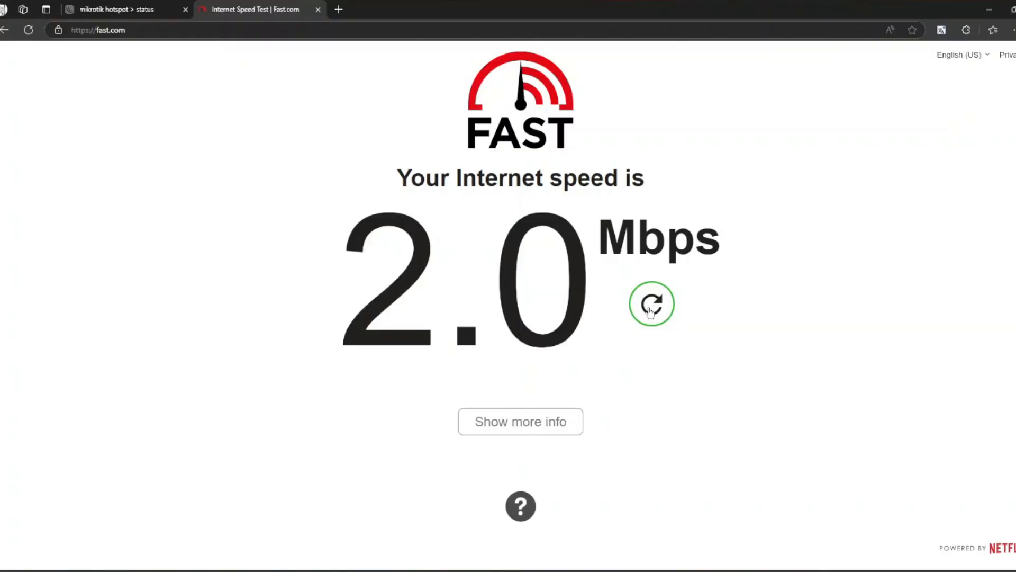
Rerun the fast.com speed test and highlight its 2.5 Mbps result.
{"action": "left_click", "coordinate": [650, 311]}
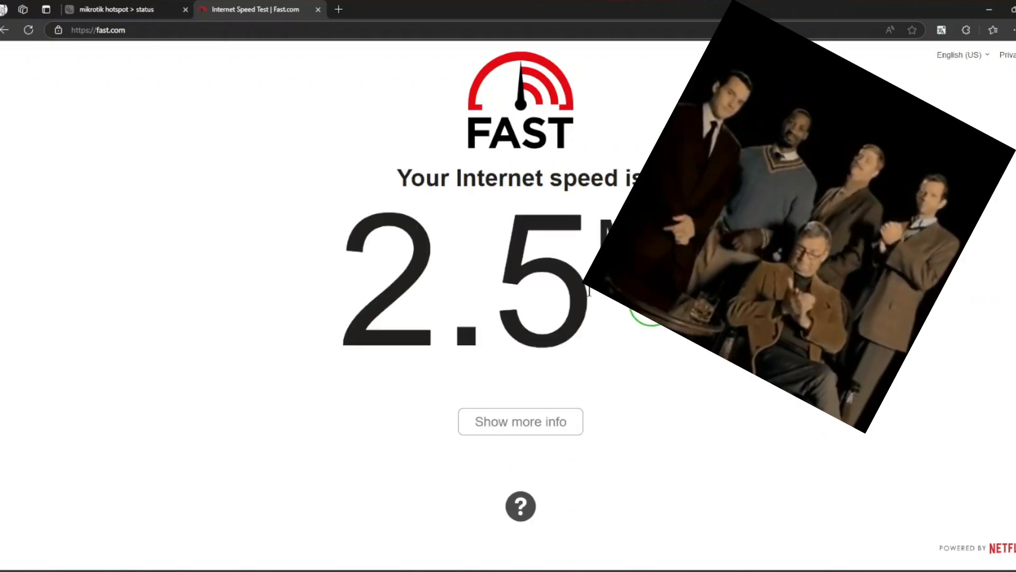
{"action": "left_click_drag", "start_coordinate": [324, 295], "coordinate": [747, 317]}
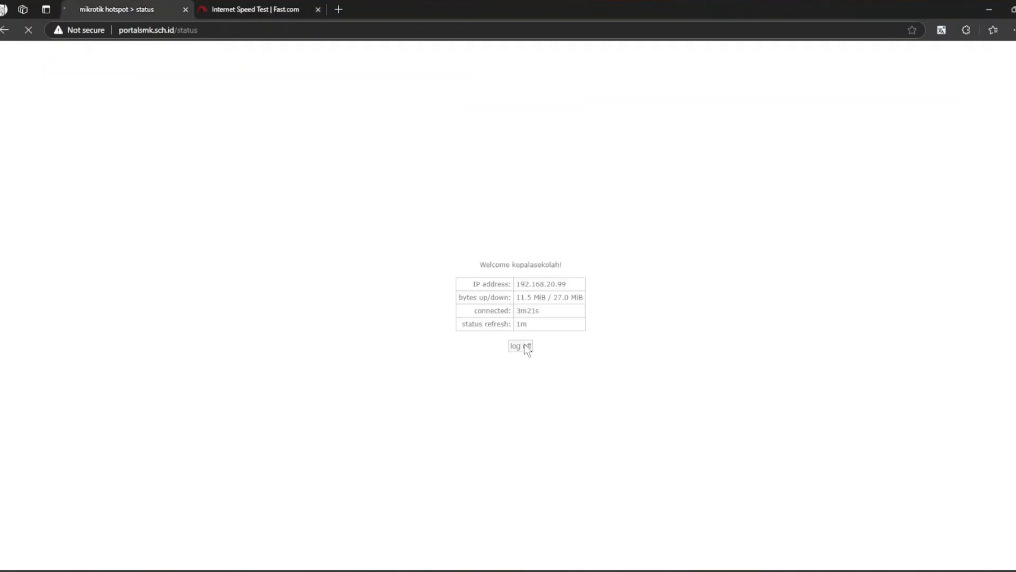
Log off the hotspot and log back in as siswa with its password.
{"action": "left_click", "coordinate": [525, 347]}
{"action": "left_click", "coordinate": [518, 347]}
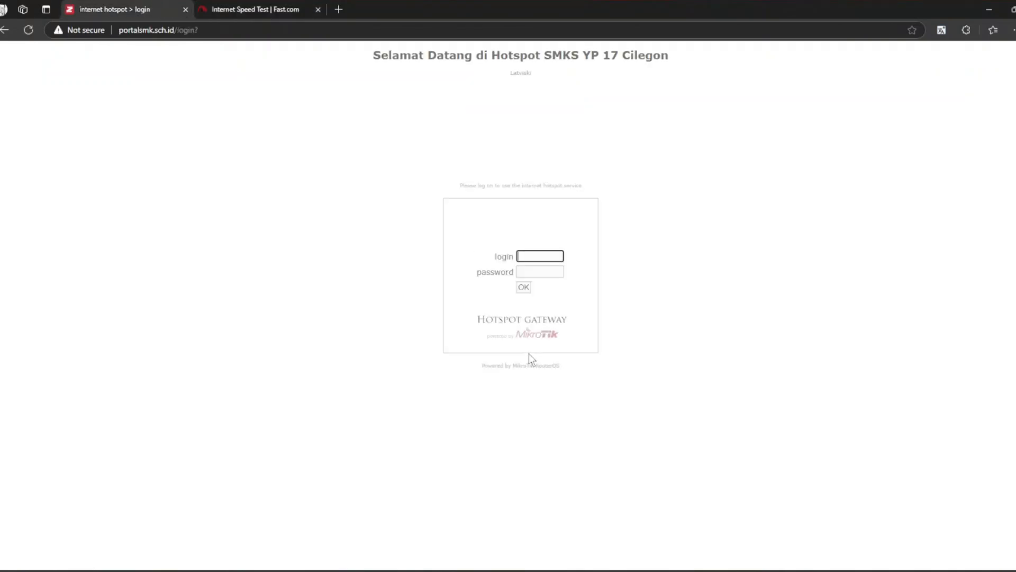
{"action": "type", "text": "siswa"}
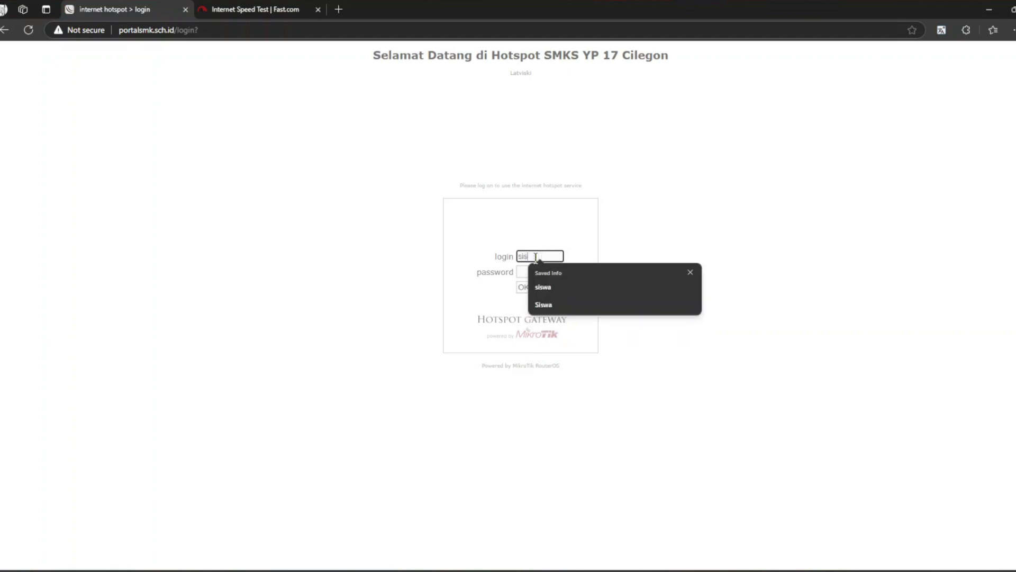
{"action": "left_click", "coordinate": [522, 272]}
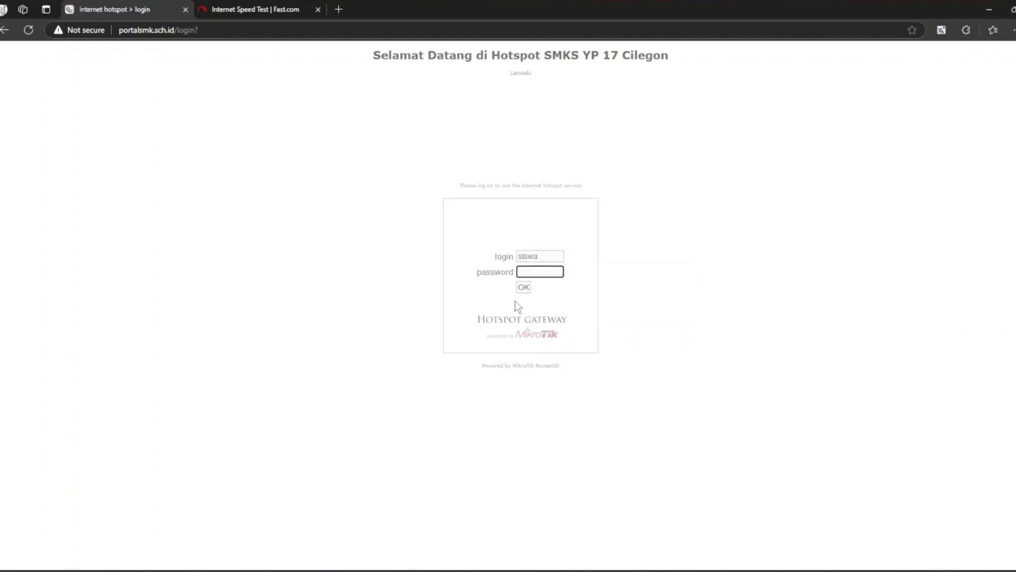
{"action": "type", "text": "sis"}
{"action": "left_click", "coordinate": [528, 287]}
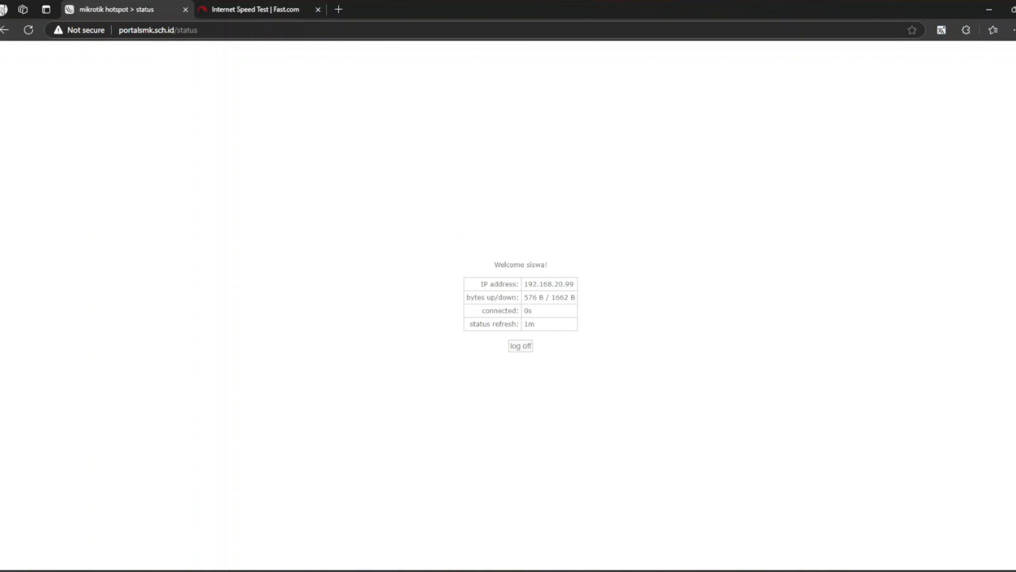
{"action": "left_click", "coordinate": [618, 570]}
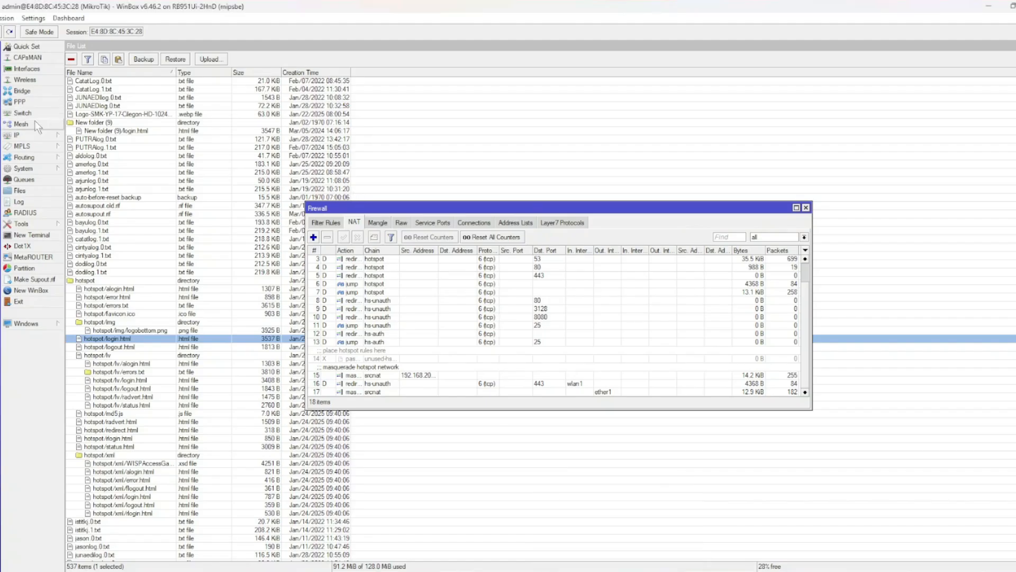
Open the Hotspot Active list and select siswa's session from 192.168.20.99.
{"action": "left_click", "coordinate": [27, 135]}
{"action": "left_click", "coordinate": [94, 237]}
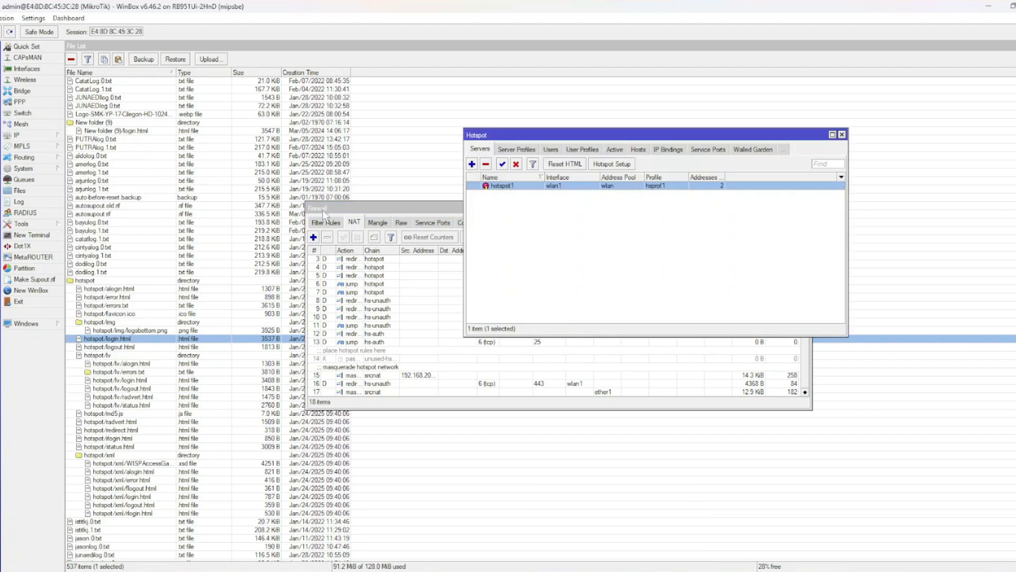
{"action": "left_click", "coordinate": [615, 149]}
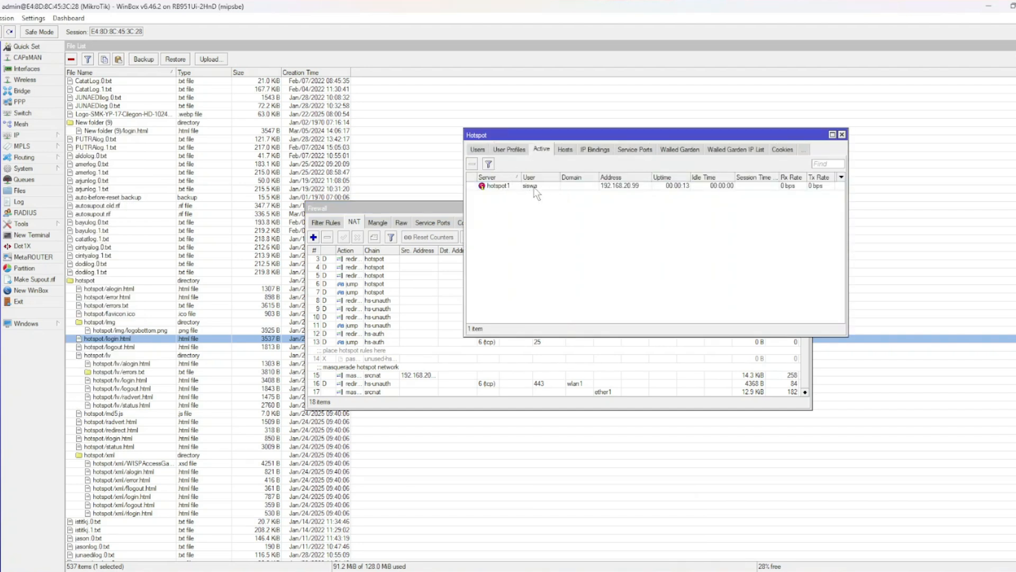
{"action": "left_click", "coordinate": [531, 186]}
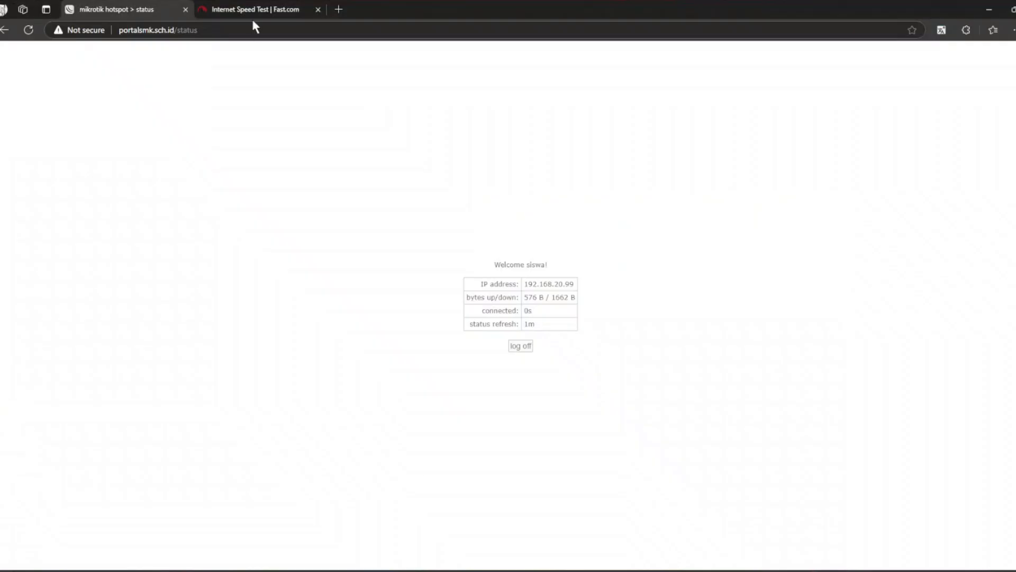
Restart the fast.com speed test under the siswa login, now reading about 400 Kbps.
{"action": "left_click", "coordinate": [250, 8]}
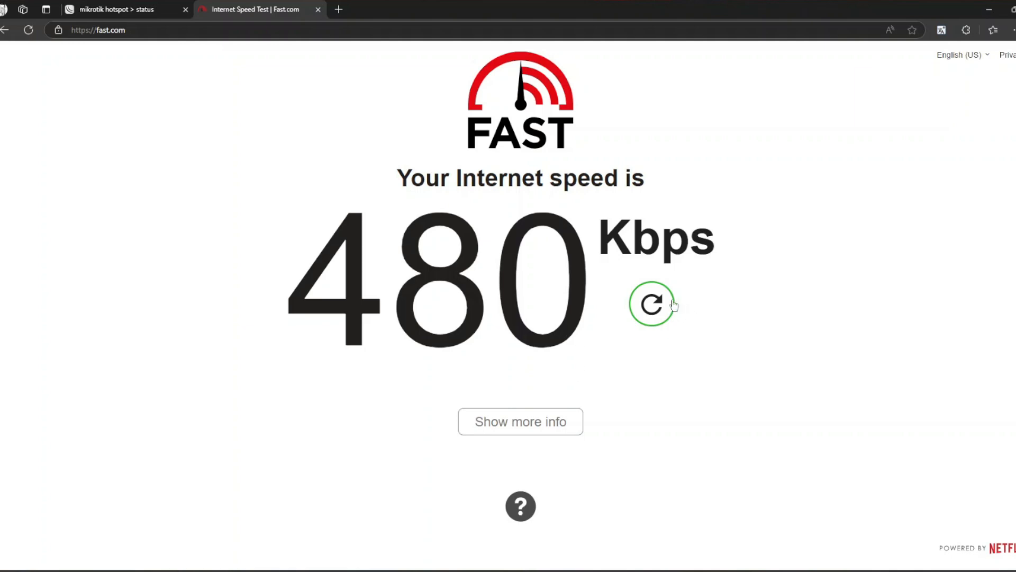
{"action": "left_click", "coordinate": [668, 302]}
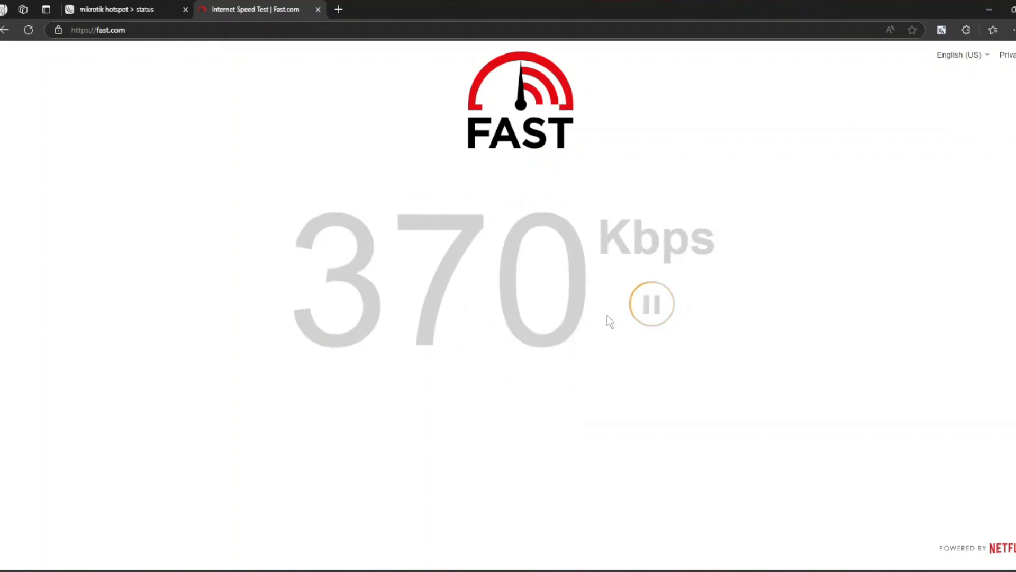
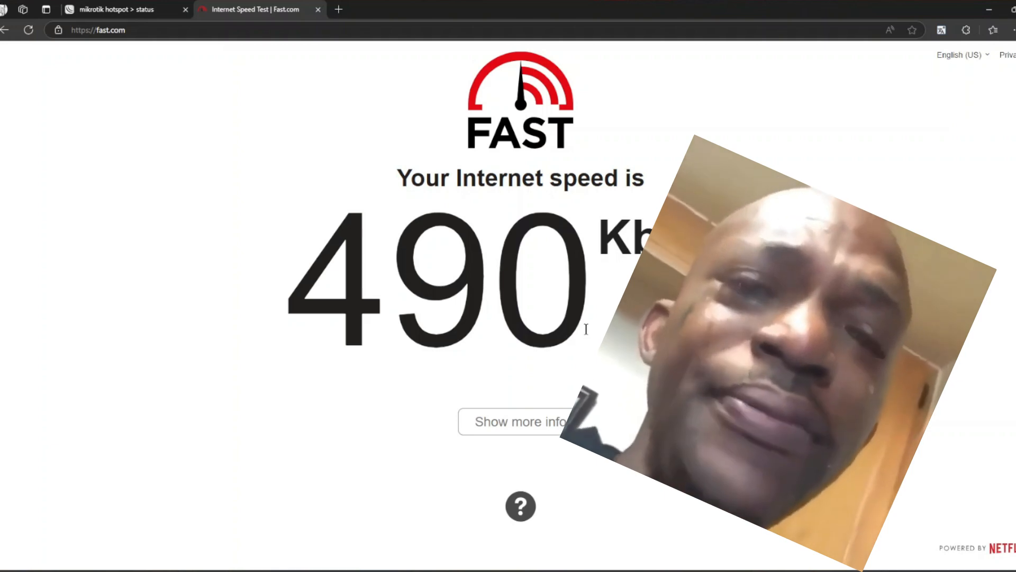
Log siswa off the hotspot, sign in as guru, and check guru in WinBox's Hotspot Active list.
{"action": "left_click", "coordinate": [135, 9]}
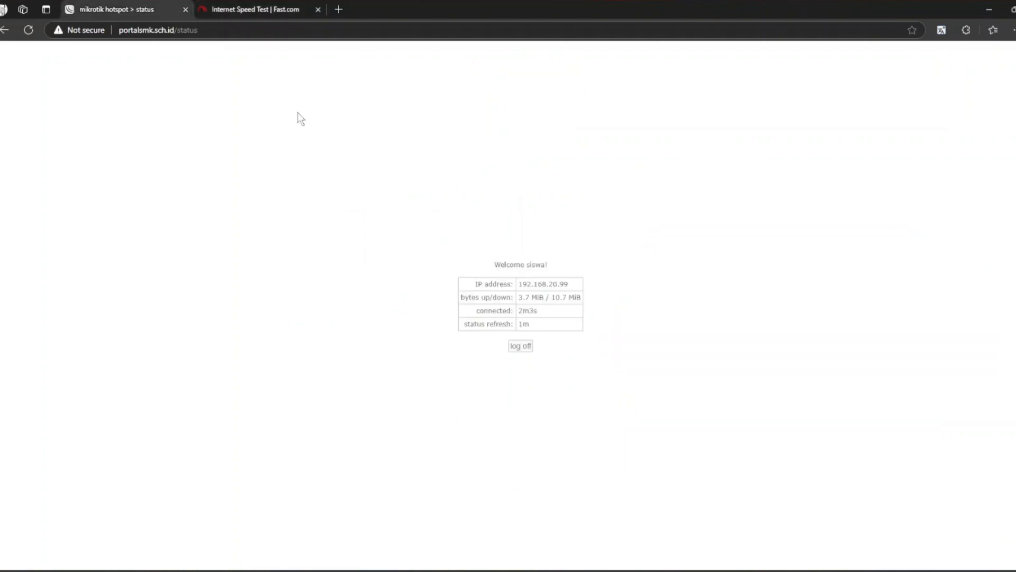
{"action": "left_click", "coordinate": [526, 348]}
{"action": "left_click", "coordinate": [528, 349]}
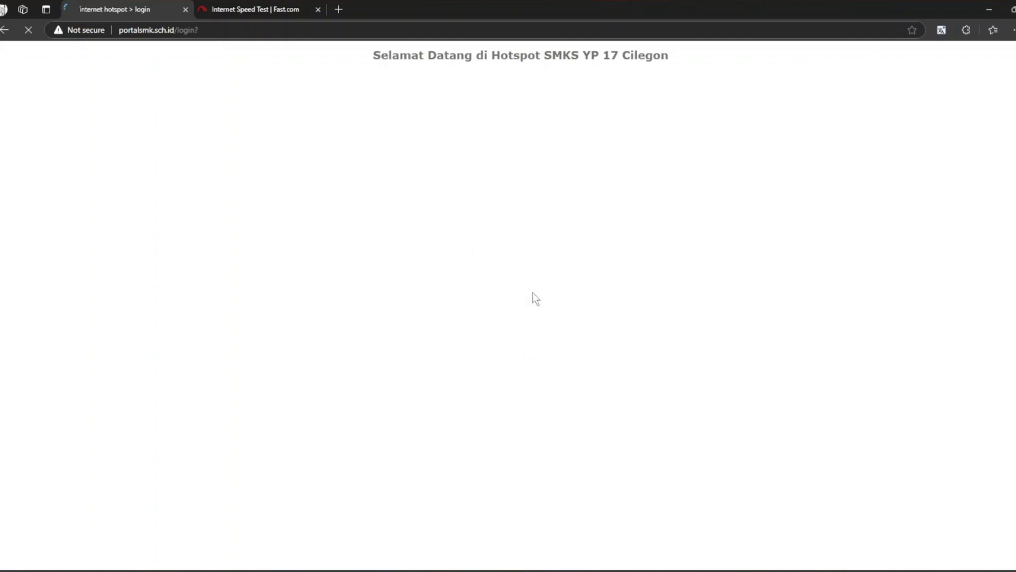
{"action": "type", "text": "guru"}
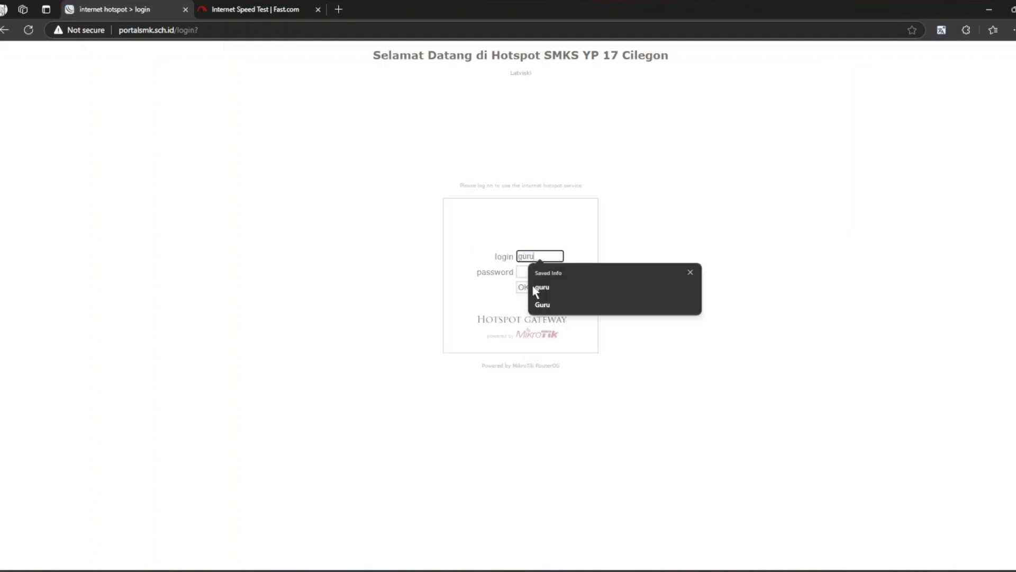
{"action": "key", "text": "Tab"}
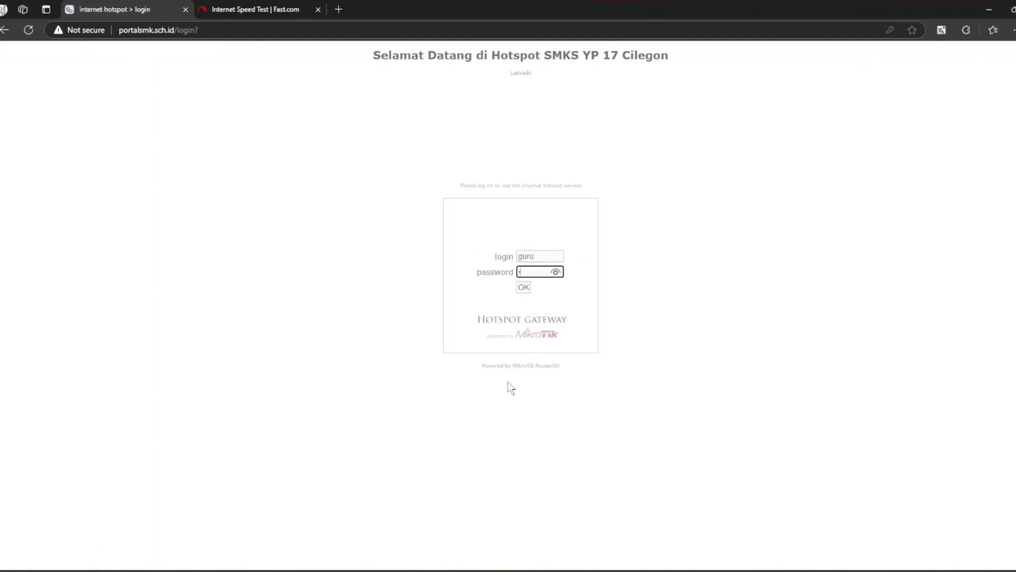
{"action": "key", "text": "Return"}
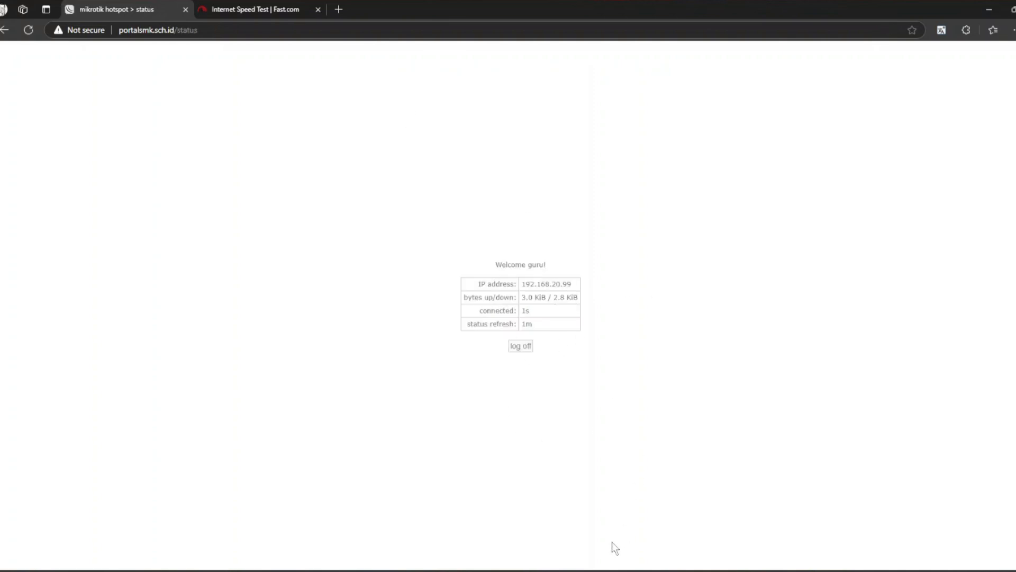
{"action": "key", "text": "alt+Tab"}
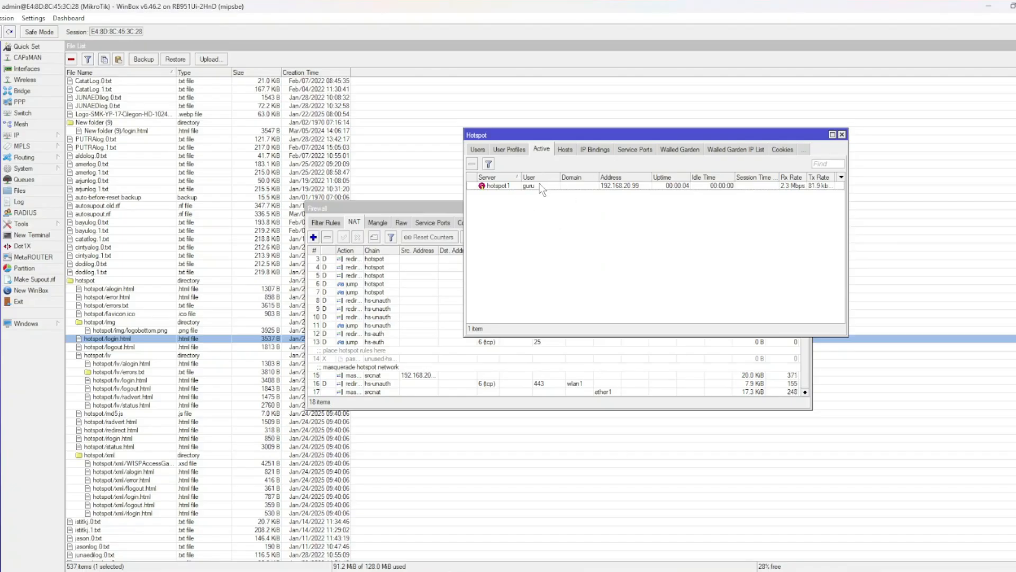
{"action": "key", "text": "alt+Tab"}
Rerun the fast.com speed test as guru, which now reaches about 1.8 Mbps.
{"action": "left_click", "coordinate": [272, 8]}
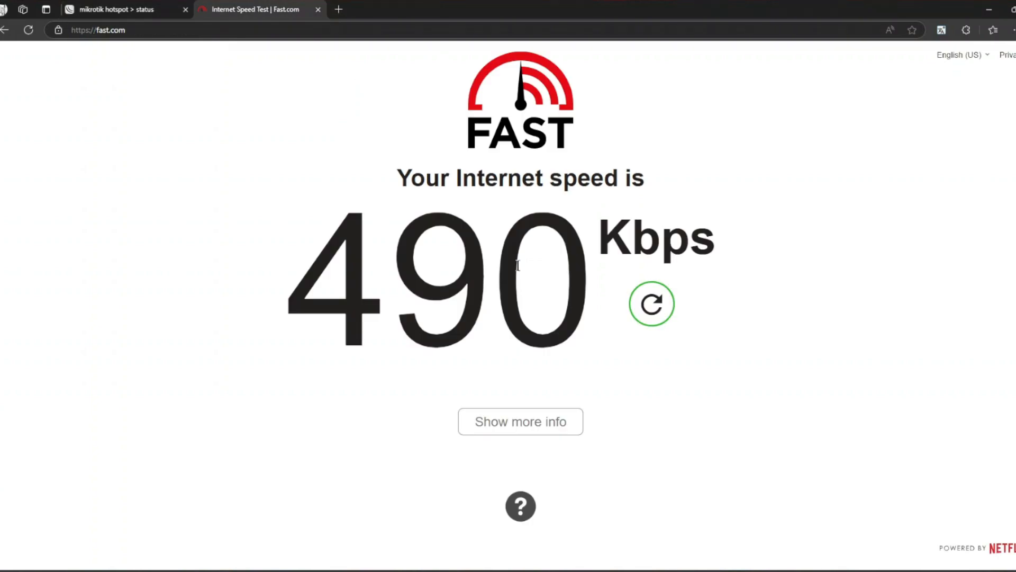
{"action": "left_click", "coordinate": [653, 302]}
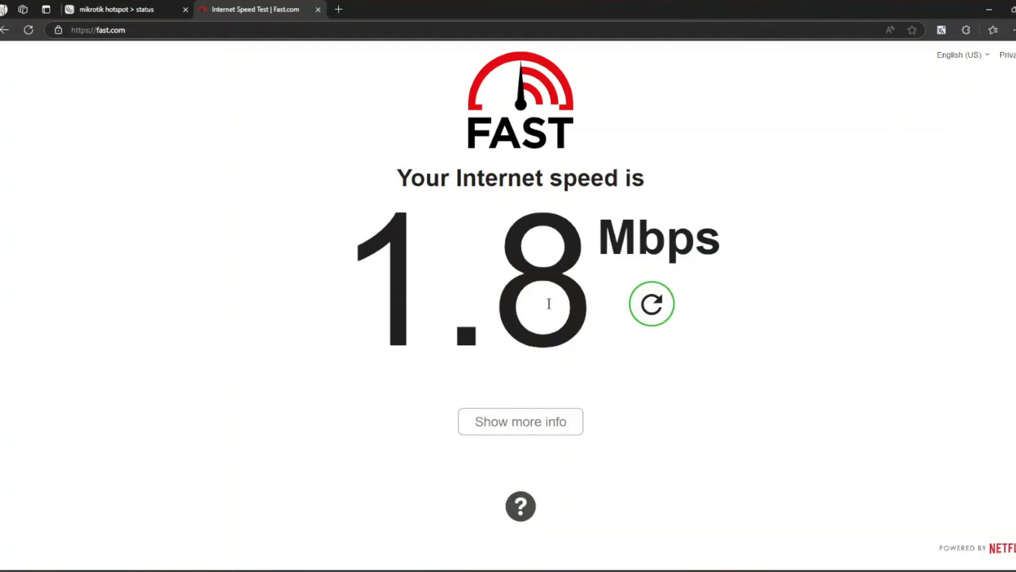
{"action": "left_click_drag", "start_coordinate": [426, 315], "coordinate": [650, 303]}
{"action": "left_click_drag", "start_coordinate": [394, 364], "coordinate": [545, 343]}
{"action": "left_click", "coordinate": [544, 339]}
{"action": "key", "text": "super+d"}
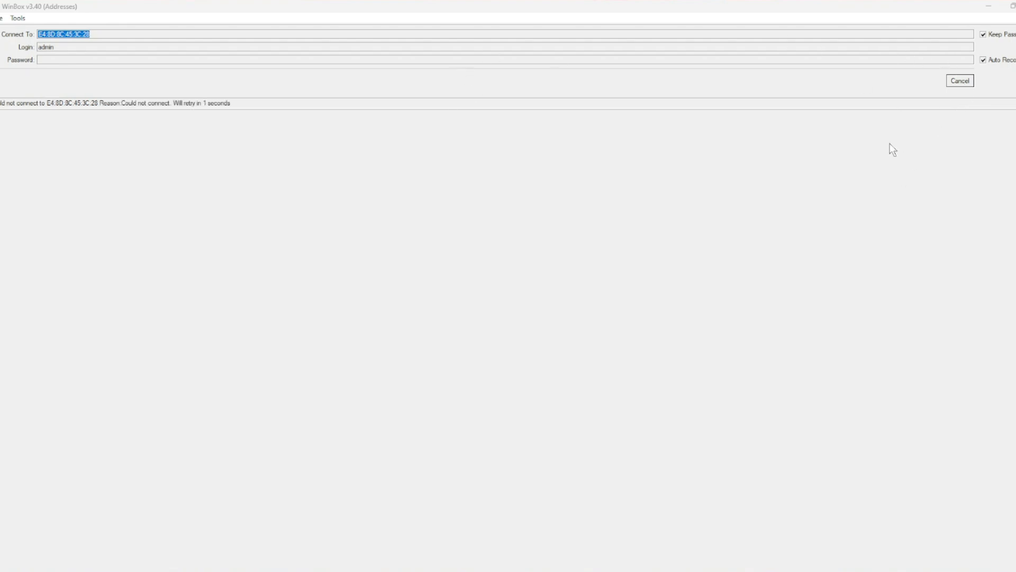
Cancel the failing MAC connection and target the router at 192.168.20.1 in WinBox.
{"action": "left_click", "coordinate": [951, 82]}
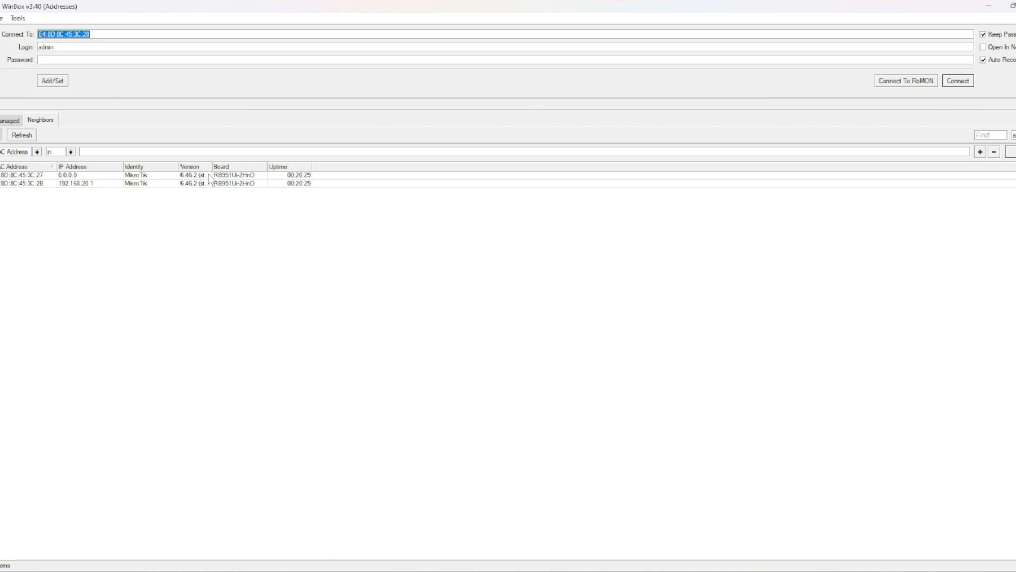
{"action": "left_click", "coordinate": [89, 185]}
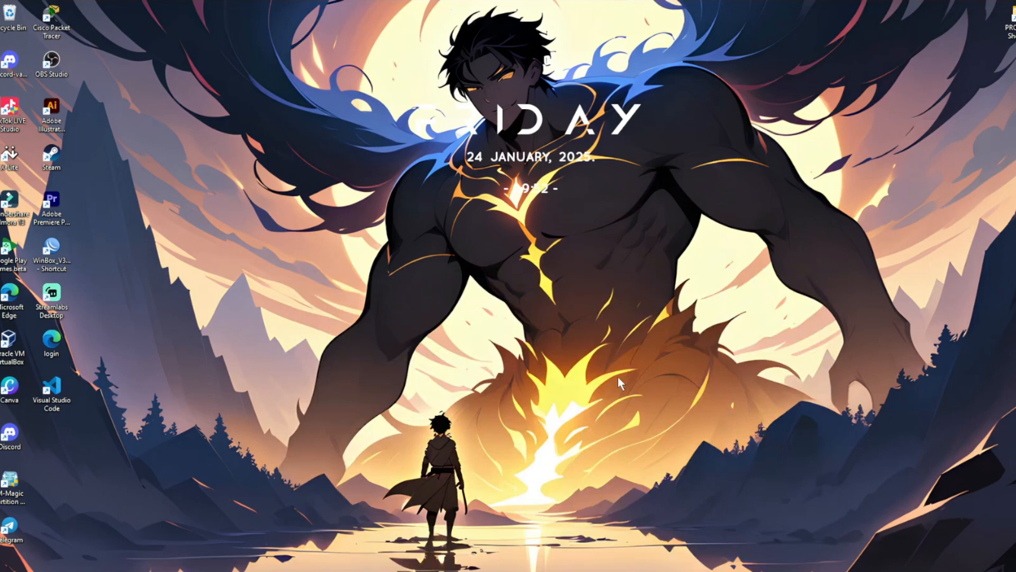
{"action": "key", "text": "super+r"}
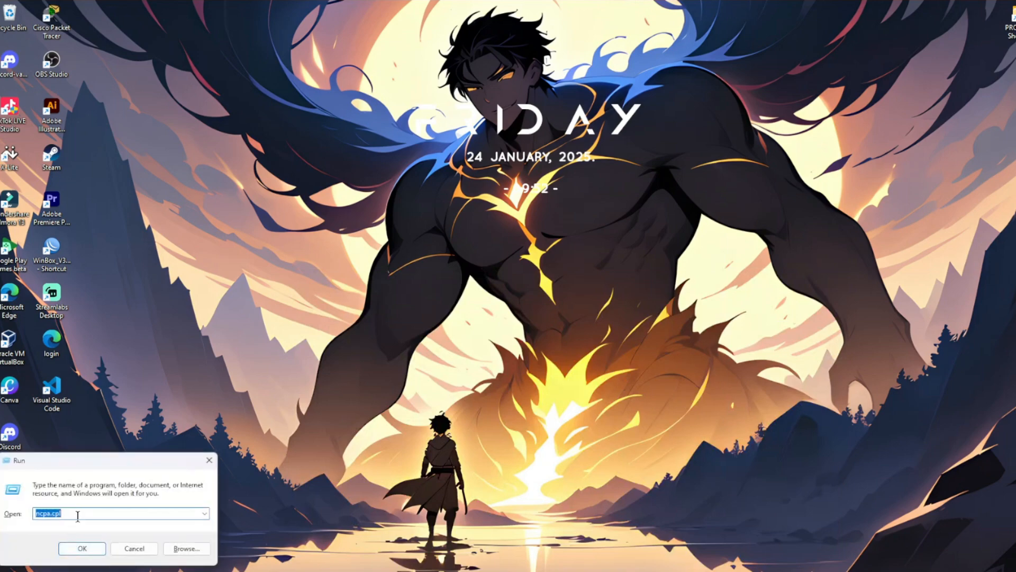
Run ncpa.cpl and set the Ethernet adapter to static IPv4 10.10.10.10, mask 255.0.0.0.
{"action": "key", "text": "Return"}
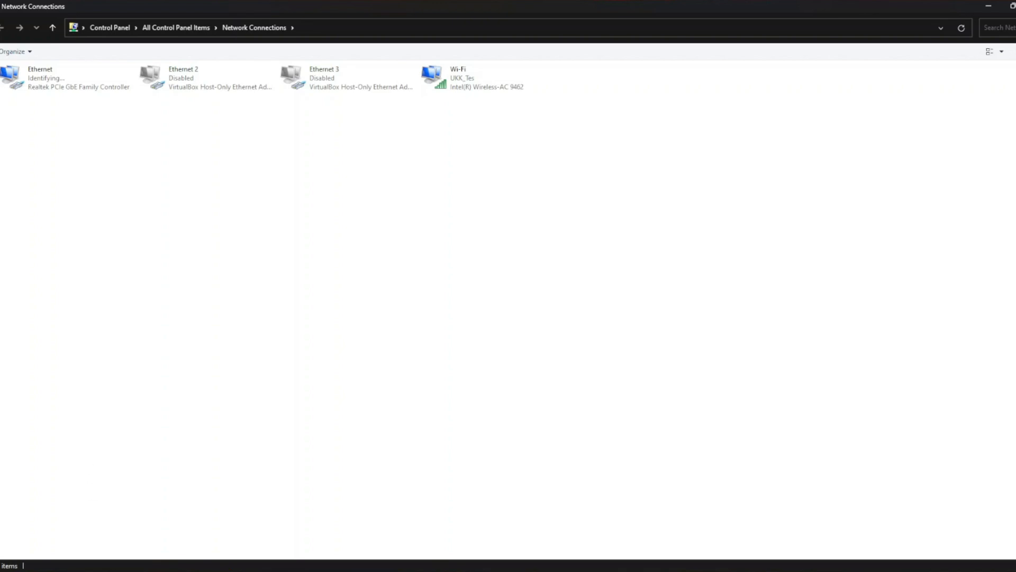
{"action": "double_click", "coordinate": [97, 72]}
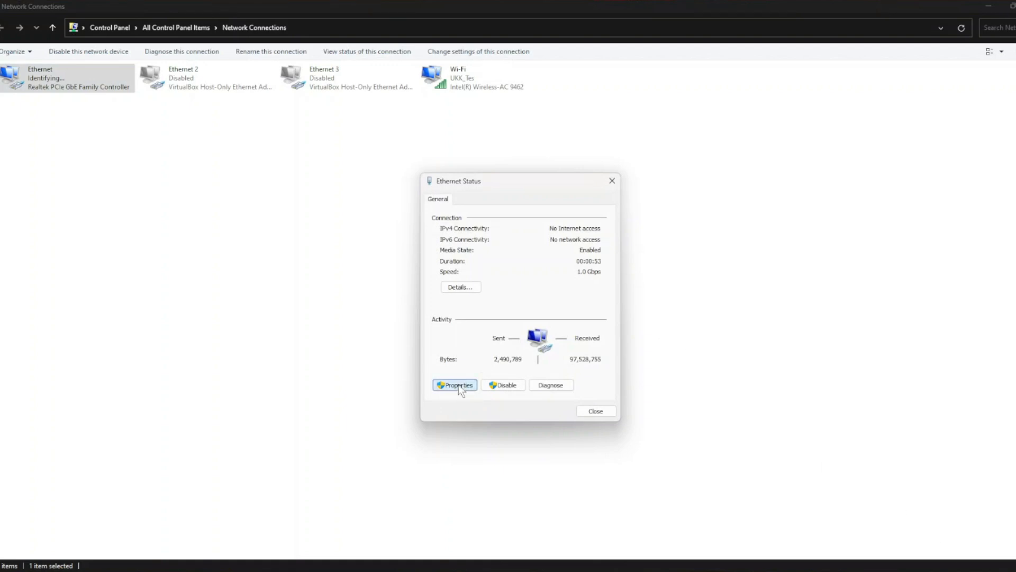
{"action": "left_click", "coordinate": [456, 385]}
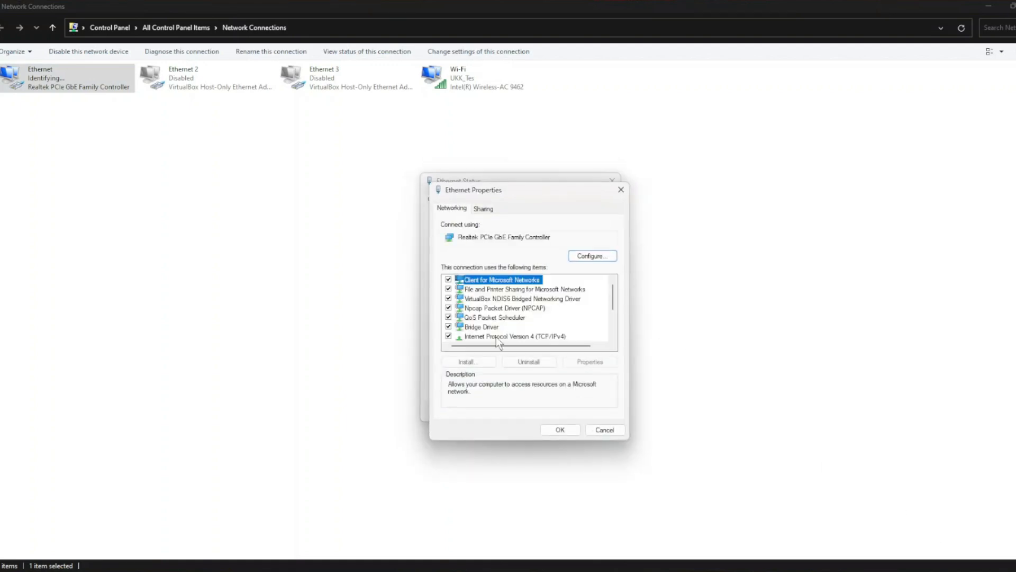
{"action": "left_click", "coordinate": [497, 337]}
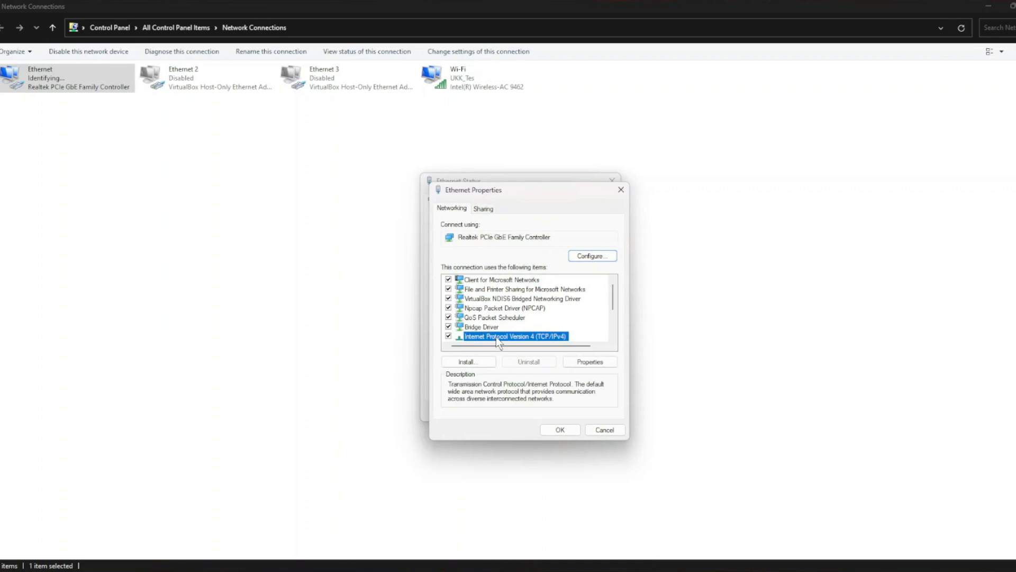
{"action": "left_click", "coordinate": [590, 361]}
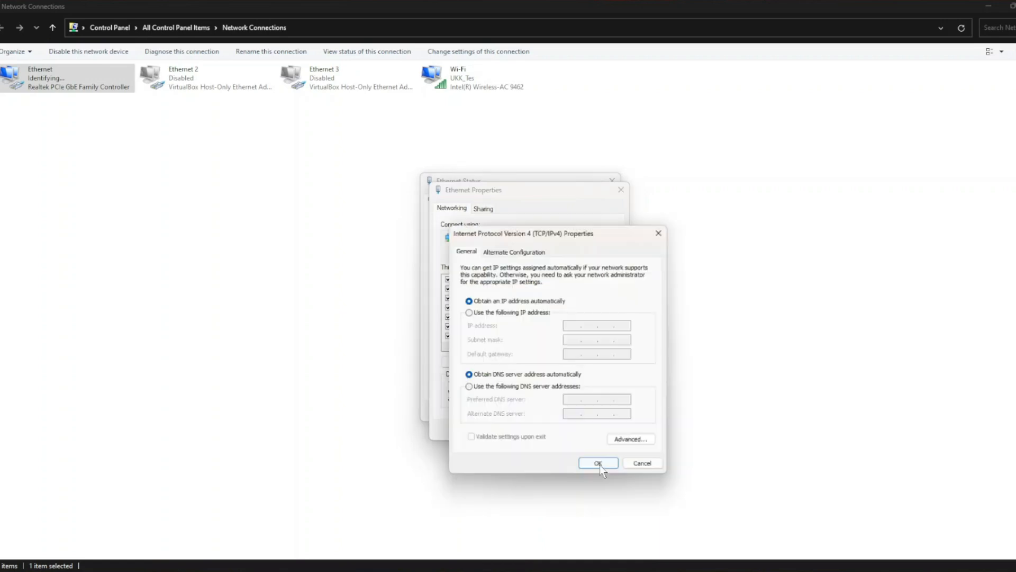
{"action": "left_click", "coordinate": [510, 314]}
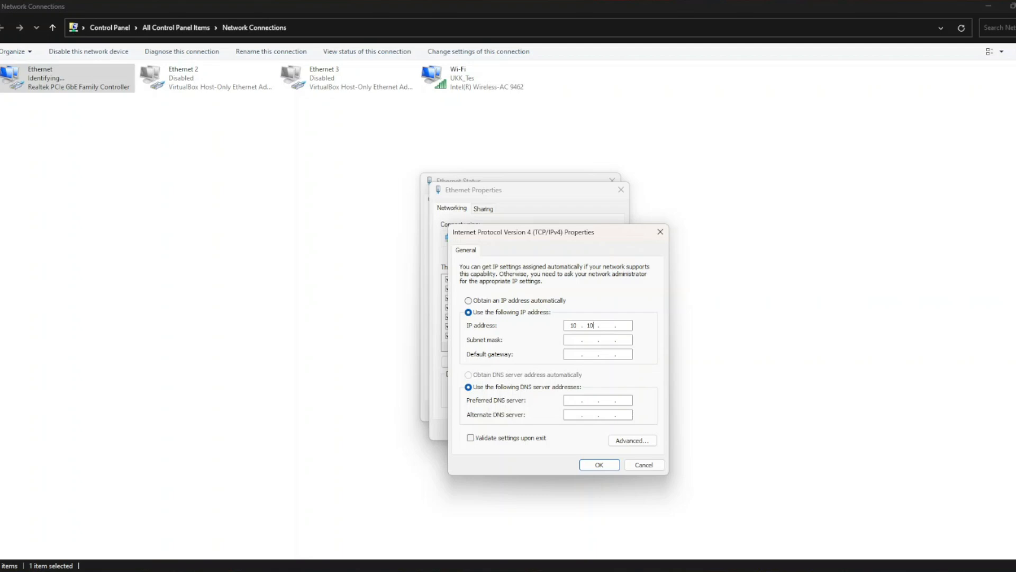
{"action": "type", "text": "10 . 10 . 10"}
{"action": "left_click", "coordinate": [579, 340]}
{"action": "left_click", "coordinate": [602, 465]}
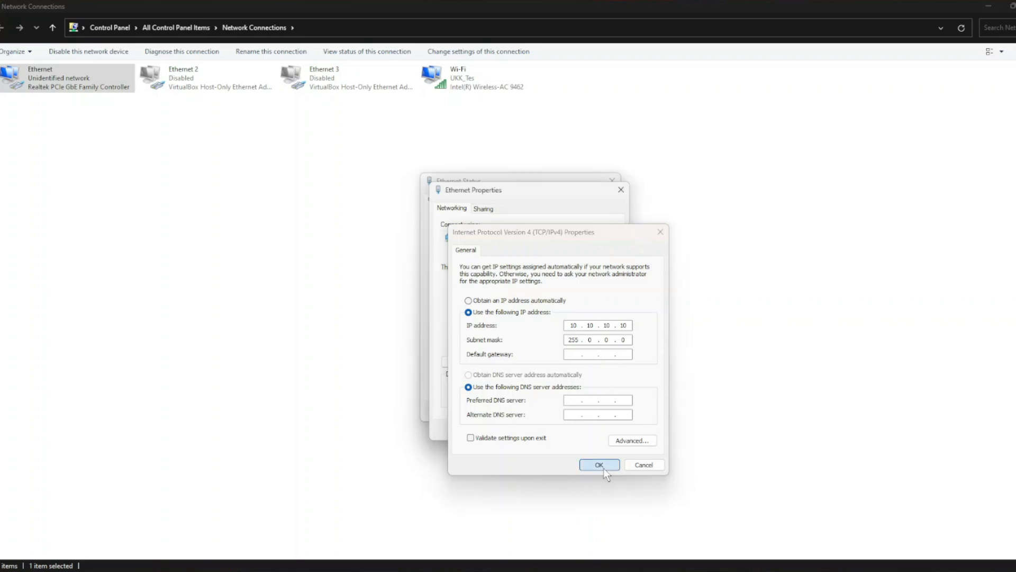
{"action": "left_click", "coordinate": [562, 430]}
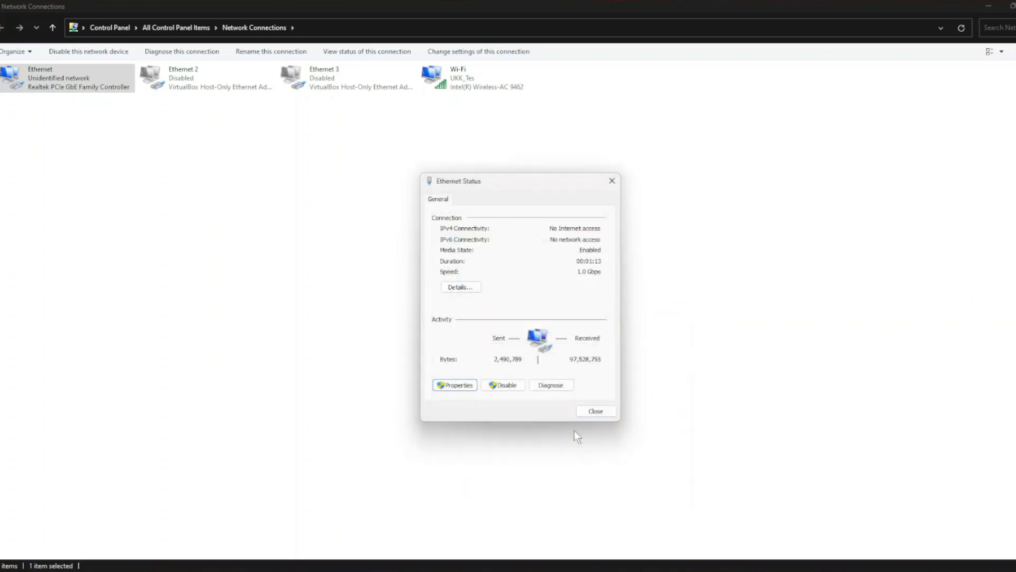
Open the D-Link switch at 10.90.90.90 in a new Edge tab and log in with the switch password.
{"action": "left_click", "coordinate": [594, 411]}
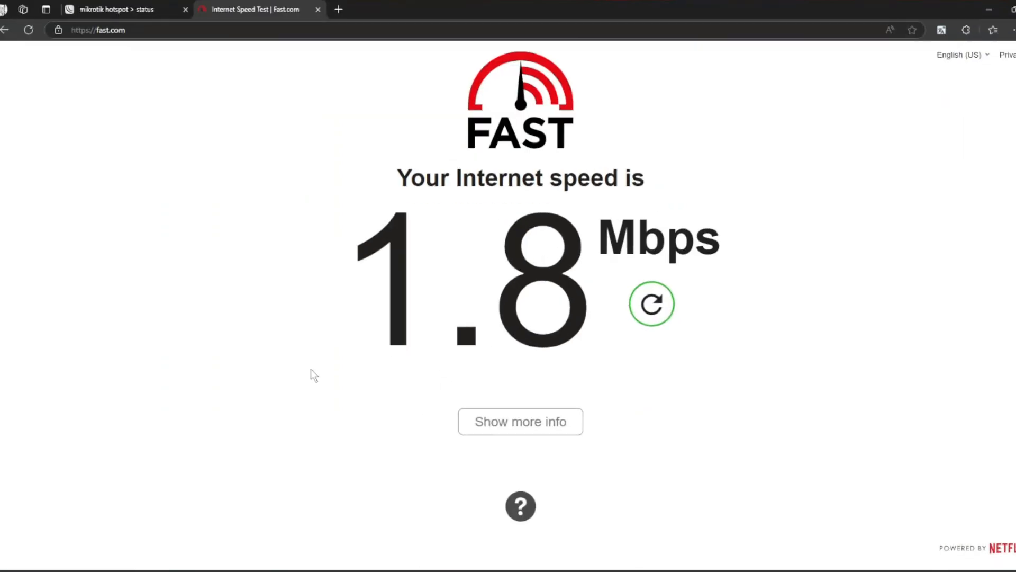
{"action": "left_click", "coordinate": [339, 10]}
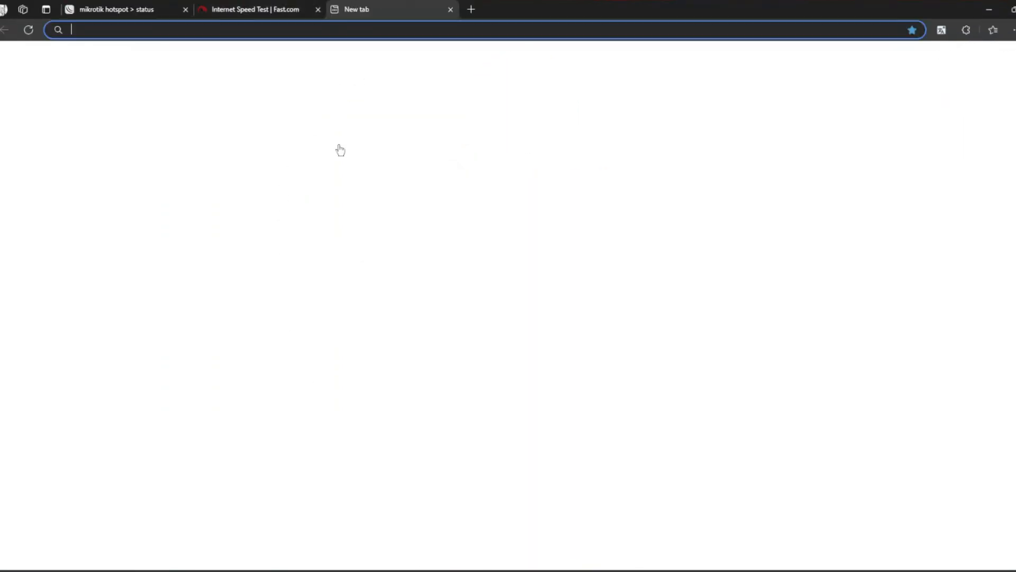
{"action": "type", "text": "10"}
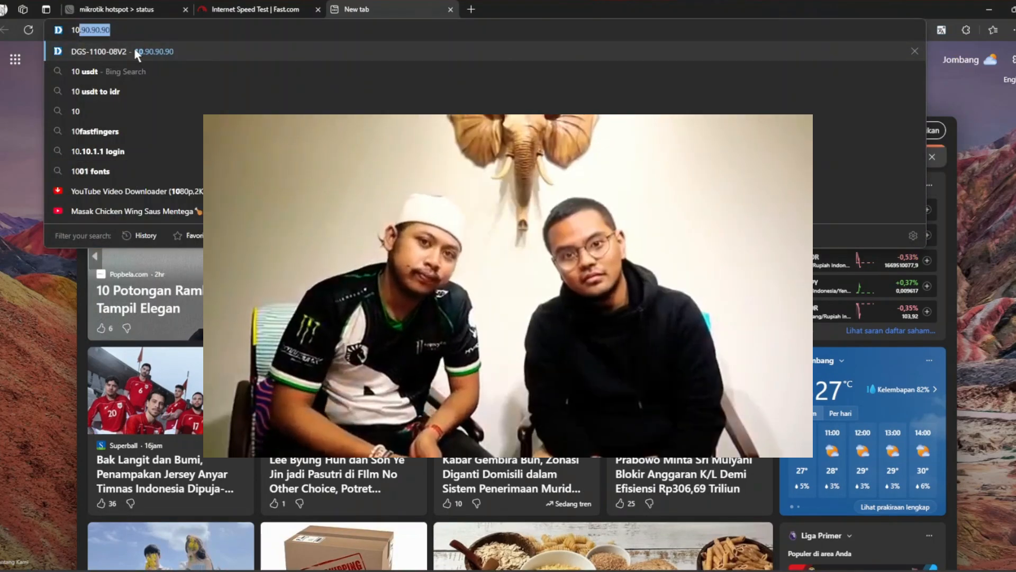
{"action": "left_click", "coordinate": [136, 51]}
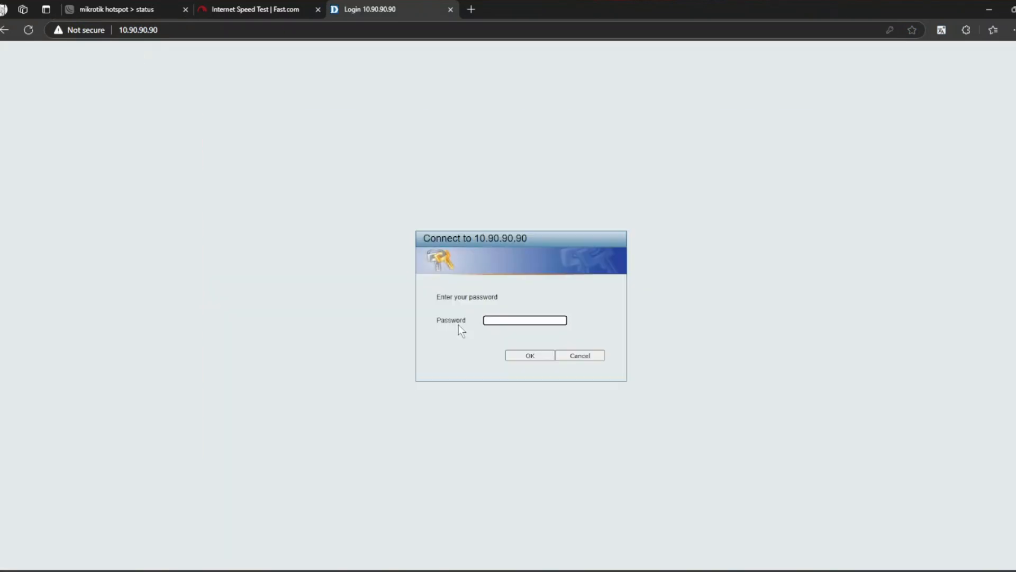
{"action": "type", "text": "admin"}
{"action": "left_click", "coordinate": [531, 356]}
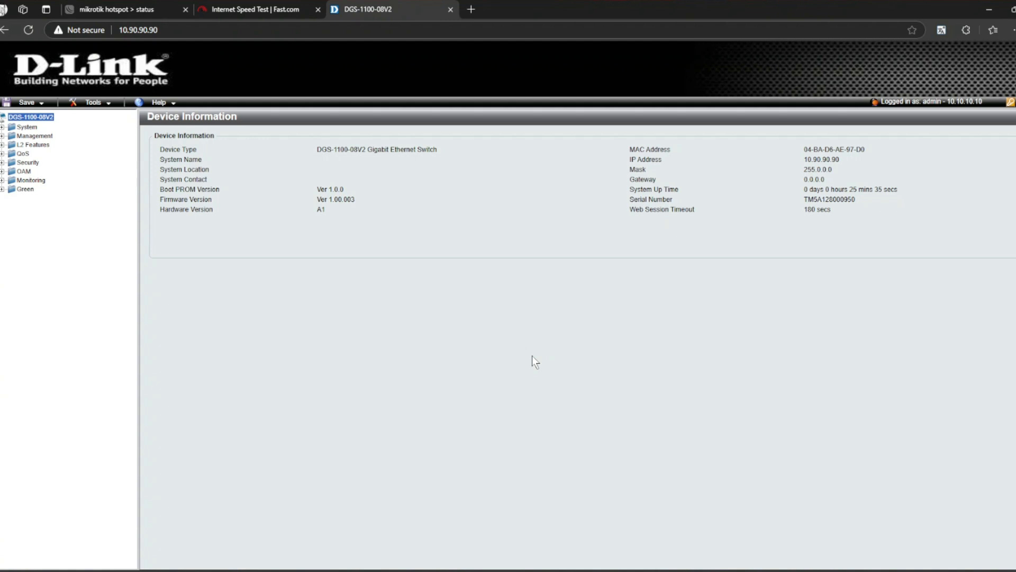
Factory-reset the D-Link switch from Tools > Reset and log back in to Device Information.
{"action": "left_click", "coordinate": [95, 104]}
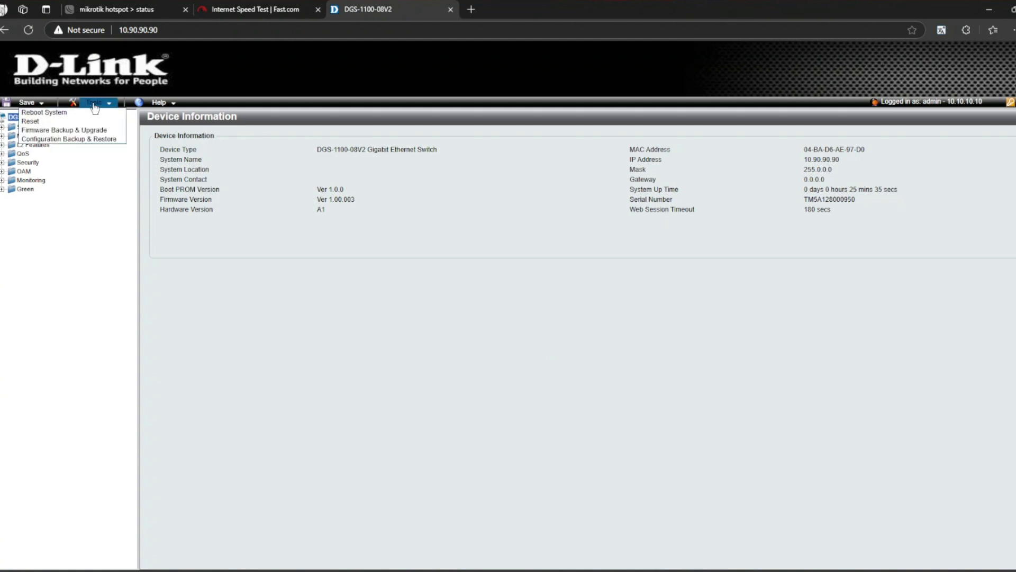
{"action": "left_click", "coordinate": [62, 121]}
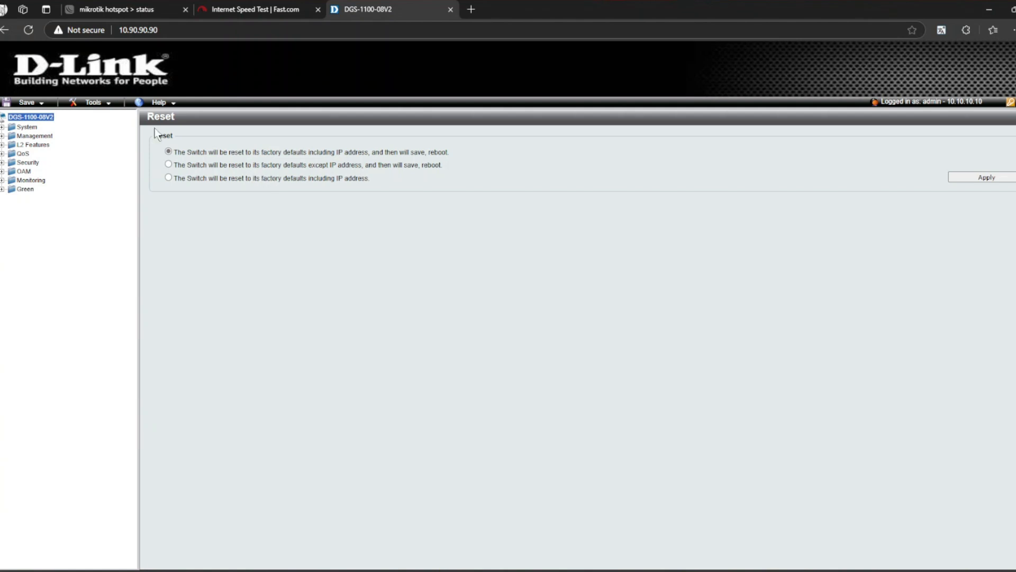
{"action": "left_click", "coordinate": [990, 173]}
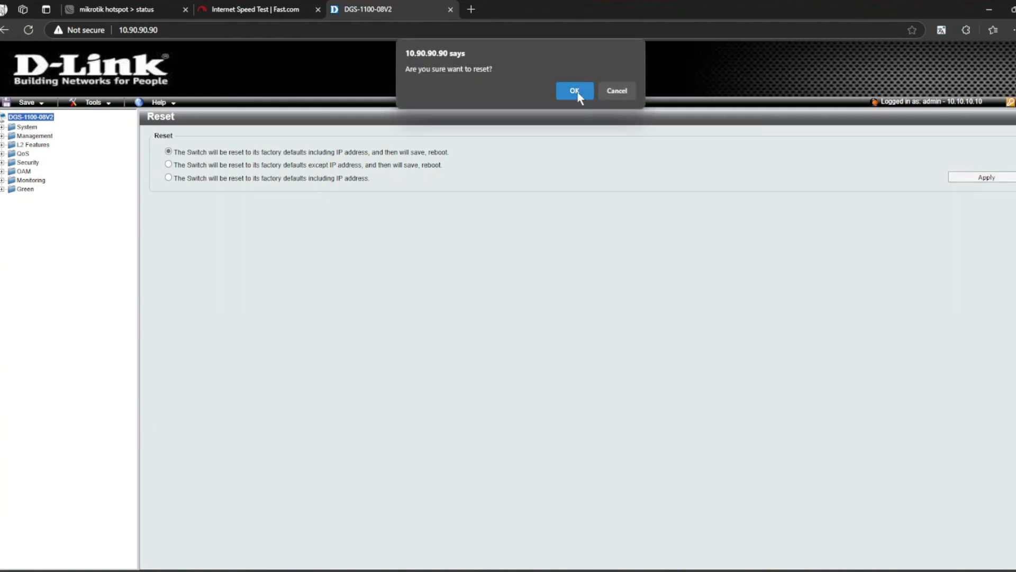
{"action": "left_click", "coordinate": [575, 91]}
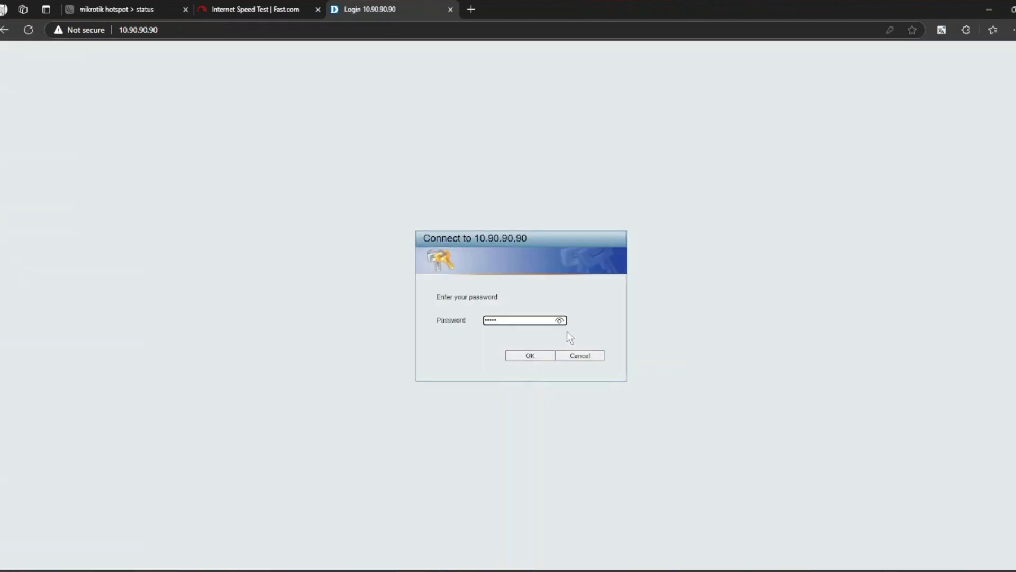
{"action": "left_click", "coordinate": [530, 354]}
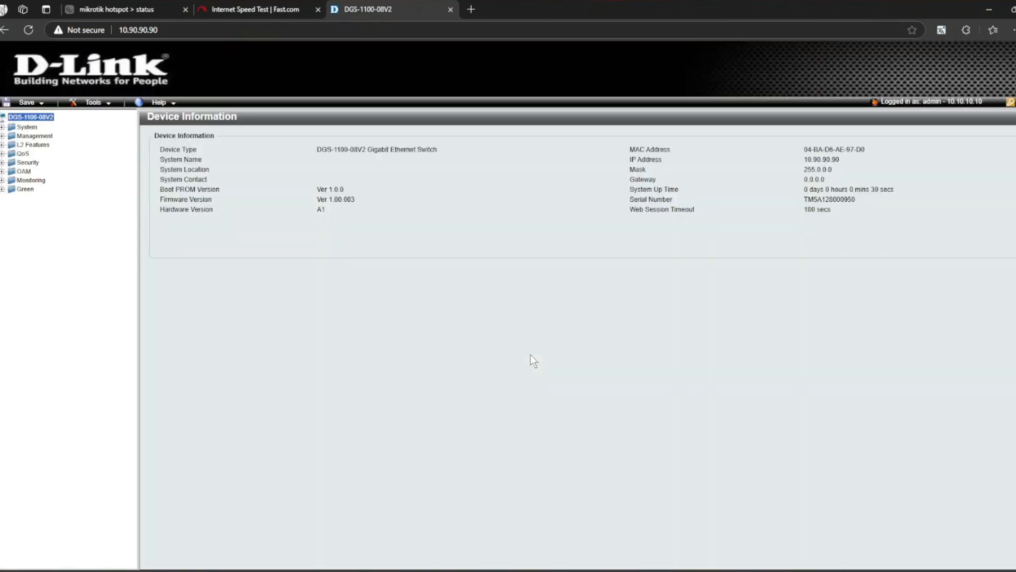
Edit 802.1Q VLAN 1 to keep eth1 tagged and eth2 untagged, removing the other ports.
{"action": "left_click", "coordinate": [18, 147]}
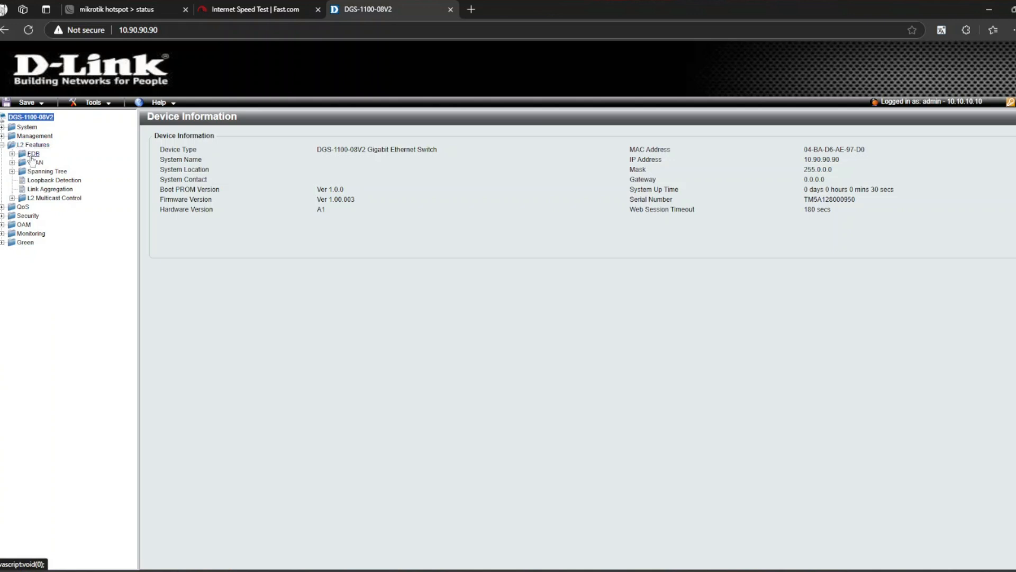
{"action": "left_click", "coordinate": [35, 162]}
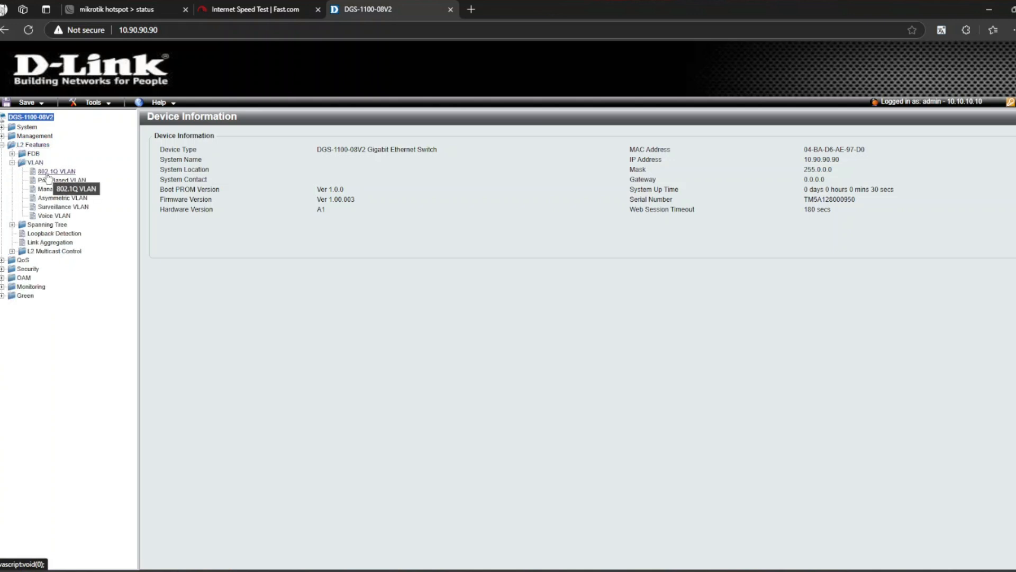
{"action": "left_click", "coordinate": [50, 171]}
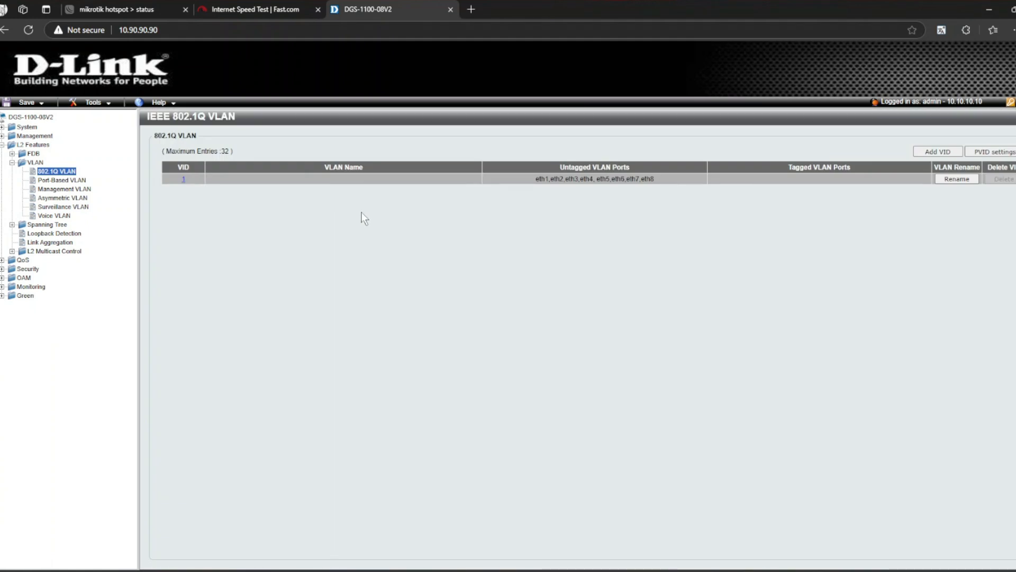
{"action": "left_click", "coordinate": [186, 180]}
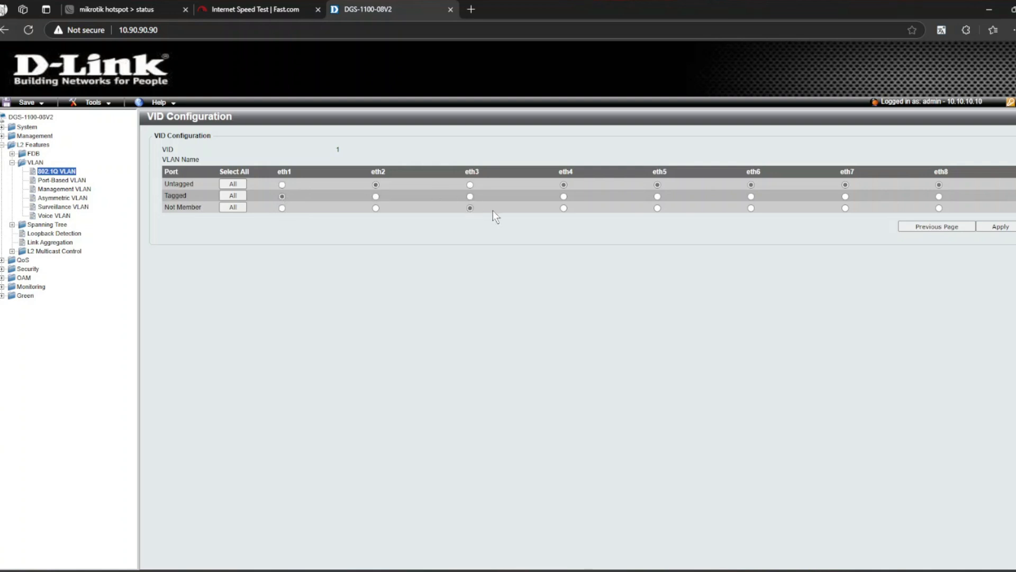
{"action": "left_click", "coordinate": [564, 208]}
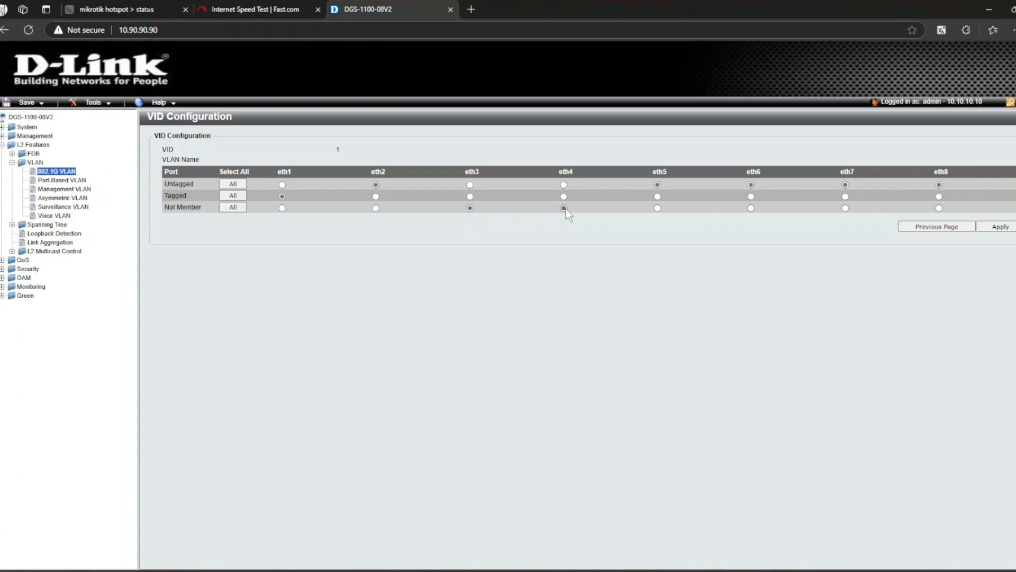
{"action": "left_click", "coordinate": [658, 208]}
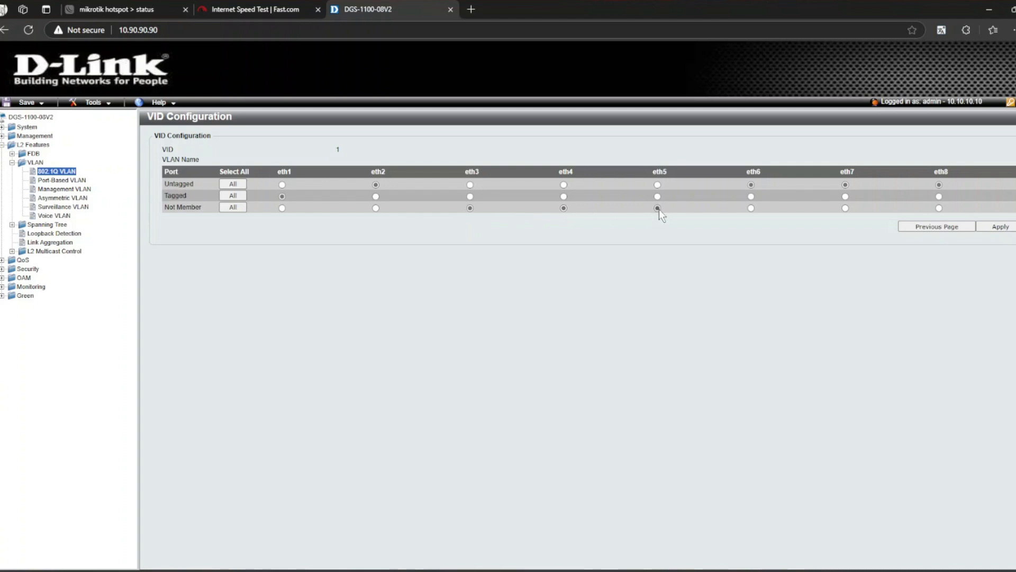
{"action": "left_click", "coordinate": [751, 208]}
{"action": "left_click", "coordinate": [939, 208]}
{"action": "left_click", "coordinate": [993, 227]}
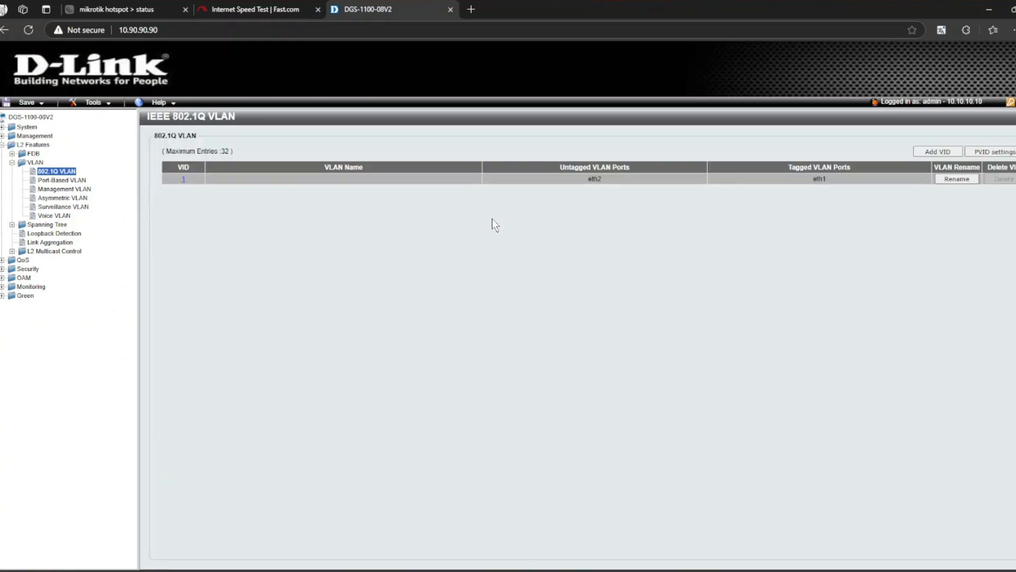
Add VLAN 10 'siswa' with eth1 tagged and eth3, eth4, eth5 untagged.
{"action": "left_click", "coordinate": [938, 152]}
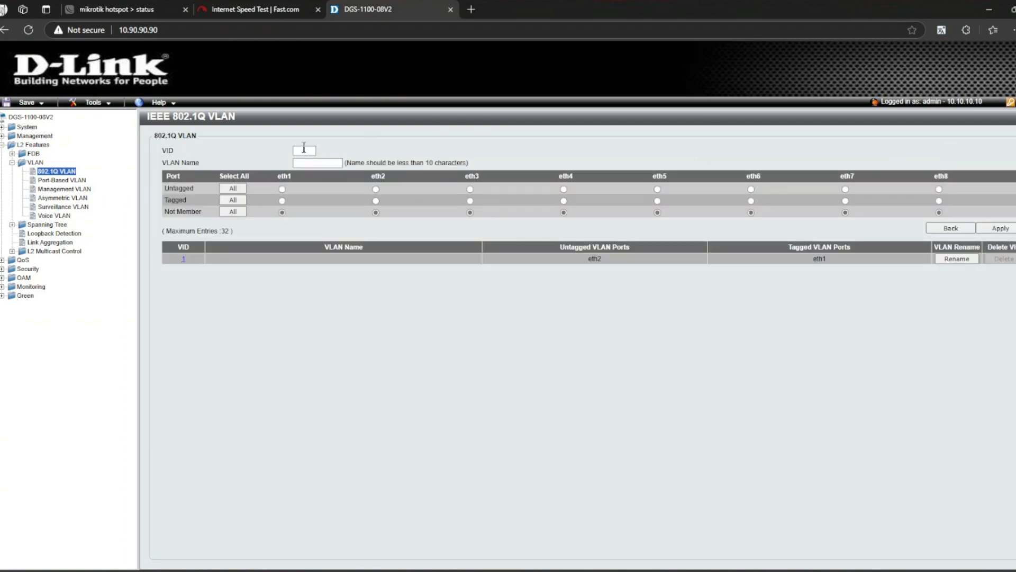
{"action": "left_click", "coordinate": [304, 149]}
{"action": "type", "text": "10"}
{"action": "left_click", "coordinate": [310, 161]}
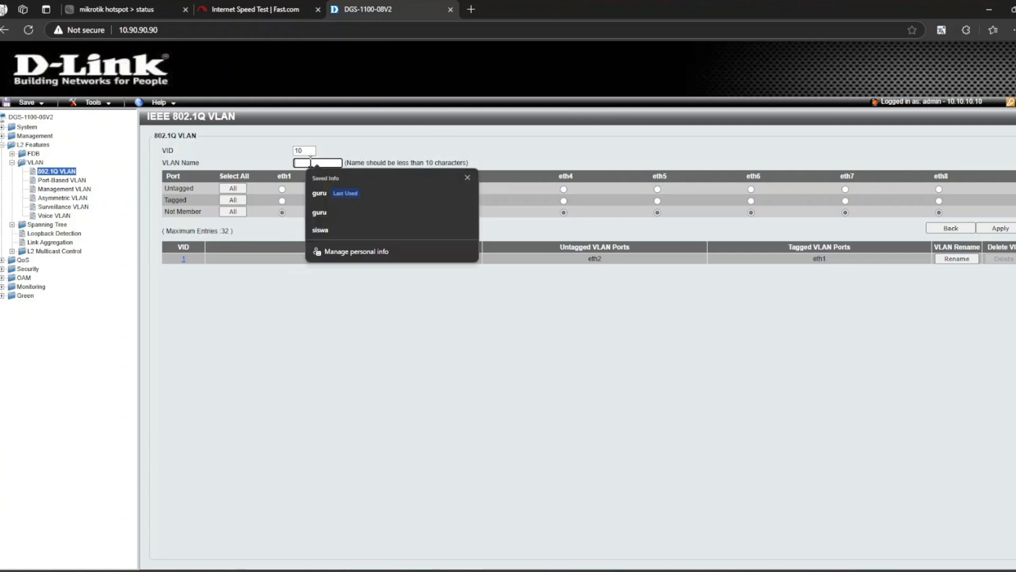
{"action": "left_click", "coordinate": [320, 228]}
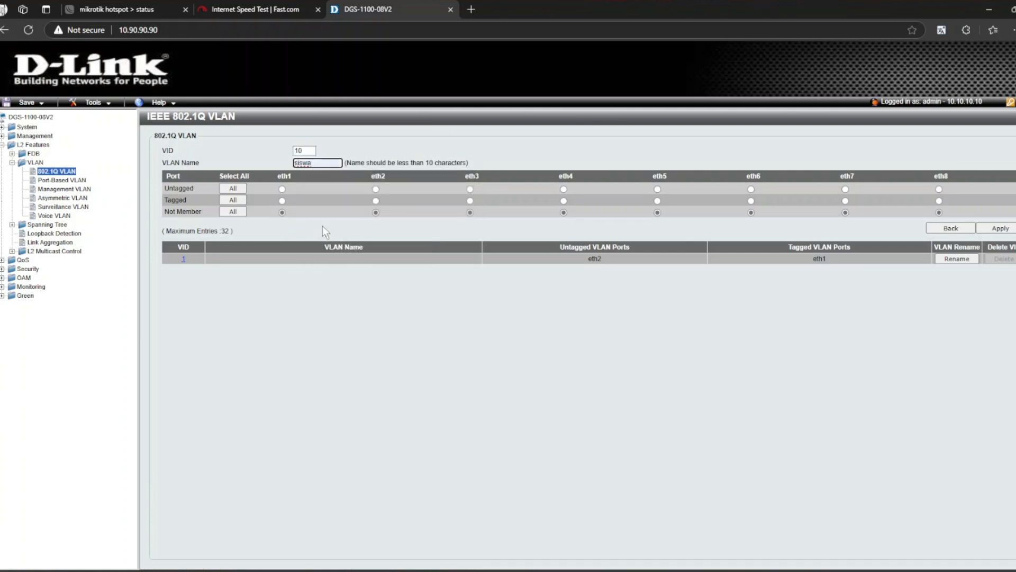
{"action": "left_click", "coordinate": [281, 201]}
{"action": "left_click", "coordinate": [469, 190]}
{"action": "left_click", "coordinate": [657, 189]}
{"action": "left_click", "coordinate": [1009, 229]}
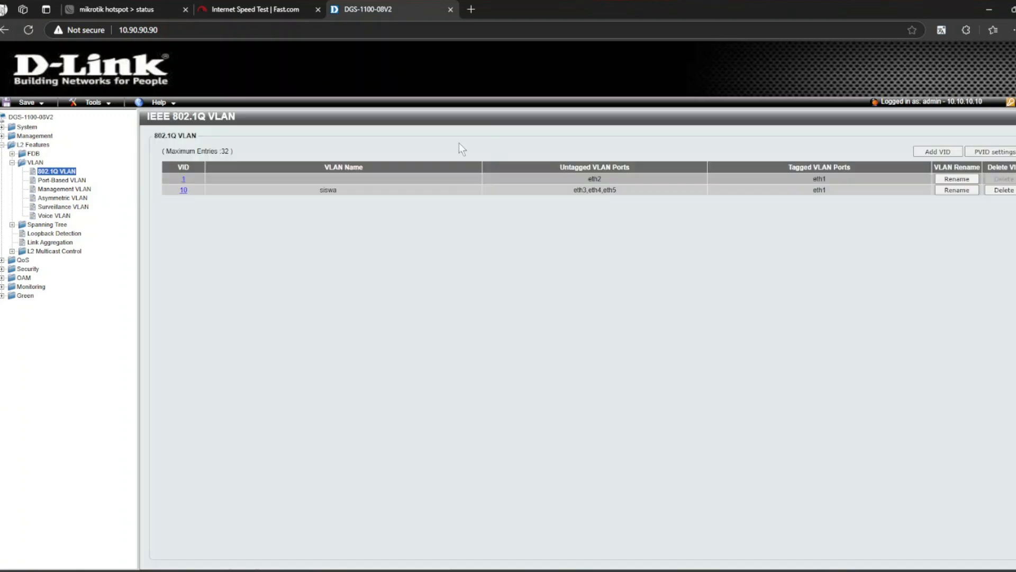
Add VLAN 20 'guru' with eth1 tagged and eth6, eth7, eth8 untagged.
{"action": "left_click", "coordinate": [947, 152]}
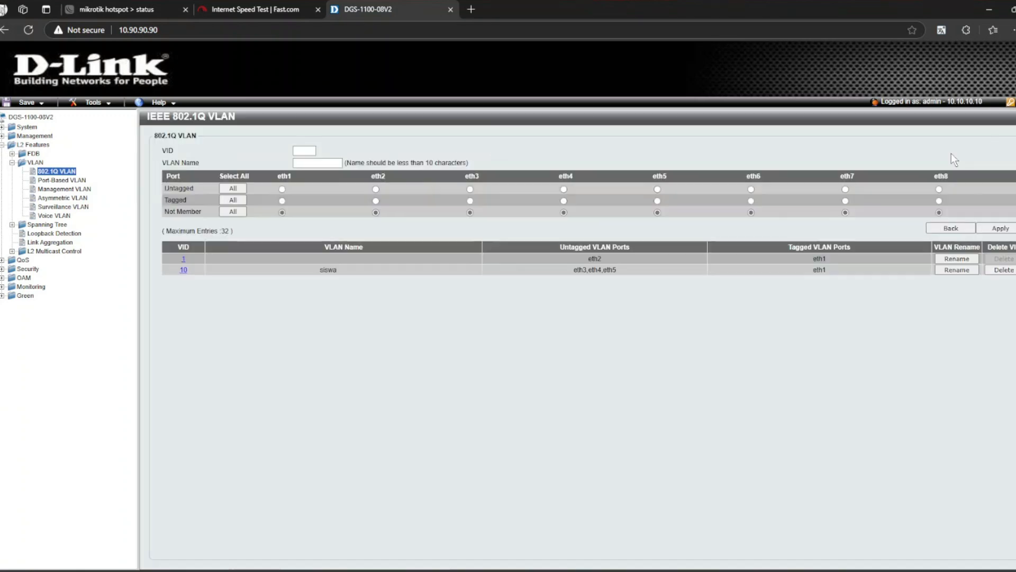
{"action": "left_click", "coordinate": [304, 150]}
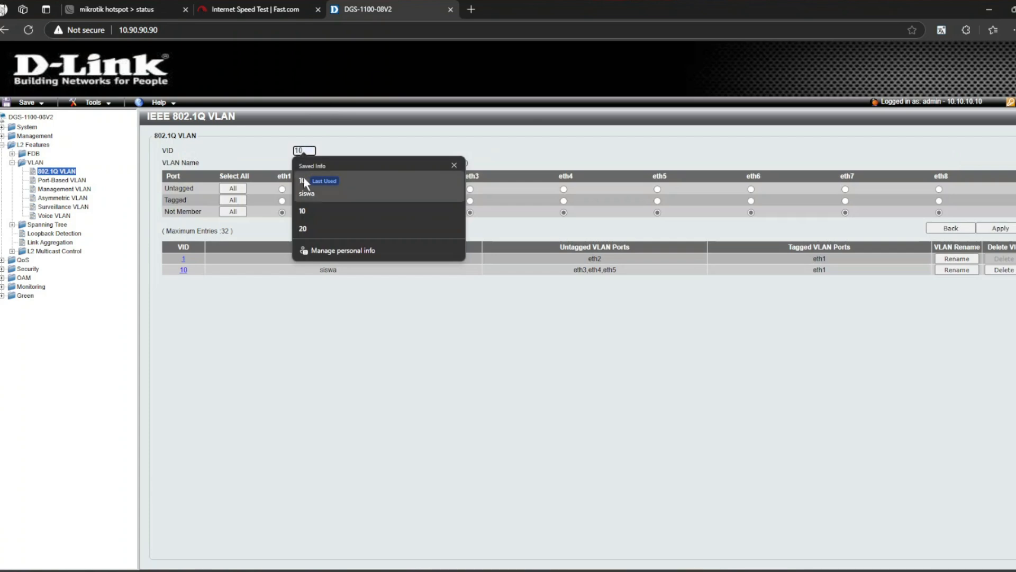
{"action": "left_click", "coordinate": [303, 228]}
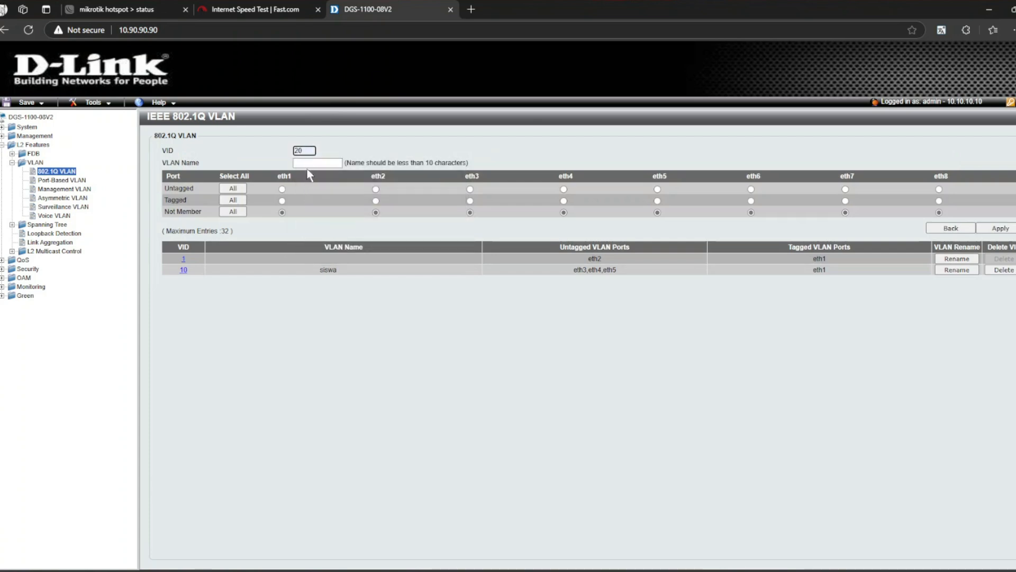
{"action": "left_click", "coordinate": [307, 163]}
{"action": "left_click", "coordinate": [318, 224]}
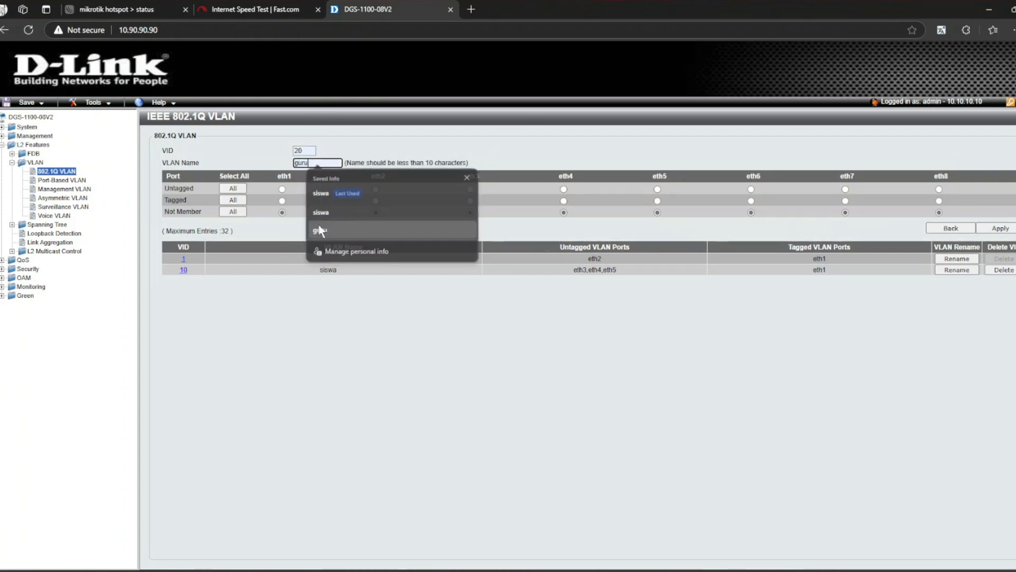
{"action": "left_click", "coordinate": [283, 200]}
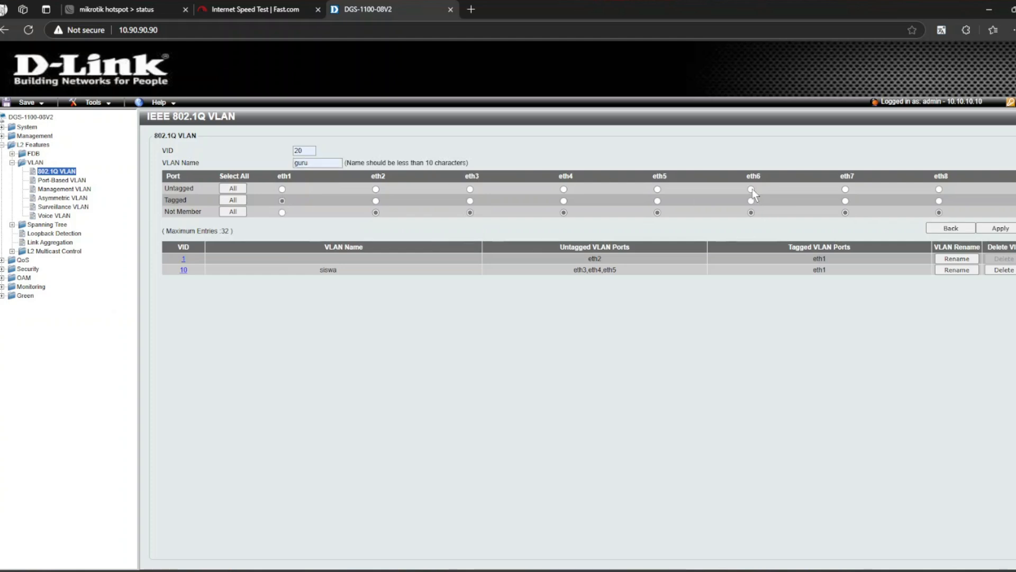
{"action": "left_click", "coordinate": [845, 189]}
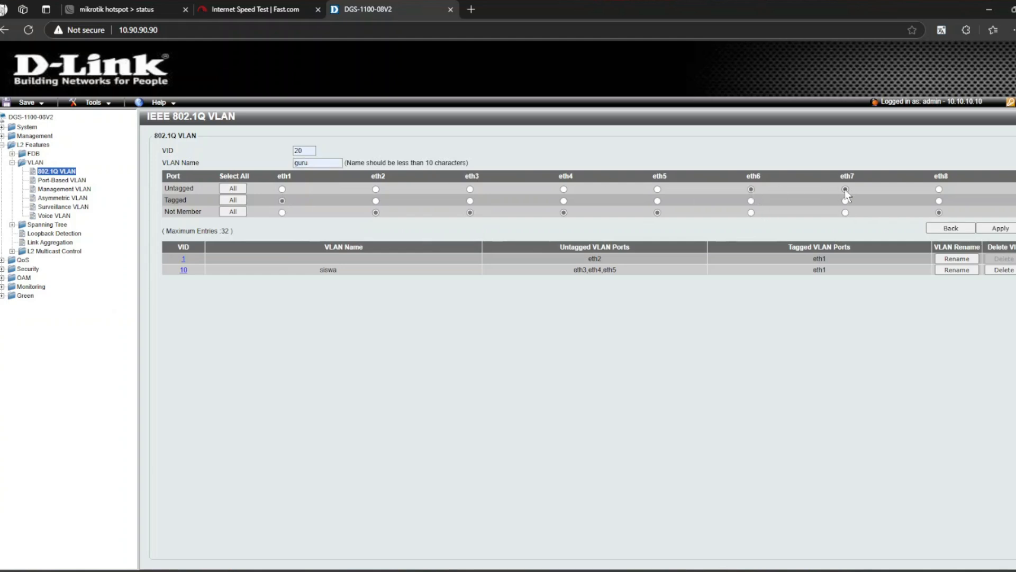
{"action": "left_click", "coordinate": [938, 189]}
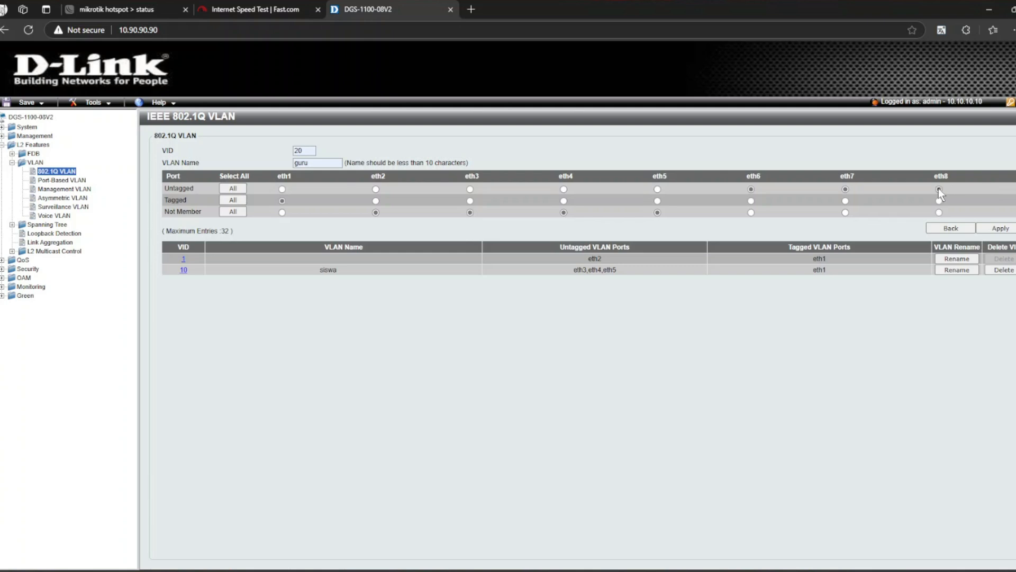
{"action": "left_click", "coordinate": [997, 229]}
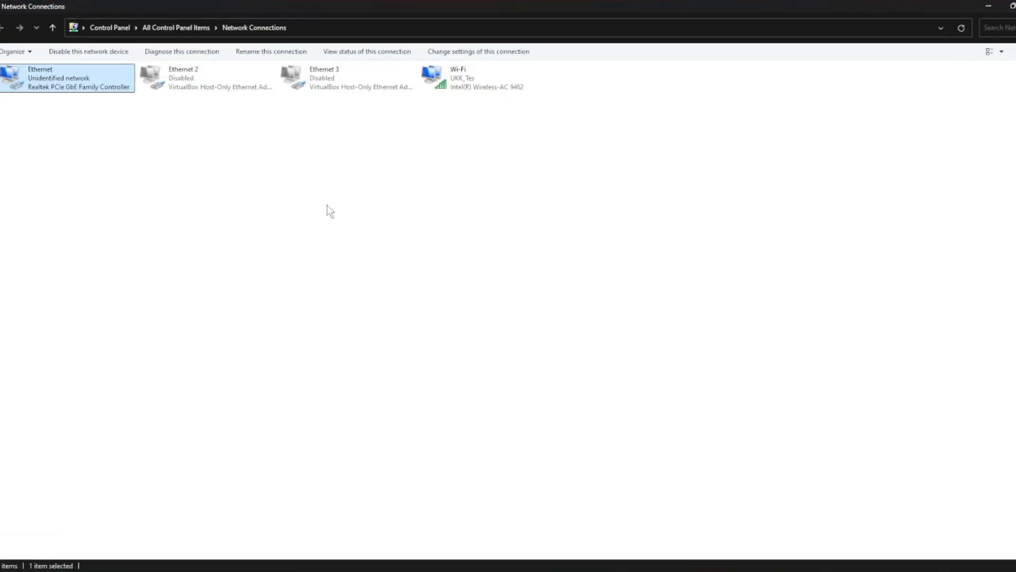
Switch the Ethernet adapter back to automatic IP and DNS, then view its connection details.
{"action": "double_click", "coordinate": [86, 88]}
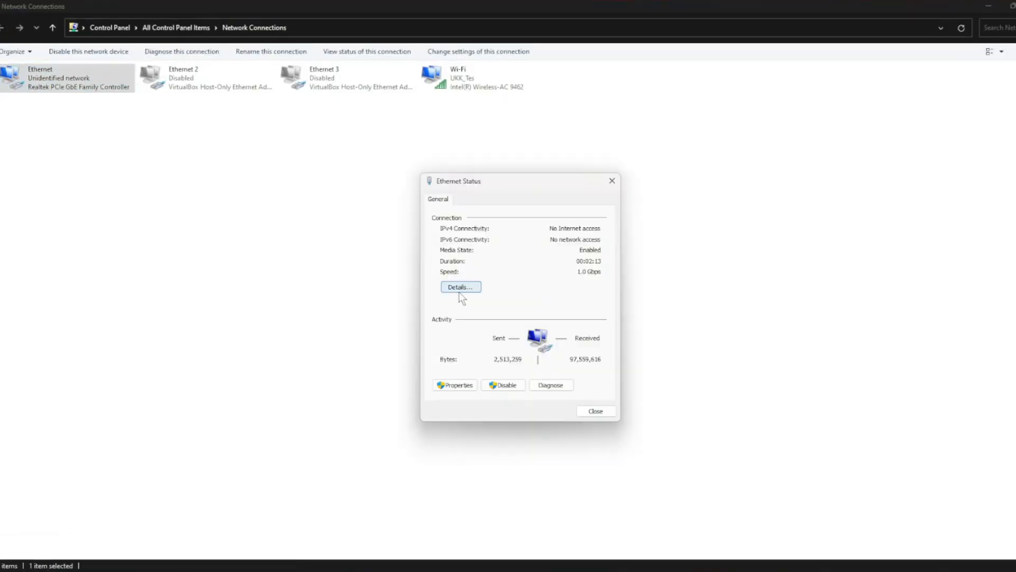
{"action": "left_click", "coordinate": [462, 387]}
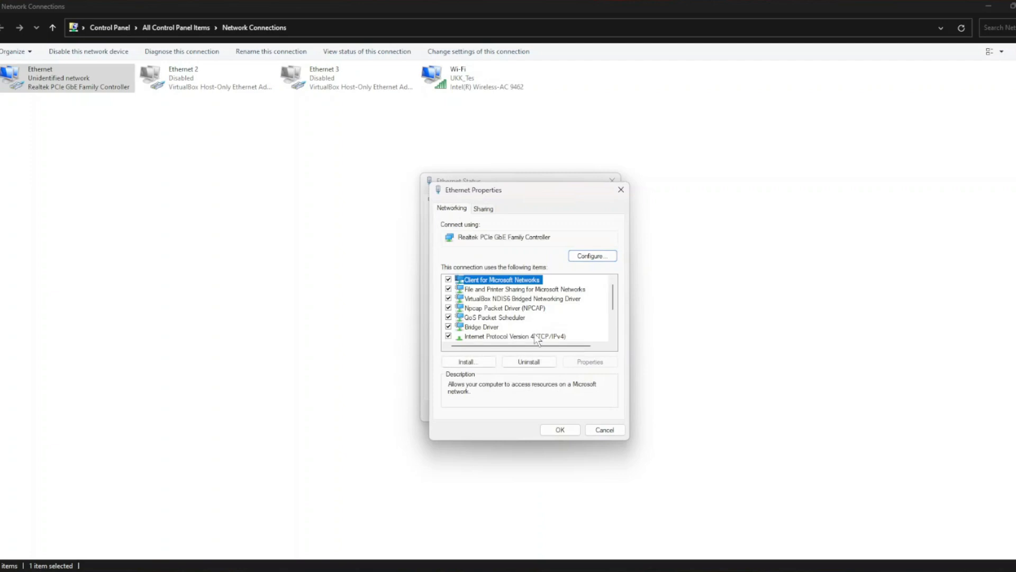
{"action": "double_click", "coordinate": [535, 334]}
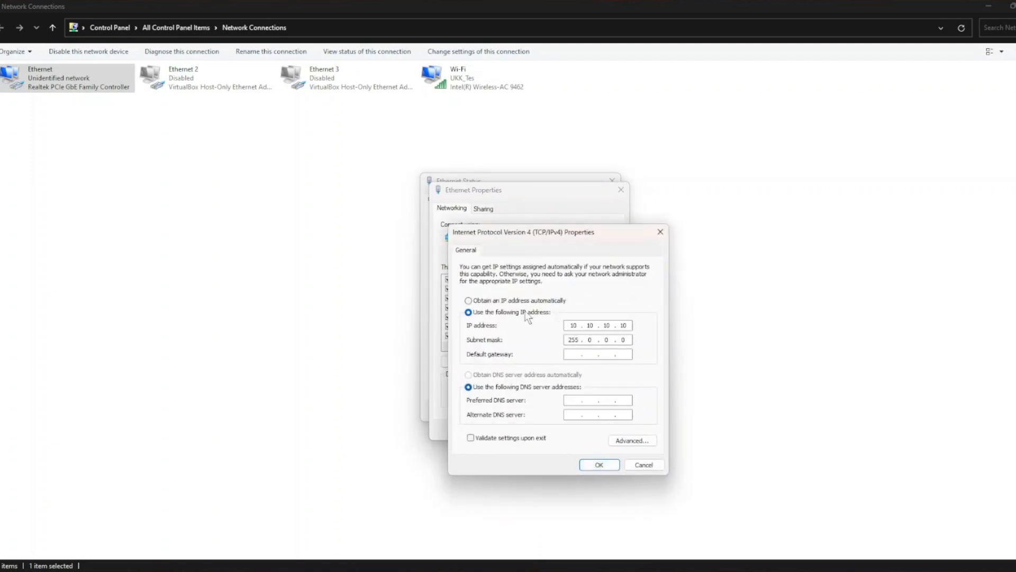
{"action": "left_click", "coordinate": [488, 301]}
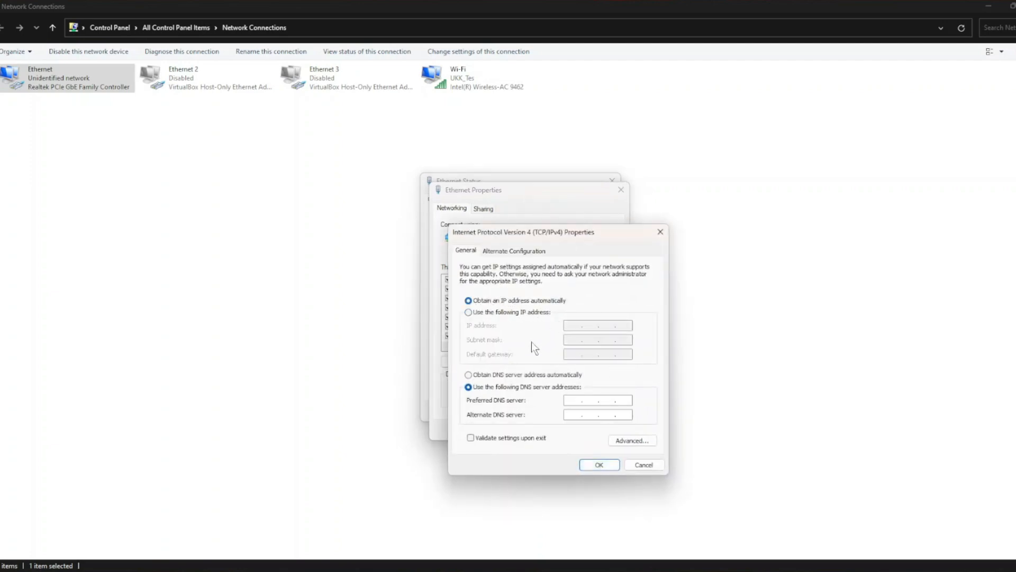
{"action": "left_click", "coordinate": [503, 375]}
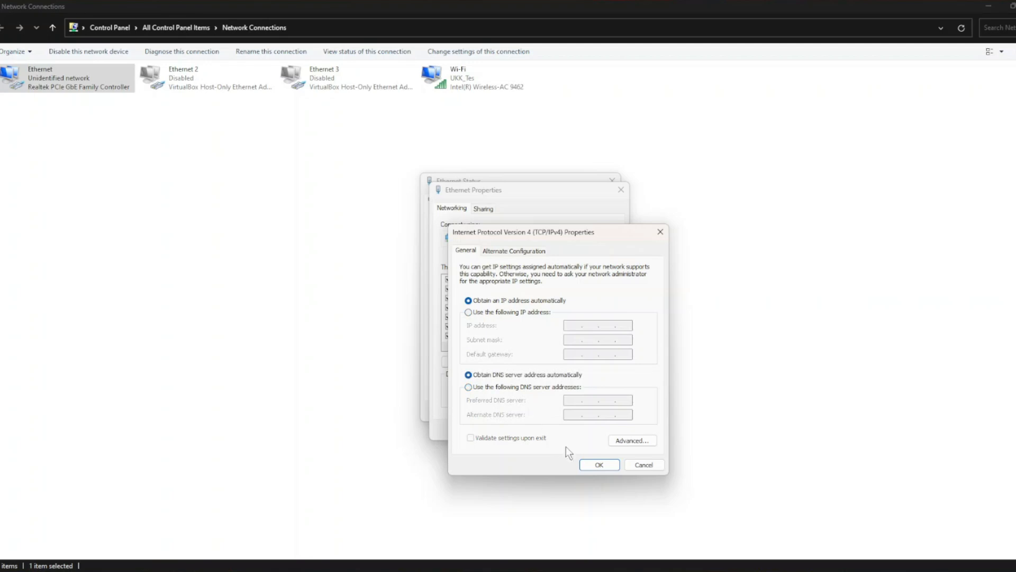
{"action": "left_click", "coordinate": [599, 465]}
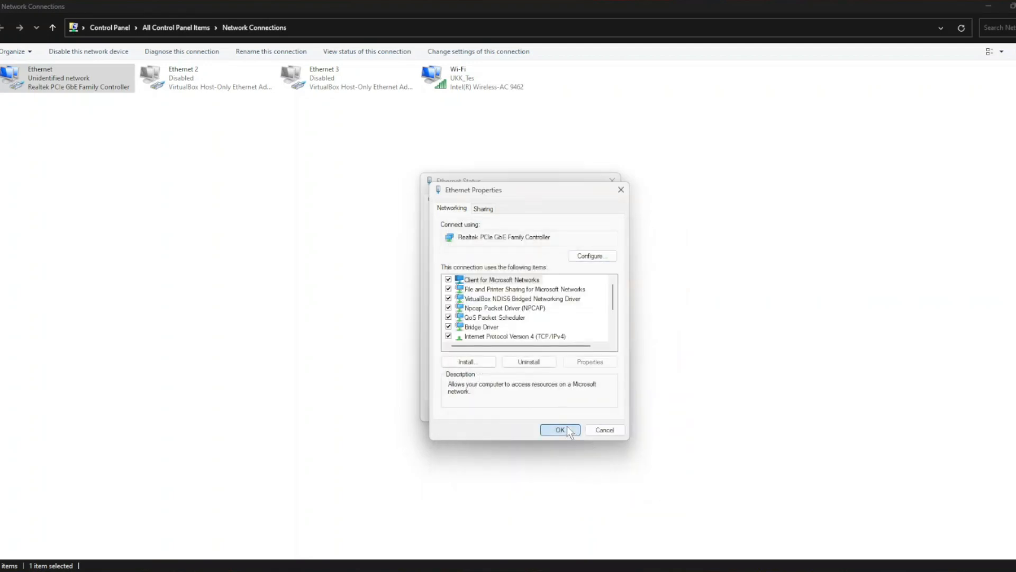
{"action": "left_click", "coordinate": [567, 427]}
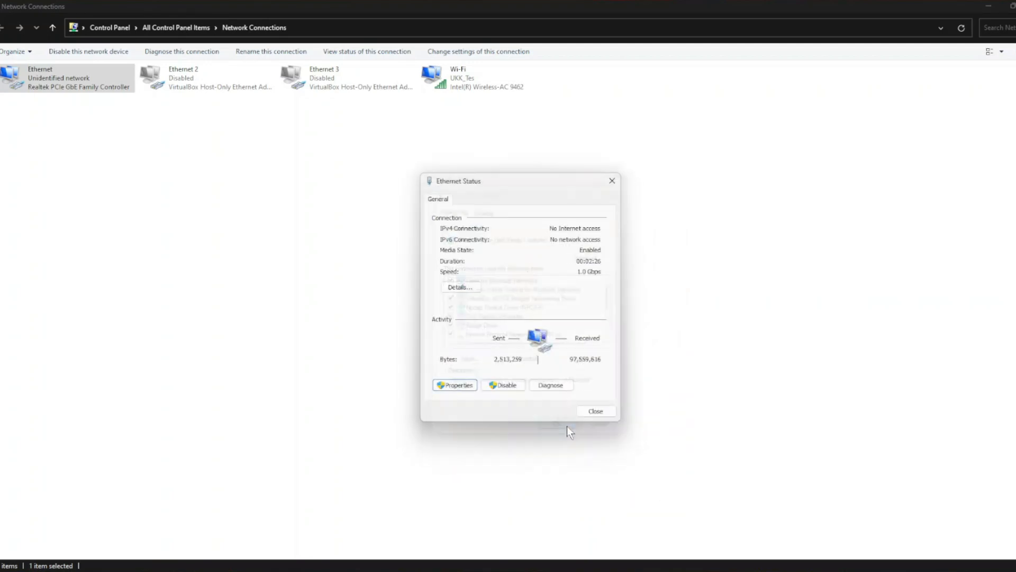
{"action": "left_click", "coordinate": [460, 288]}
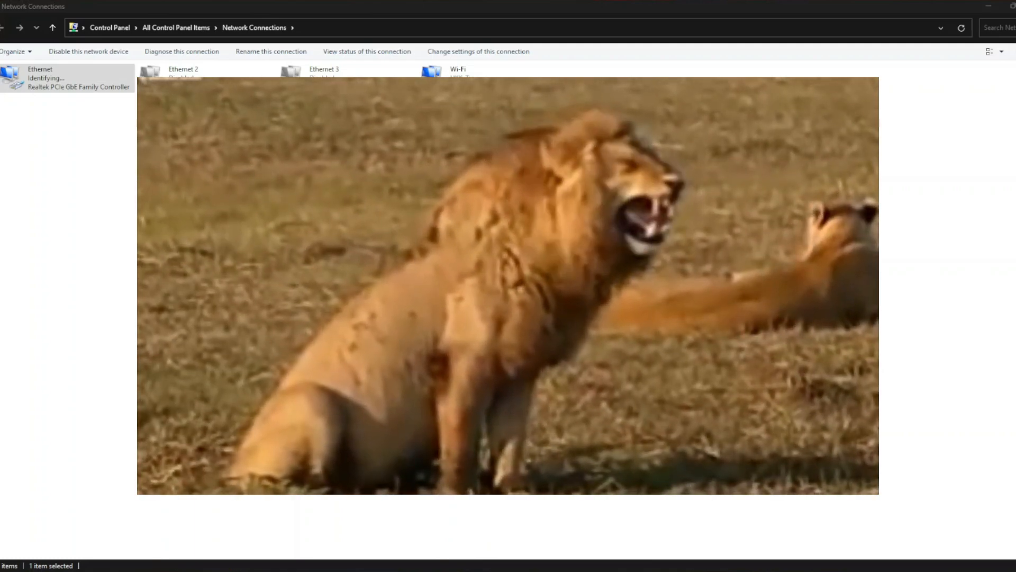
Dismiss the Ethernet Network Connection Details dialog to return to the adapter list.
{"action": "key", "text": "Escape"}
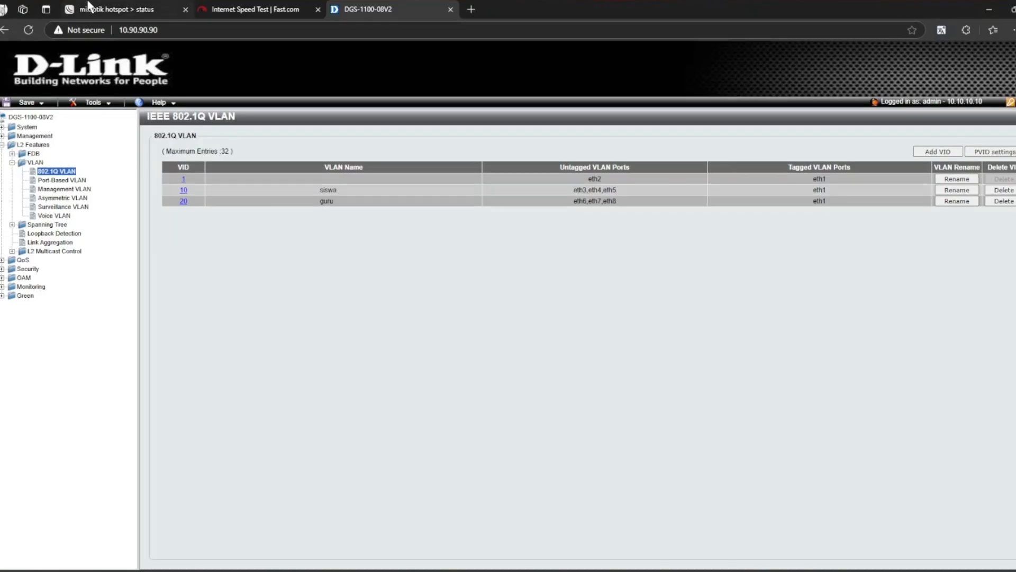
Log off the current session from the MikroTik Hotspot status page.
{"action": "left_click", "coordinate": [91, 9]}
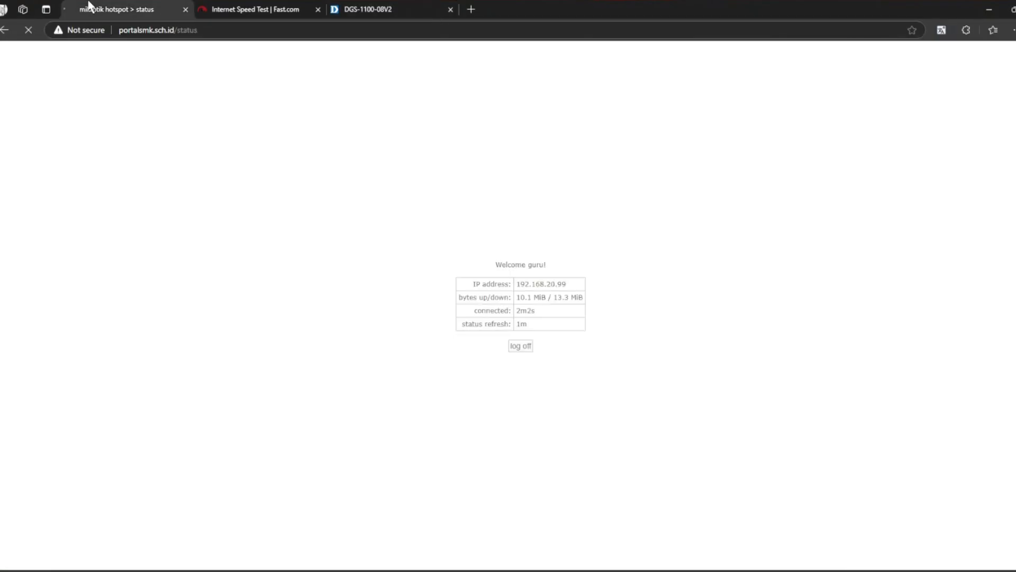
{"action": "left_click", "coordinate": [520, 346]}
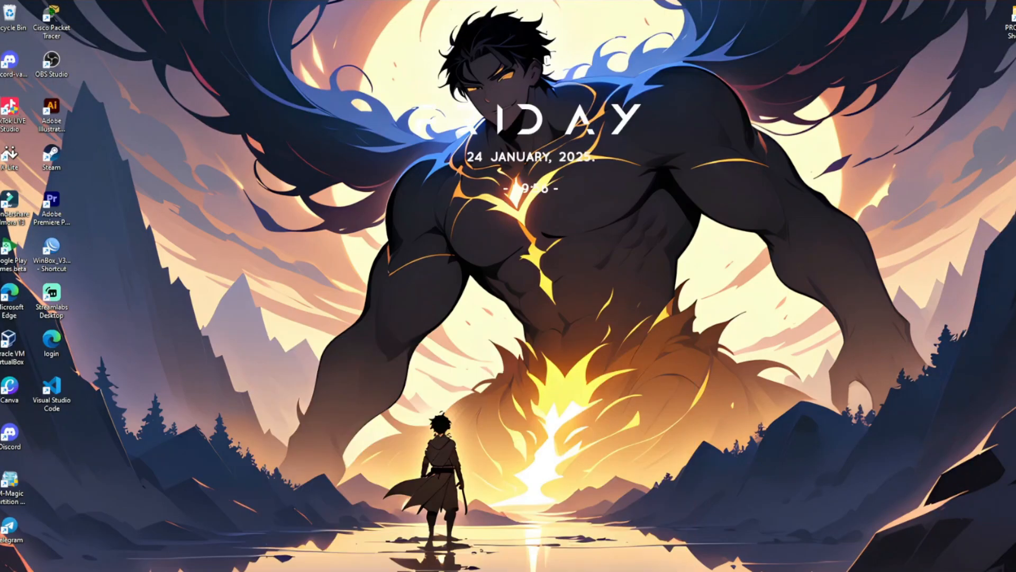
Open Command Prompt and run ipconfig to list the PC's adapter addresses.
{"action": "mouse_move", "coordinate": [680, 570]}
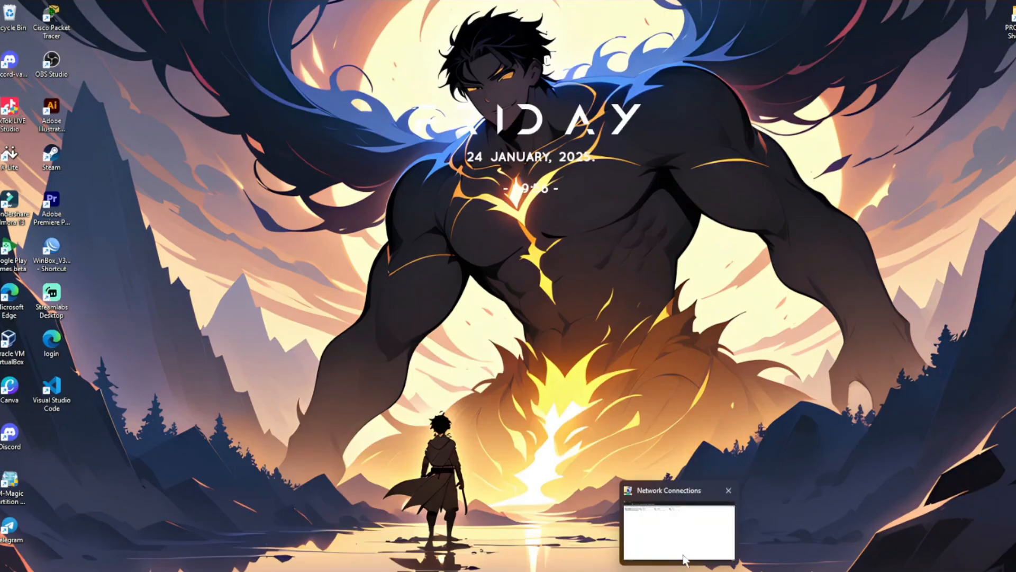
{"action": "left_click", "coordinate": [666, 492]}
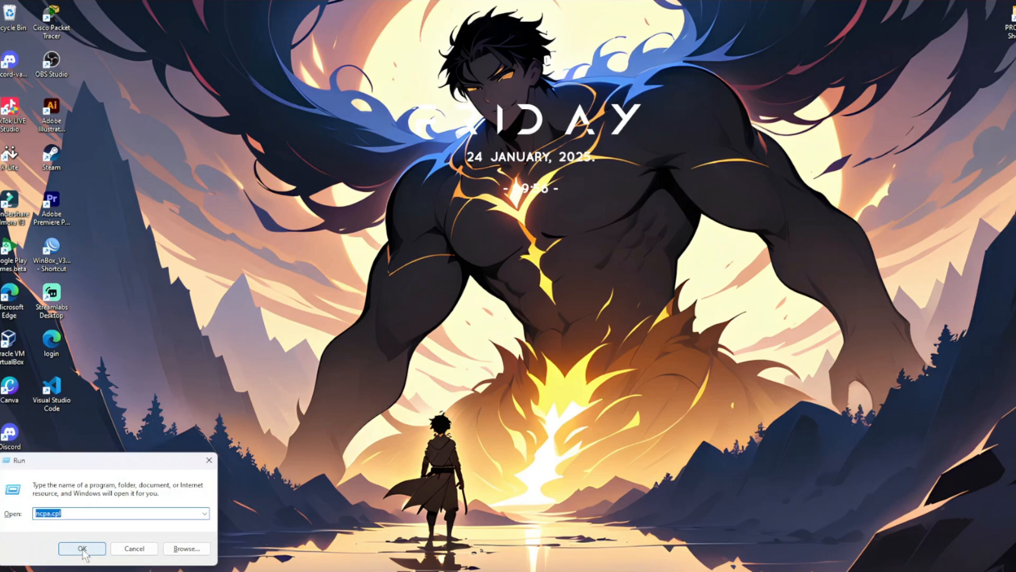
{"action": "left_click", "coordinate": [83, 549]}
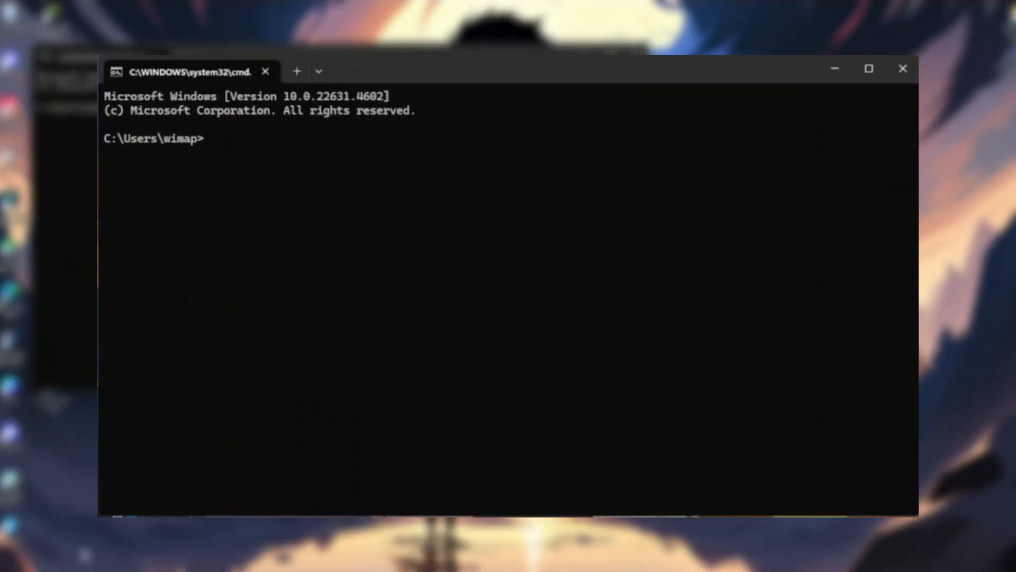
{"action": "type", "text": "ipconfig"}
{"action": "key", "text": "Return"}
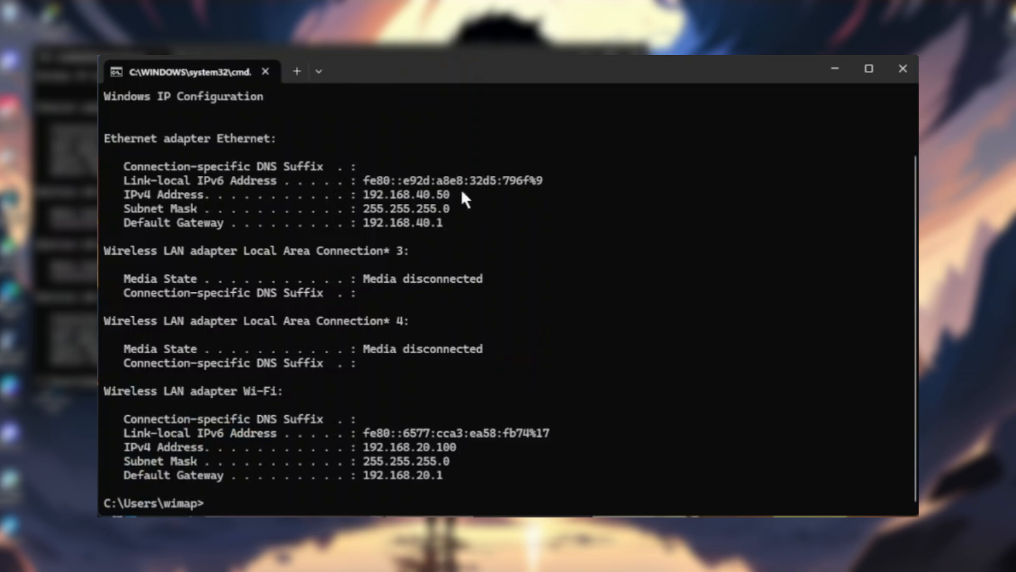
Copy the Ethernet IPv4 address 192.168.40.50 from the output and ping it.
{"action": "left_click_drag", "start_coordinate": [462, 195], "coordinate": [357, 194]}
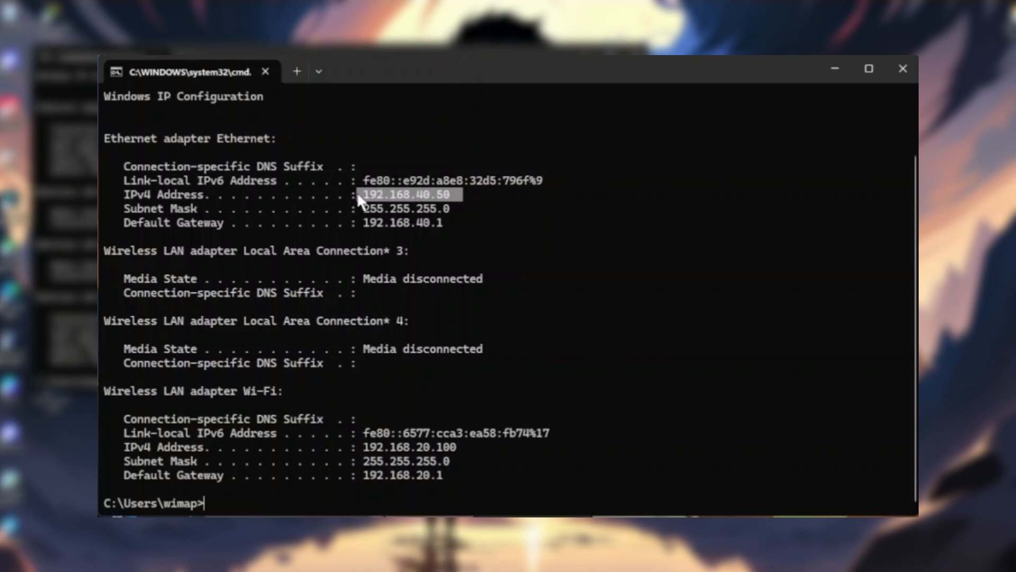
{"action": "left_click", "coordinate": [255, 504]}
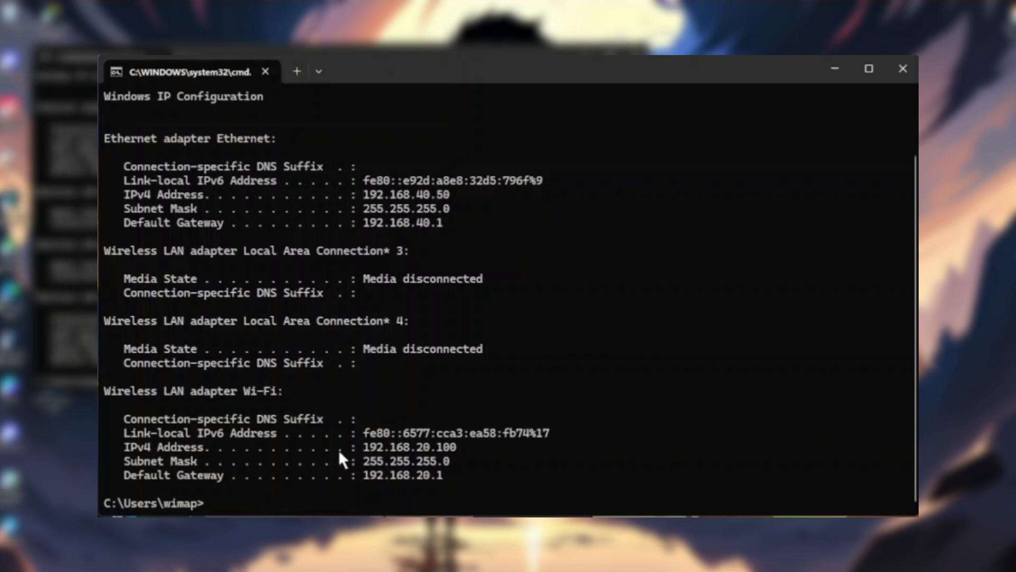
{"action": "left_click_drag", "start_coordinate": [468, 446], "coordinate": [359, 447]}
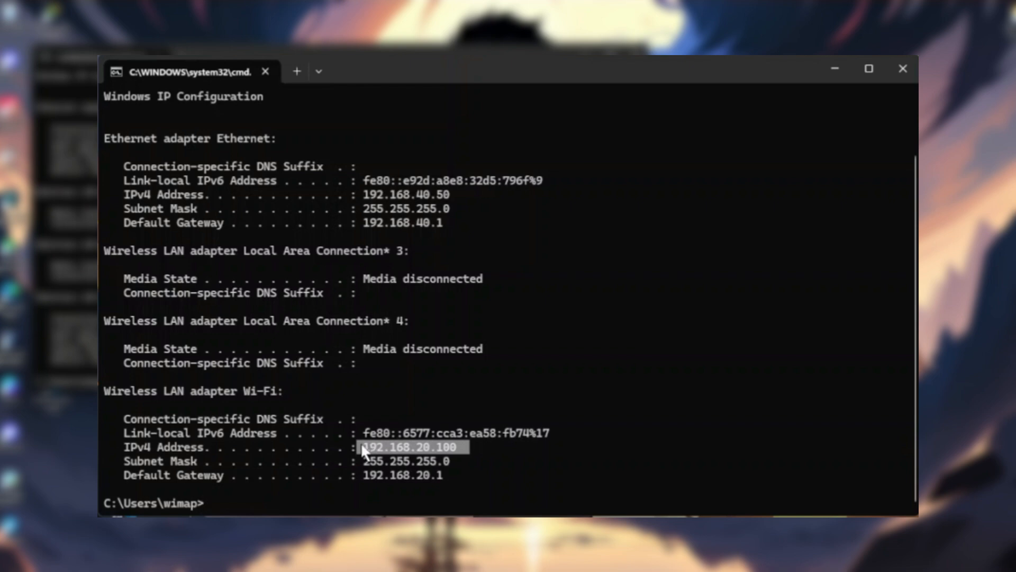
{"action": "left_click", "coordinate": [269, 509]}
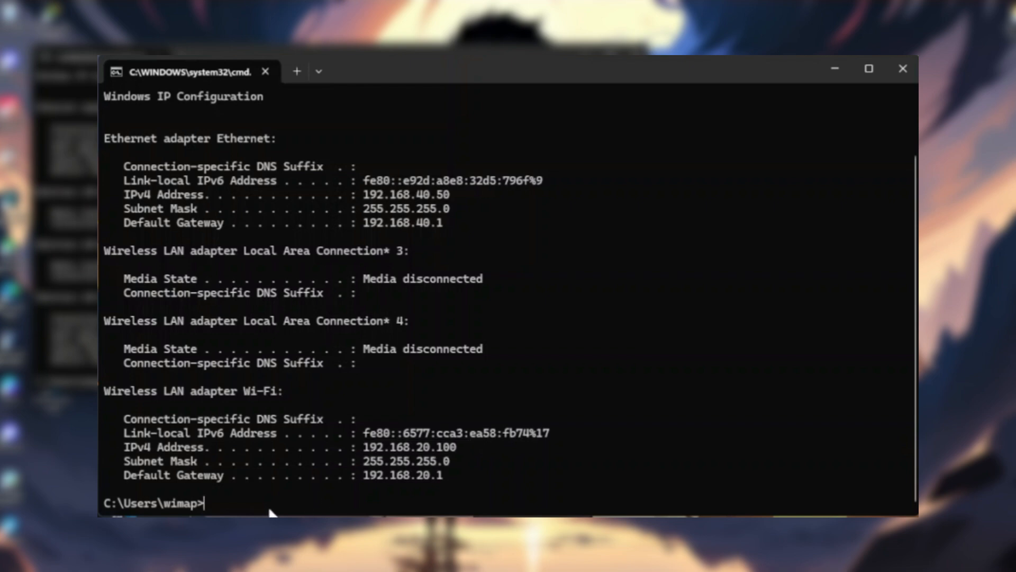
{"action": "type", "text": "ping"}
{"action": "left_click_drag", "start_coordinate": [472, 189], "coordinate": [363, 195]}
{"action": "key", "text": "ctrl+c"}
{"action": "key", "text": "ctrl+v"}
{"action": "key", "text": "Return"}
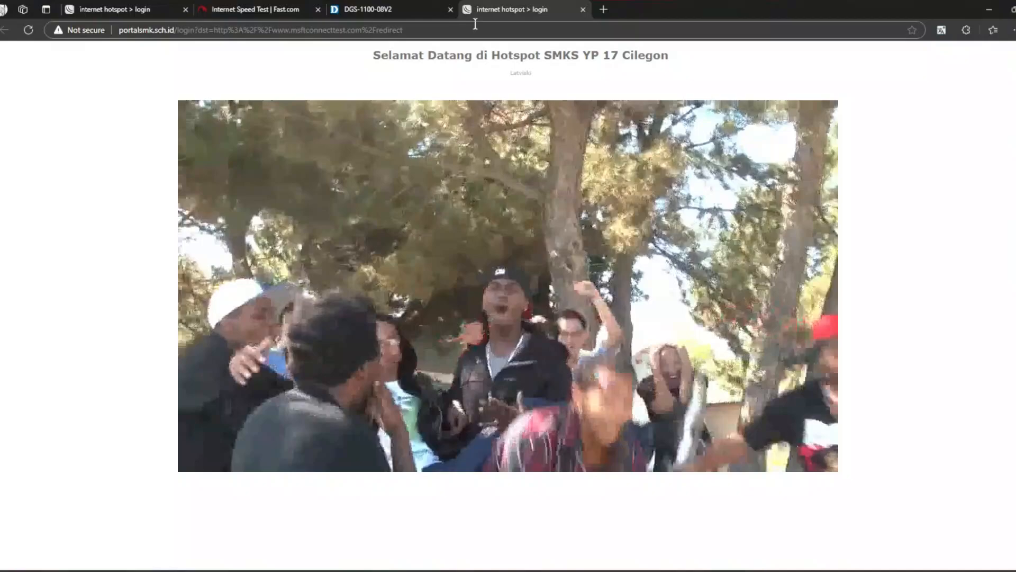
Open YouTube in the browser's current tab.
{"action": "left_click", "coordinate": [476, 25]}
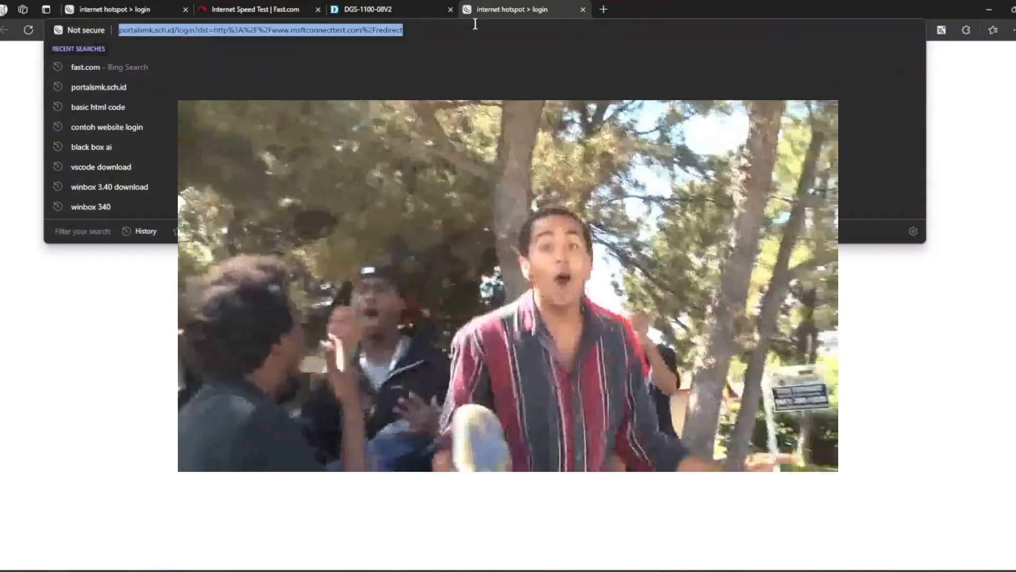
{"action": "type", "text": "y"}
{"action": "key", "text": "Return"}
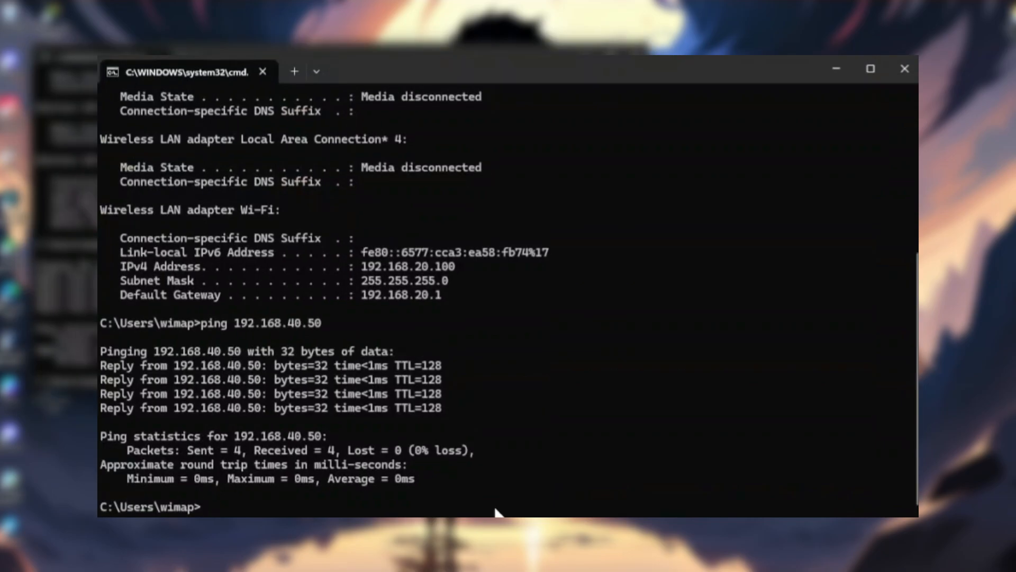
Rerun ipconfig and the ping to 192.168.40.50 from command history.
{"action": "key", "text": "Up"}
{"action": "key", "text": "Up"}
{"action": "key", "text": "Return"}
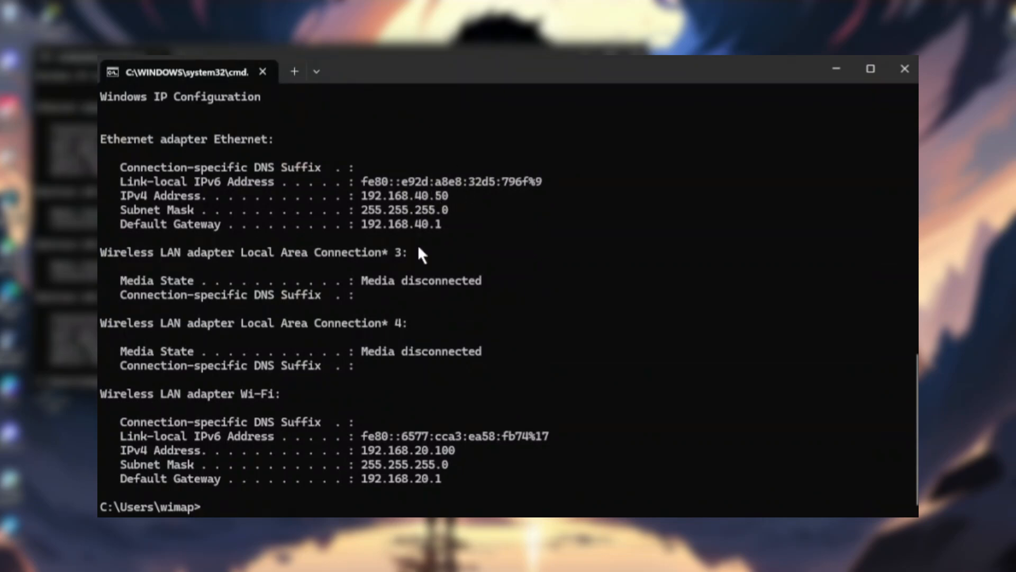
{"action": "key", "text": "Up"}
{"action": "key", "text": "Up"}
{"action": "key", "text": "Return"}
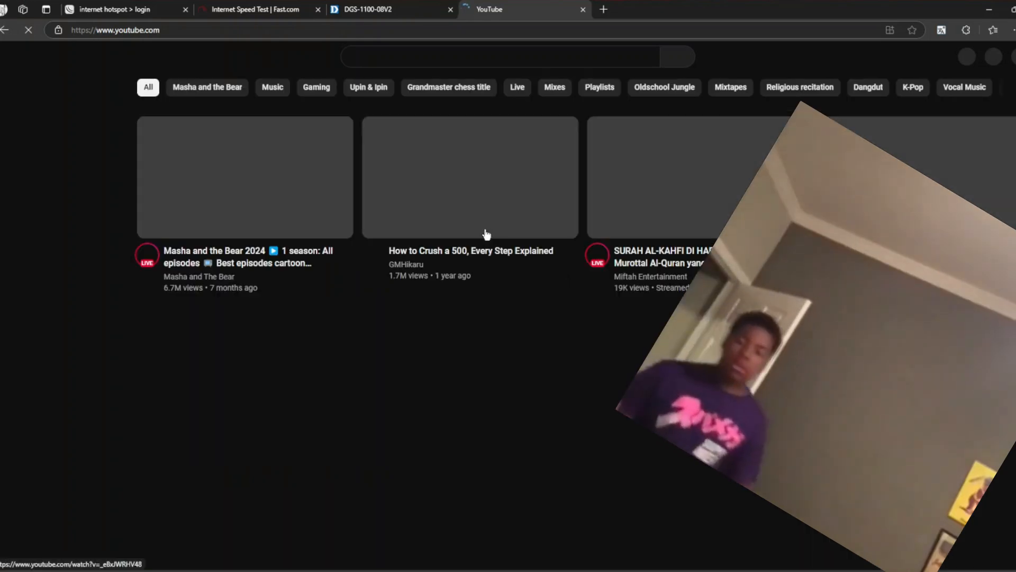
Rerun the Fast.com speed test and stop it at 24 Mbps.
{"action": "left_click", "coordinate": [253, 8]}
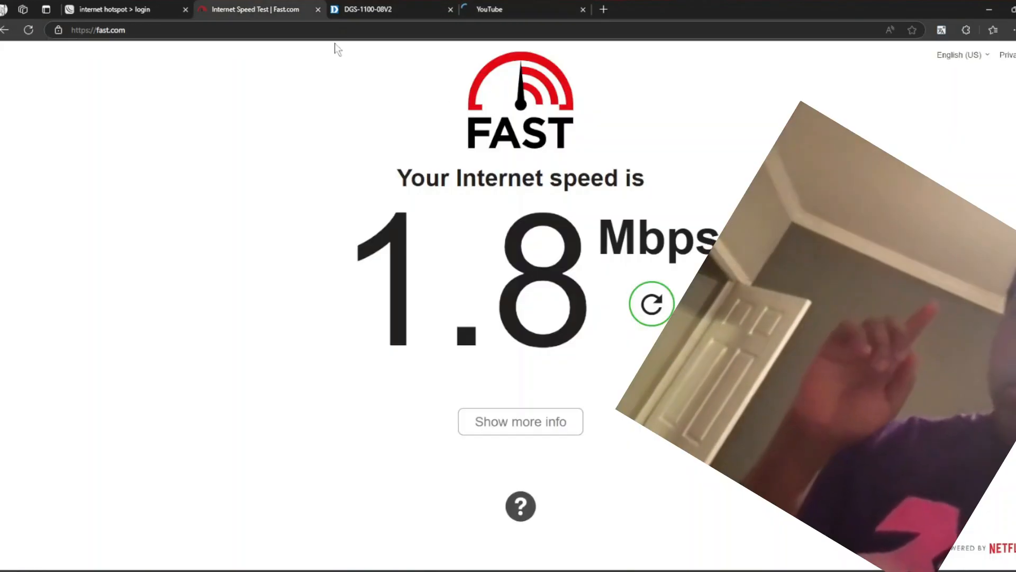
{"action": "left_click", "coordinate": [652, 301]}
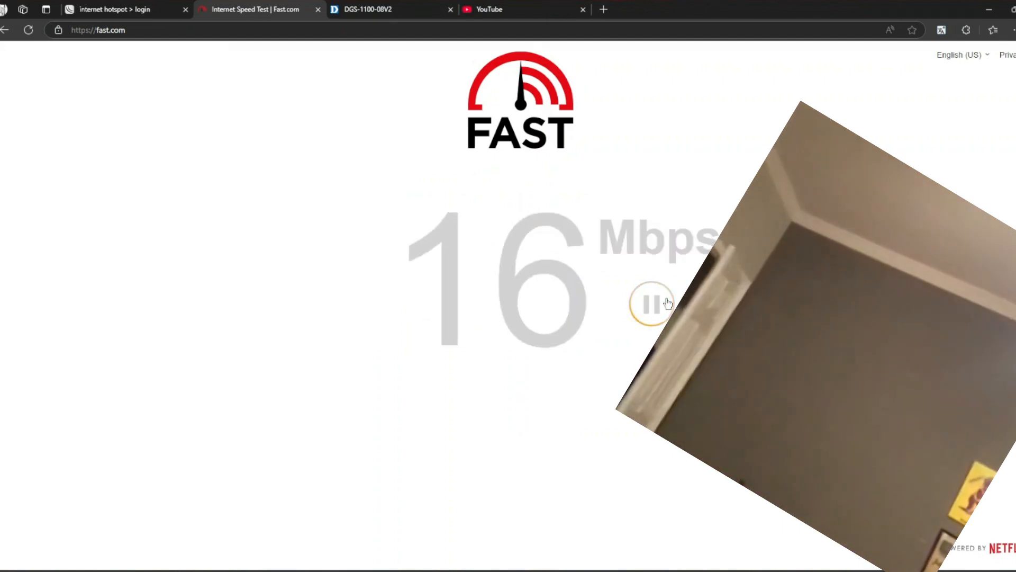
{"action": "left_click", "coordinate": [667, 303]}
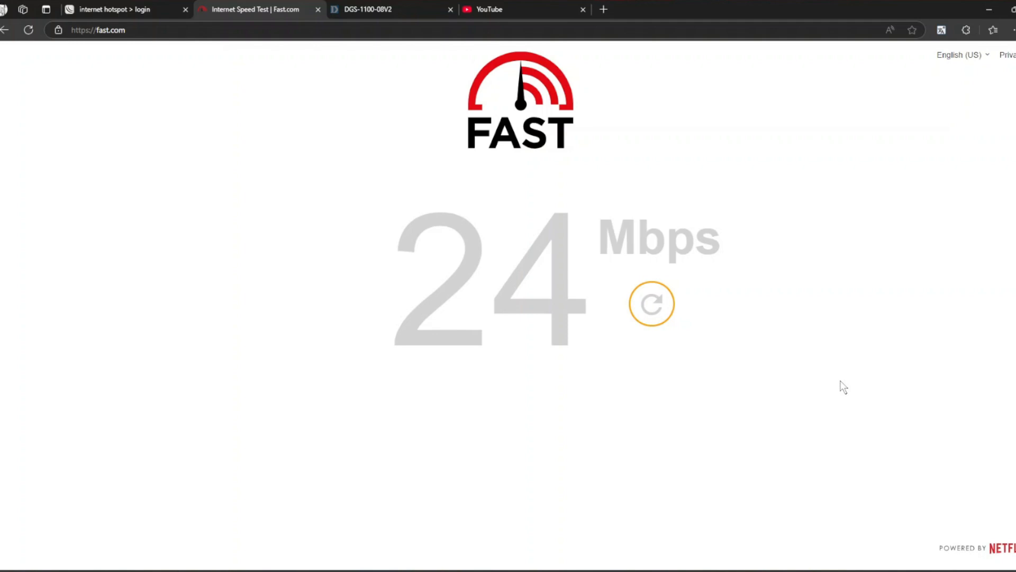
Run ipconfig again in Command Prompt to show the adapter addresses.
{"action": "key", "text": "alt+Tab"}
{"action": "key", "text": "alt+Tab"}
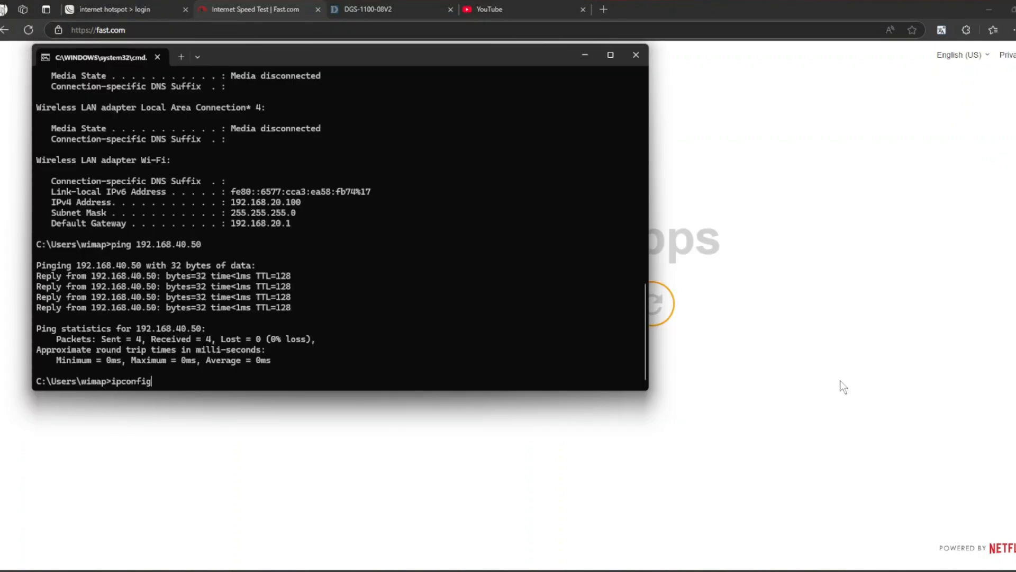
{"action": "type", "text": "ipconfig"}
{"action": "key", "text": "Return"}
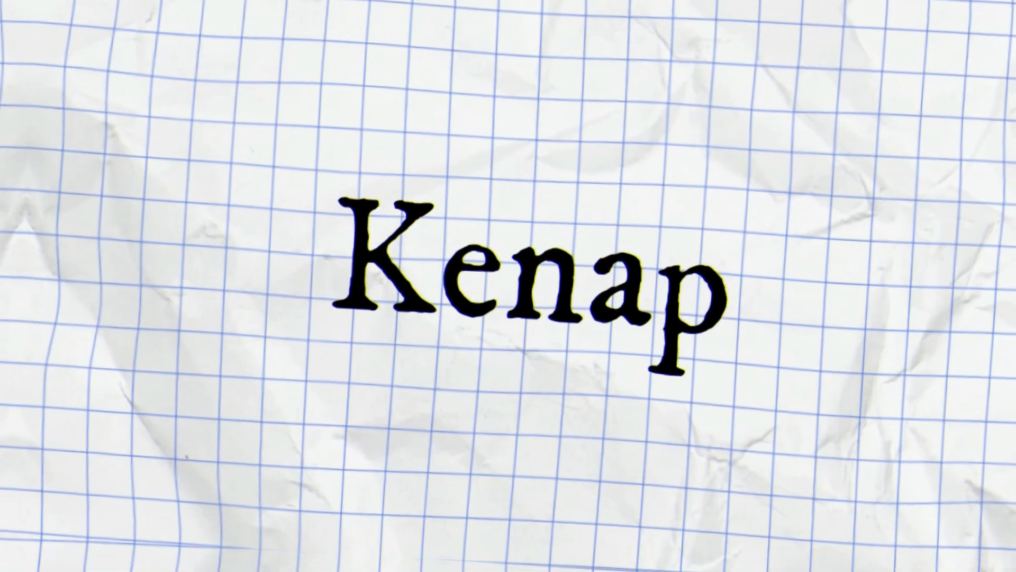